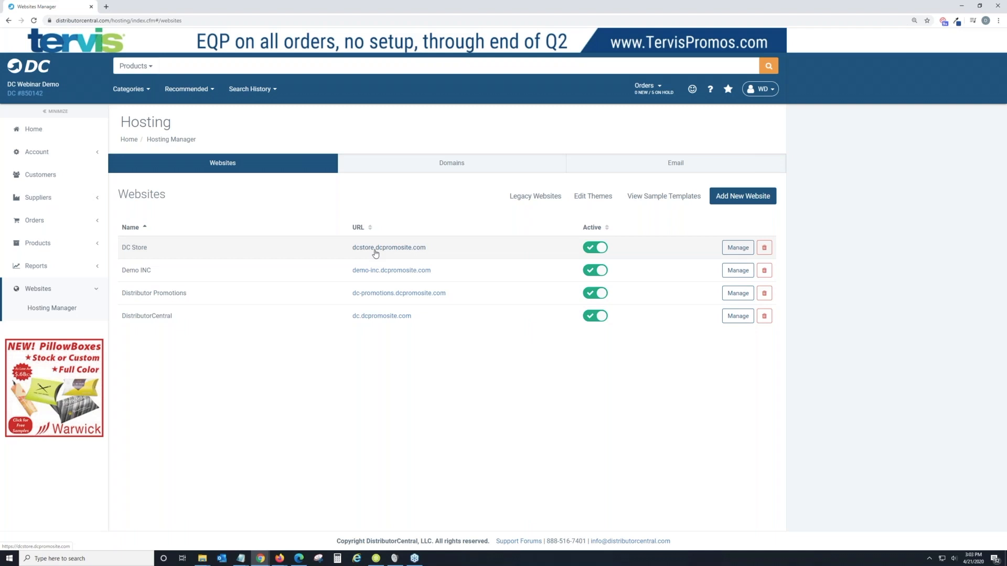
Open the list of child accounts under the distributor account
click(33, 131)
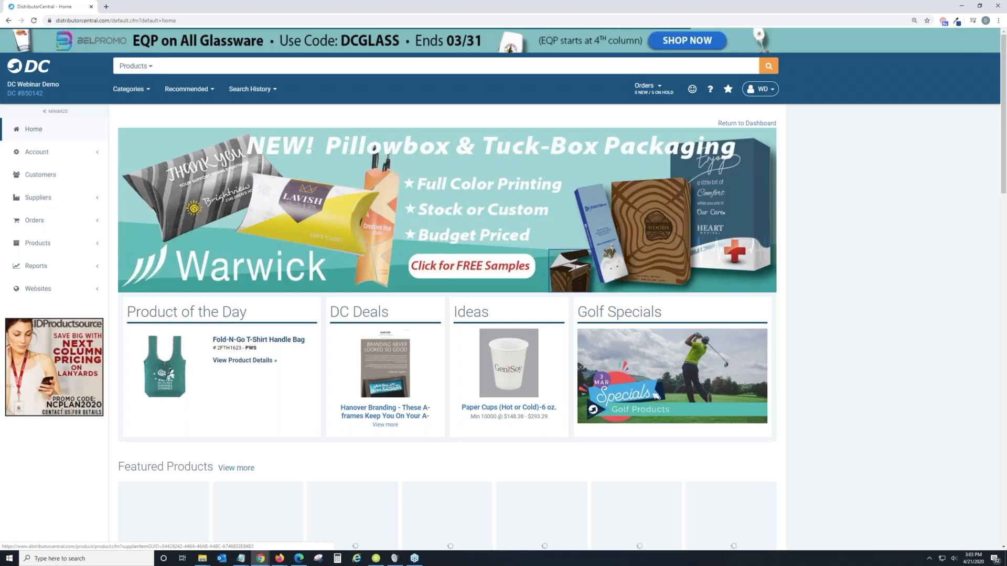
click(46, 153)
click(60, 189)
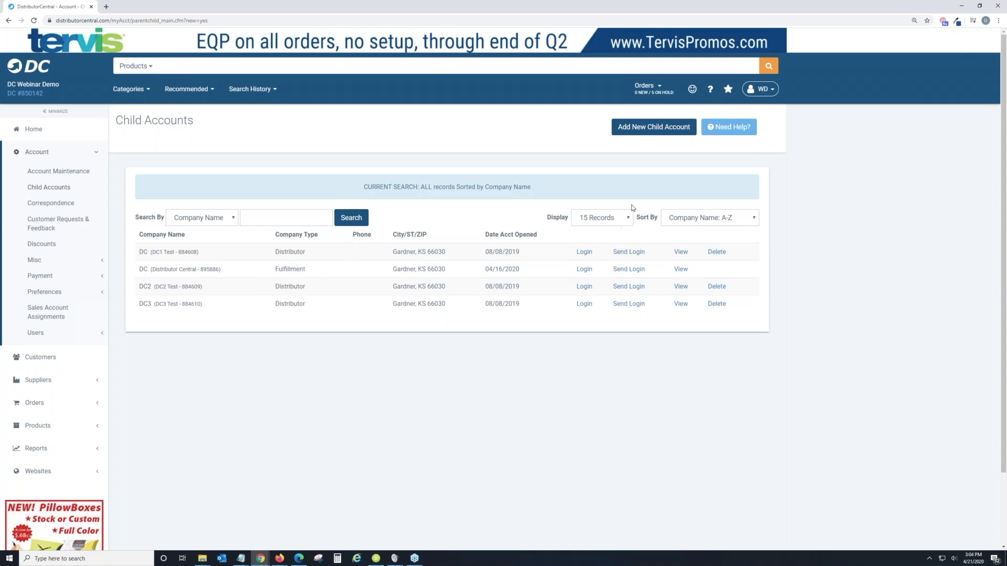
Start a new child account and view the available Company Type options without choosing one
click(635, 133)
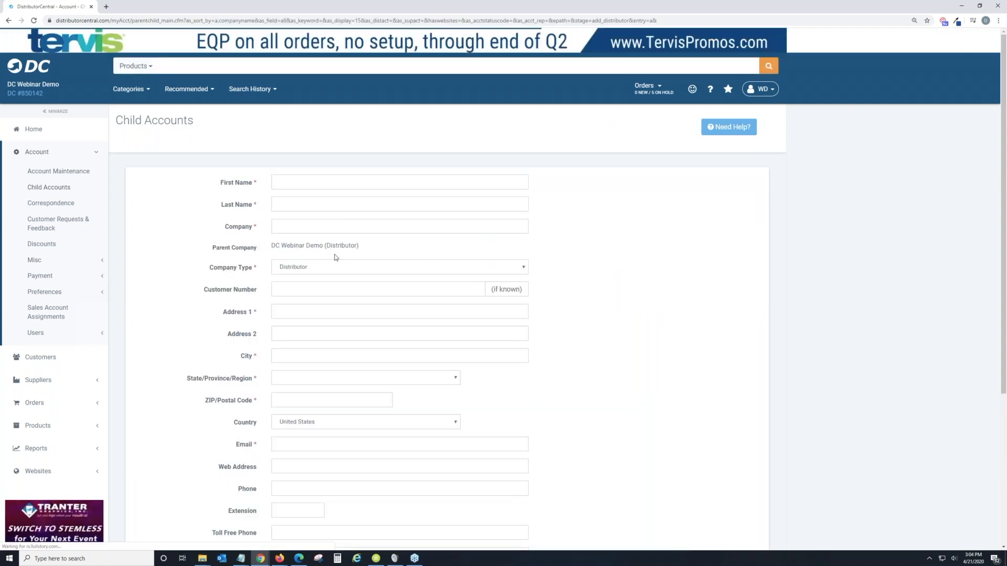
scroll(294, 246, down, 1)
drag(210, 231, 261, 230)
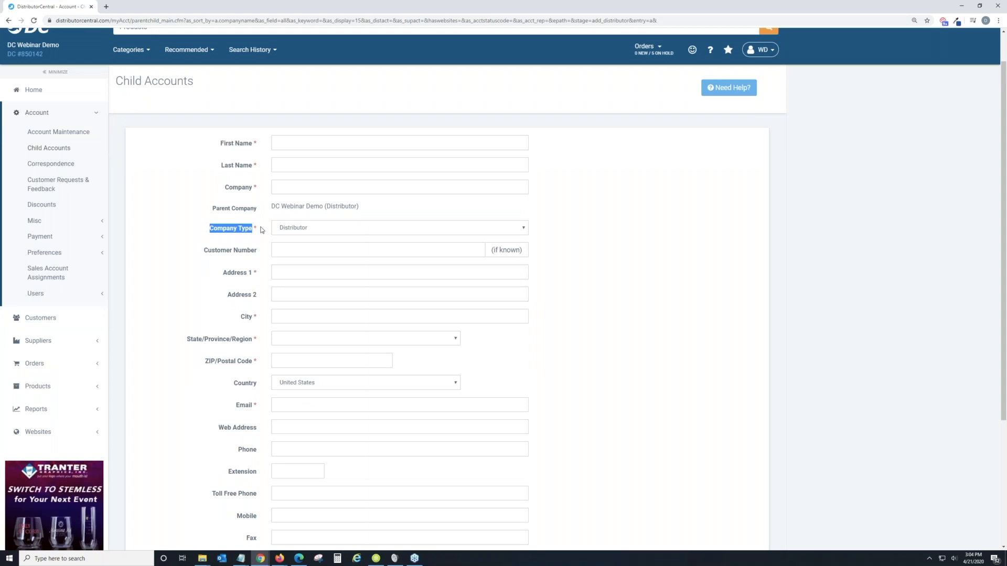
click(311, 229)
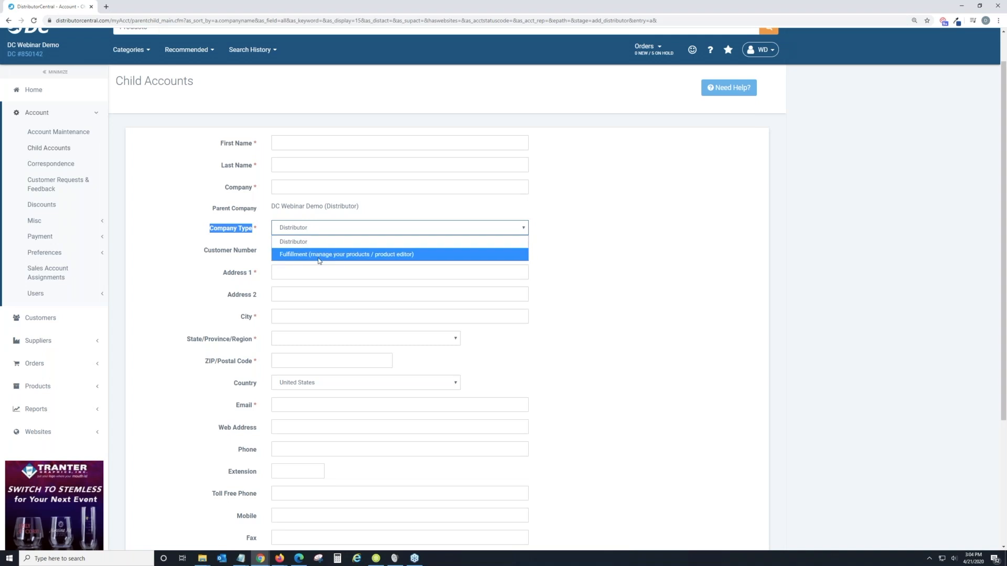
click(160, 148)
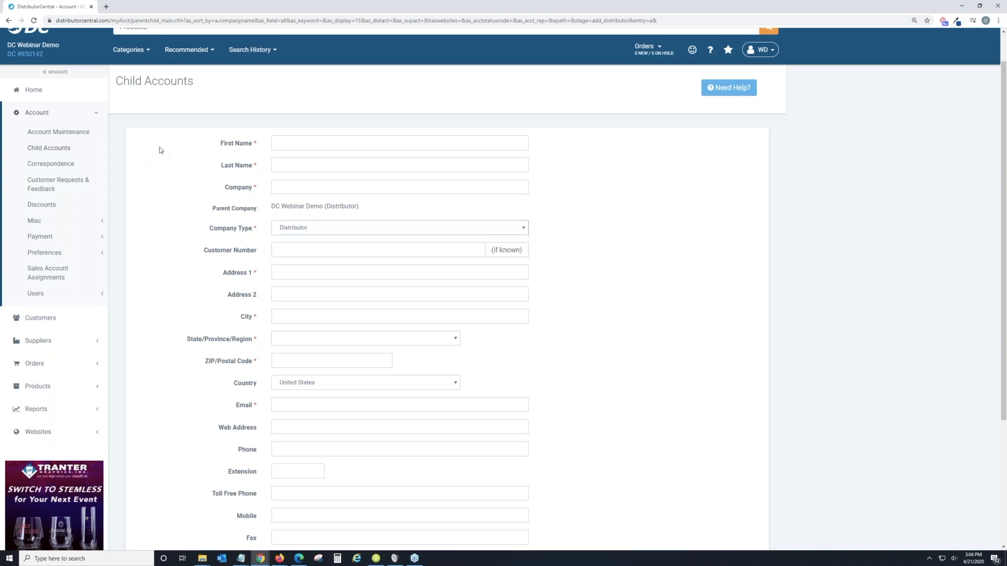
Return to the child accounts list and log in to the DC account of company type Fulfillment
click(57, 113)
click(58, 112)
click(58, 147)
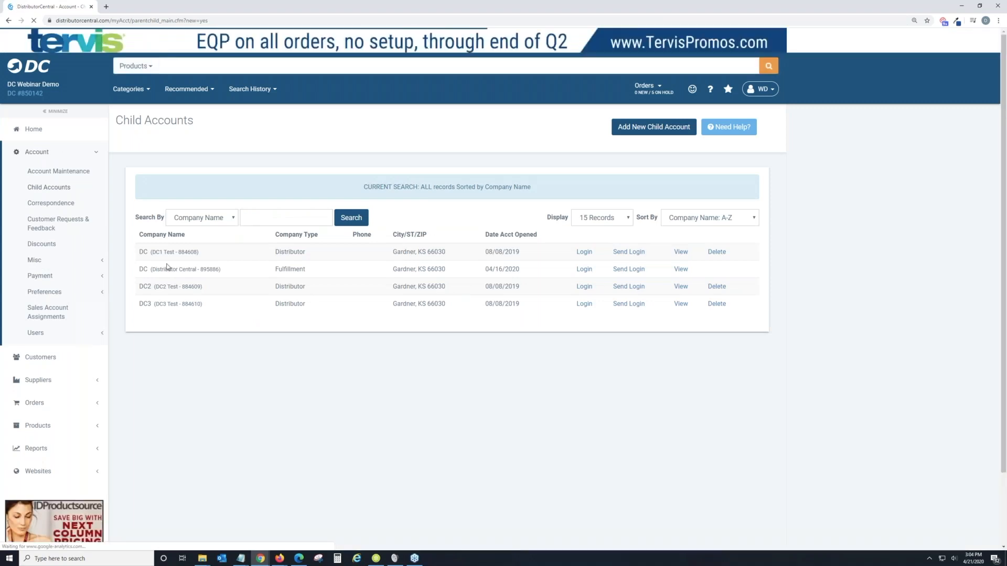
click(585, 269)
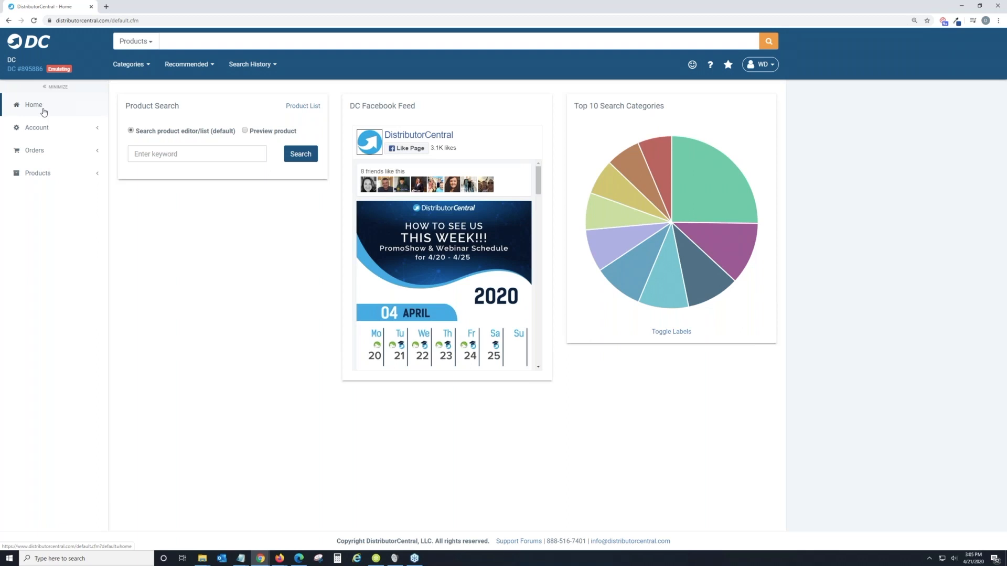
View the fulfillment account's product list from the dashboard and again through Add/Edit Products
click(304, 108)
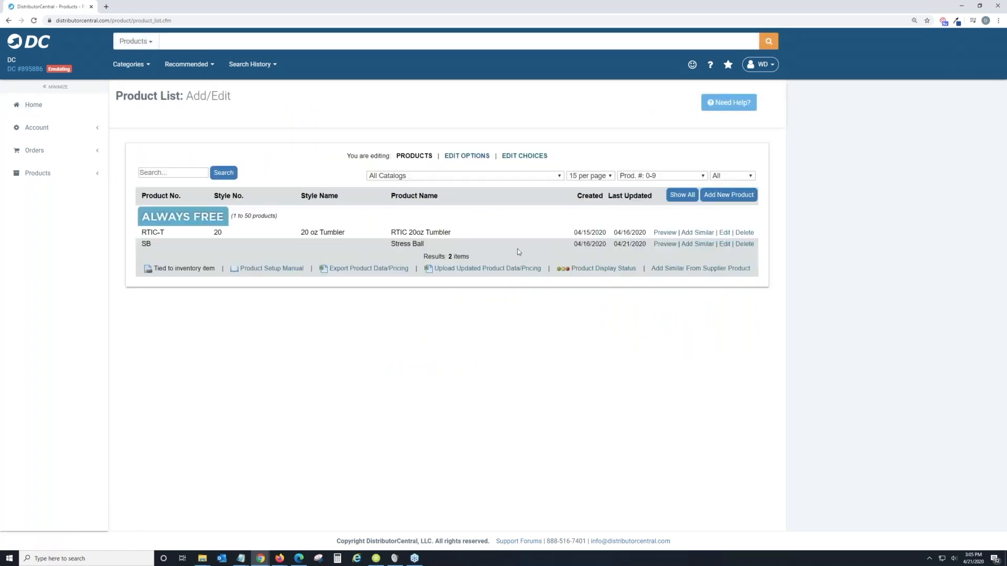
click(52, 107)
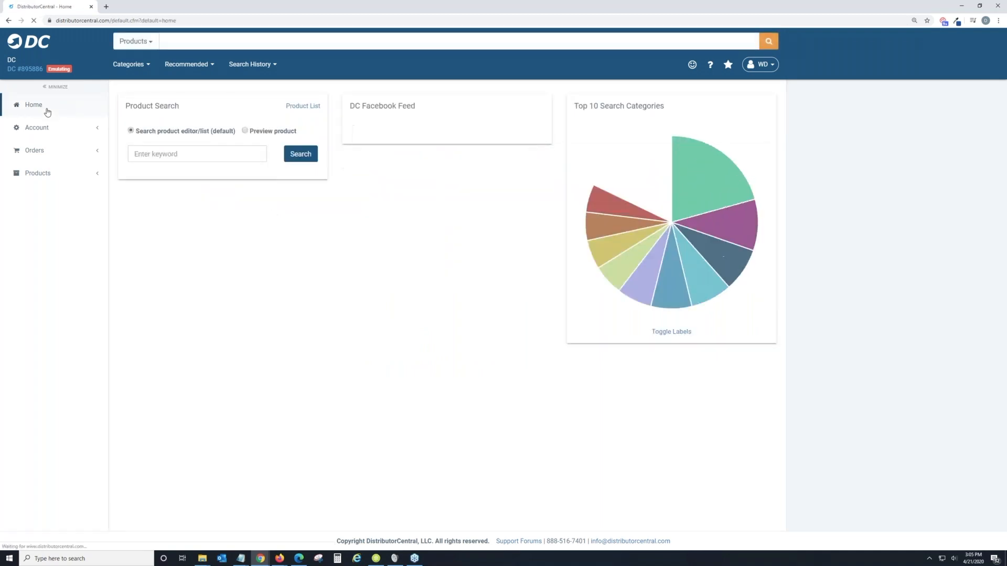
click(57, 127)
click(63, 127)
click(66, 173)
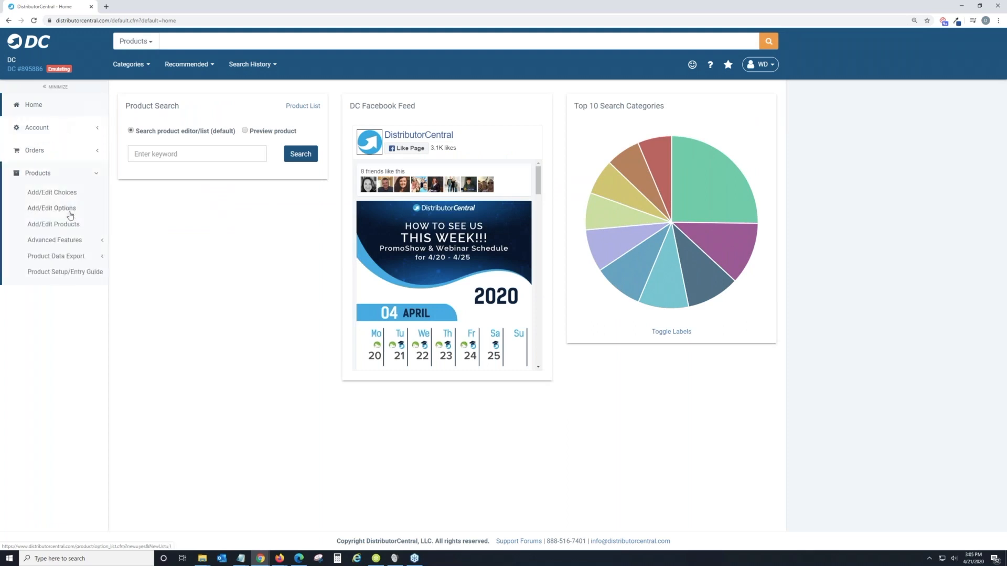
click(71, 225)
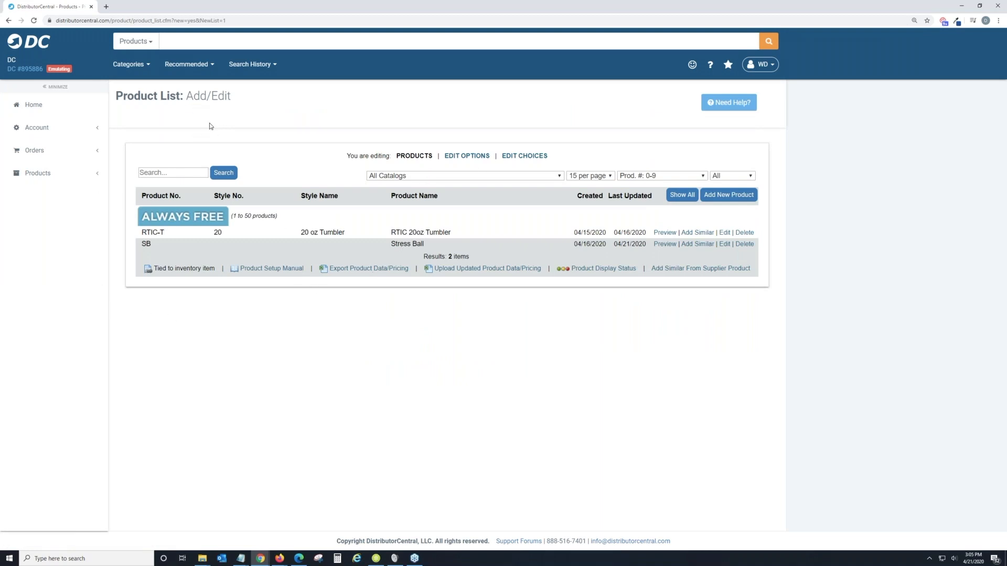
View the edit page of the RTIC 20oz Tumbler and return to the product list
click(725, 235)
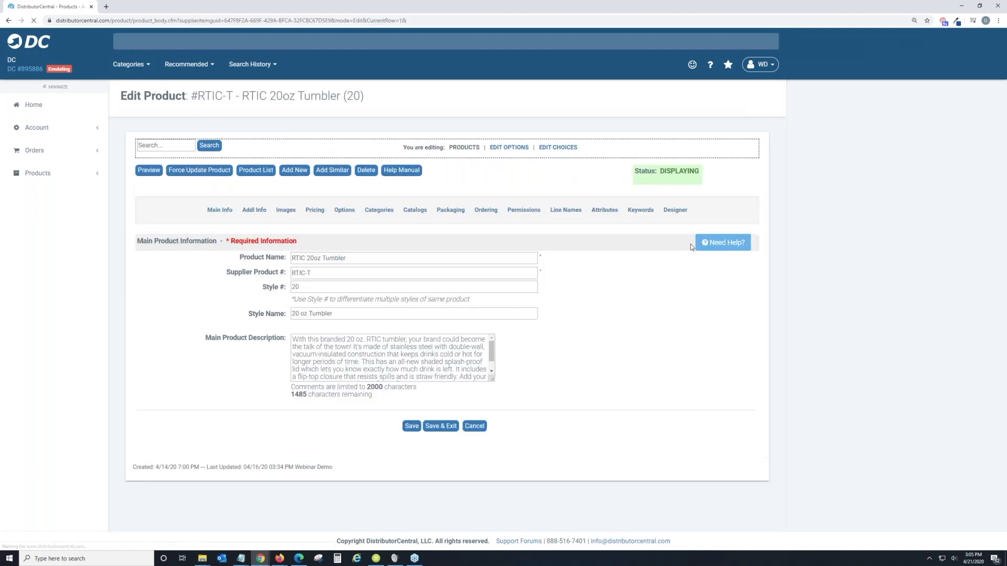
click(47, 136)
click(47, 135)
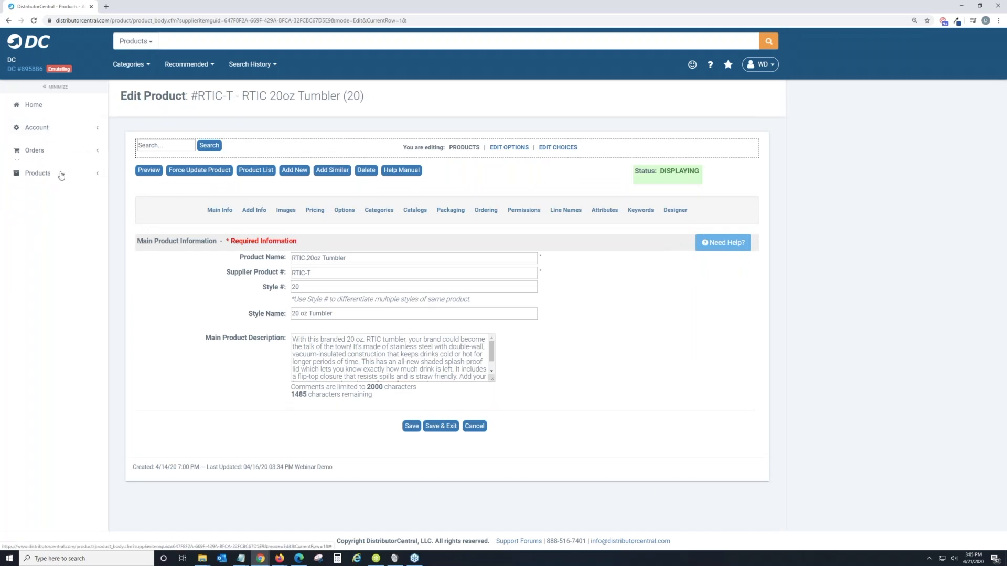
click(59, 173)
click(65, 225)
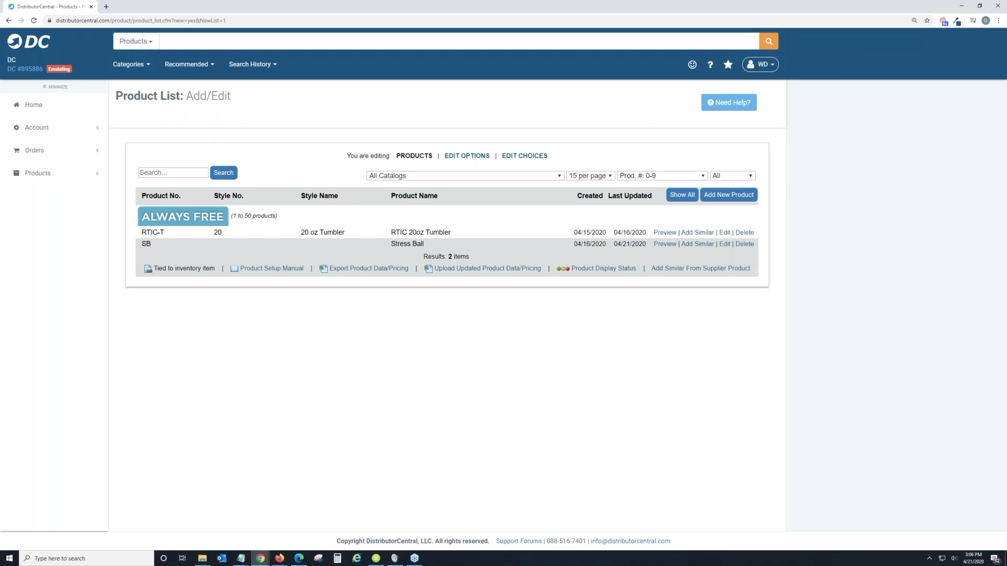
Open the Copy Supplier Products page from the advanced product features
click(62, 176)
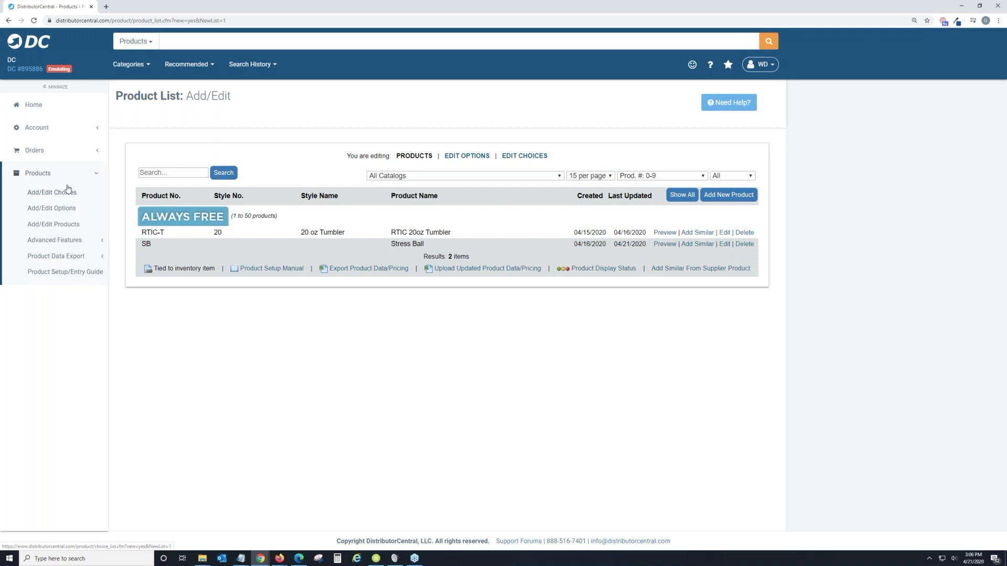
click(65, 241)
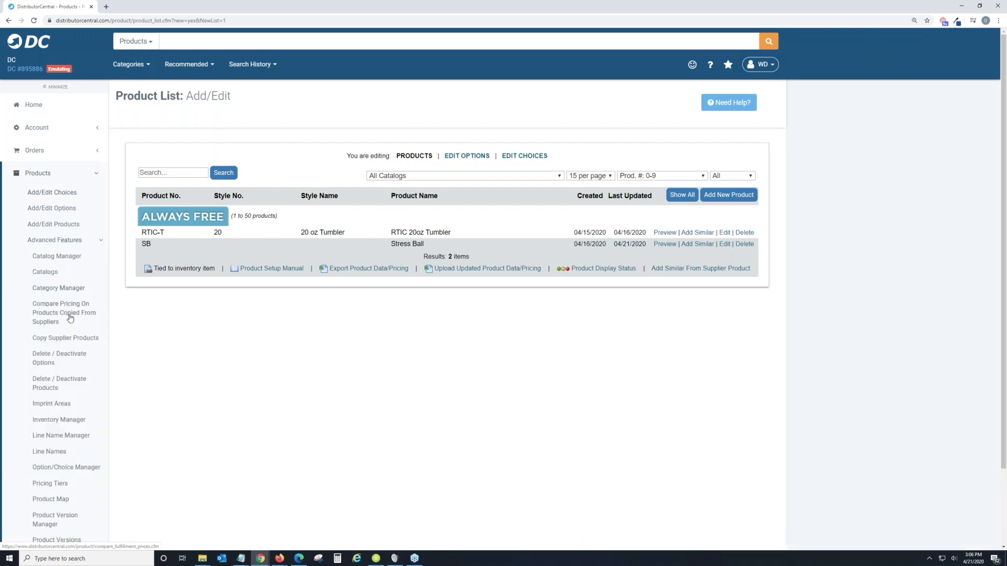
click(70, 340)
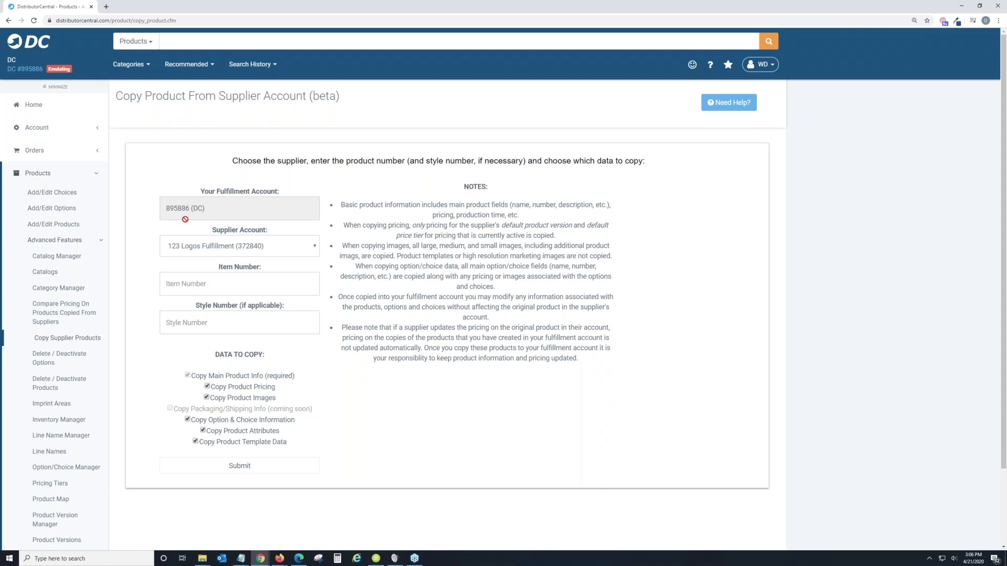
Choose OTTO Cap as the supplier account and enter 19-536 as the item number to copy
click(206, 253)
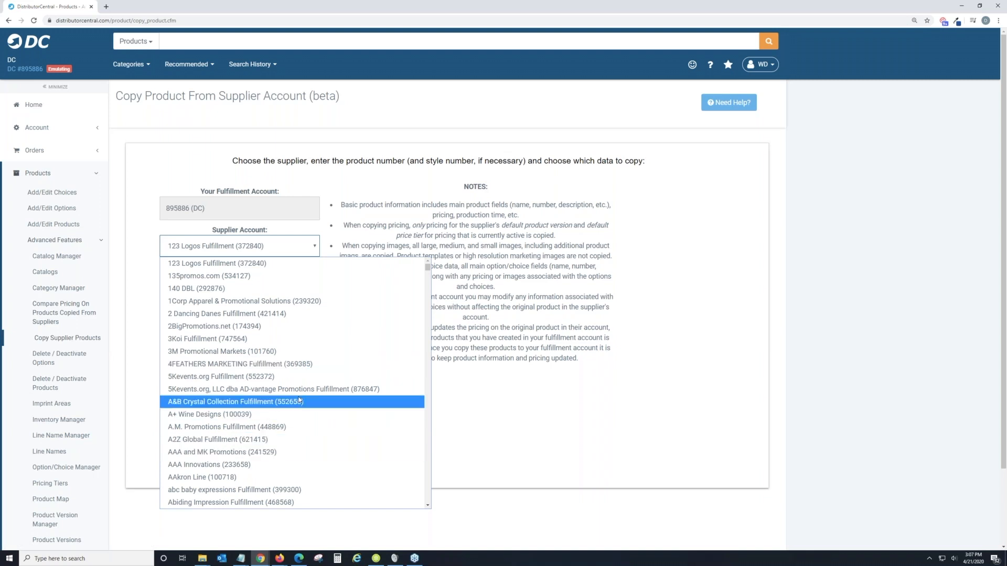
text(otto)
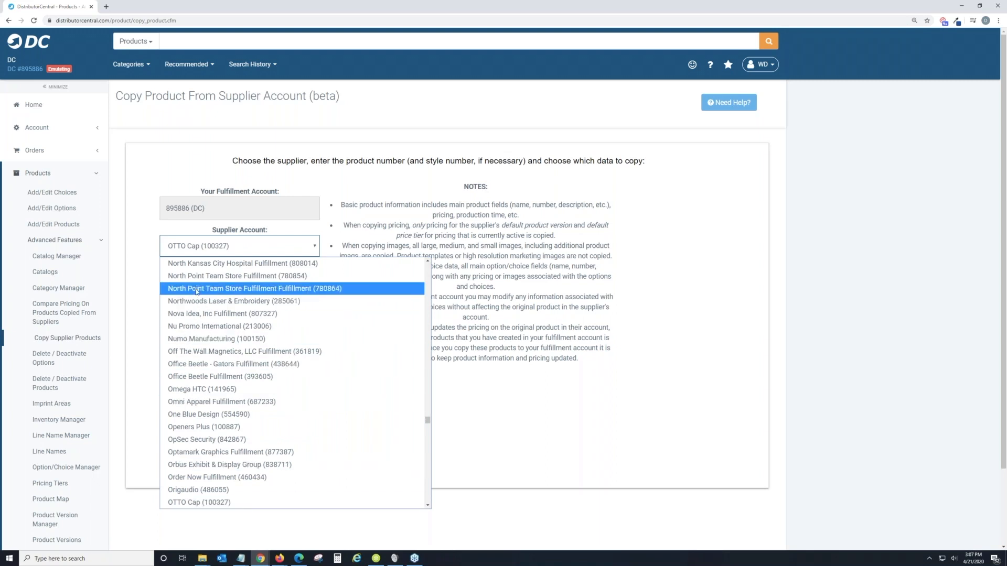
click(202, 504)
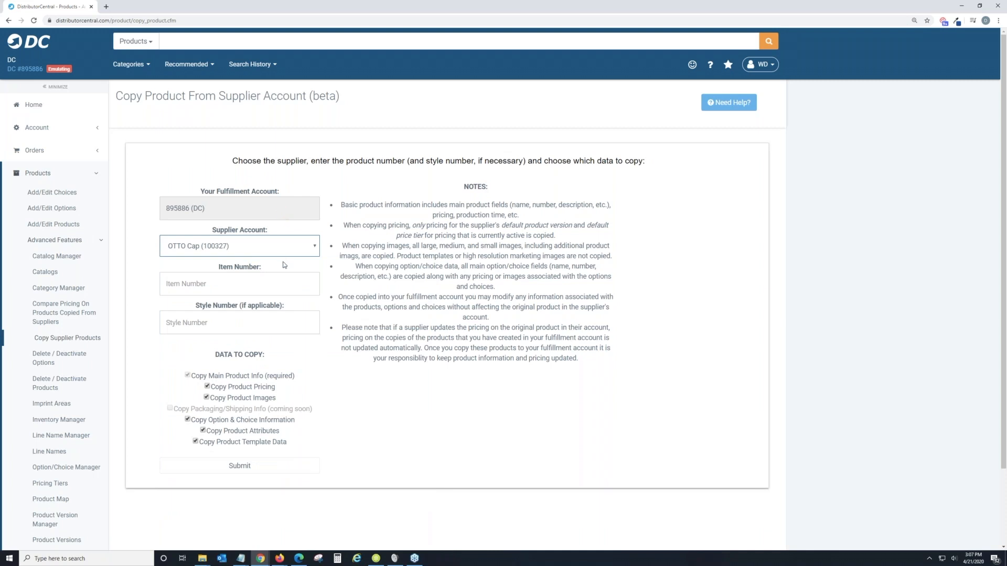
click(215, 286)
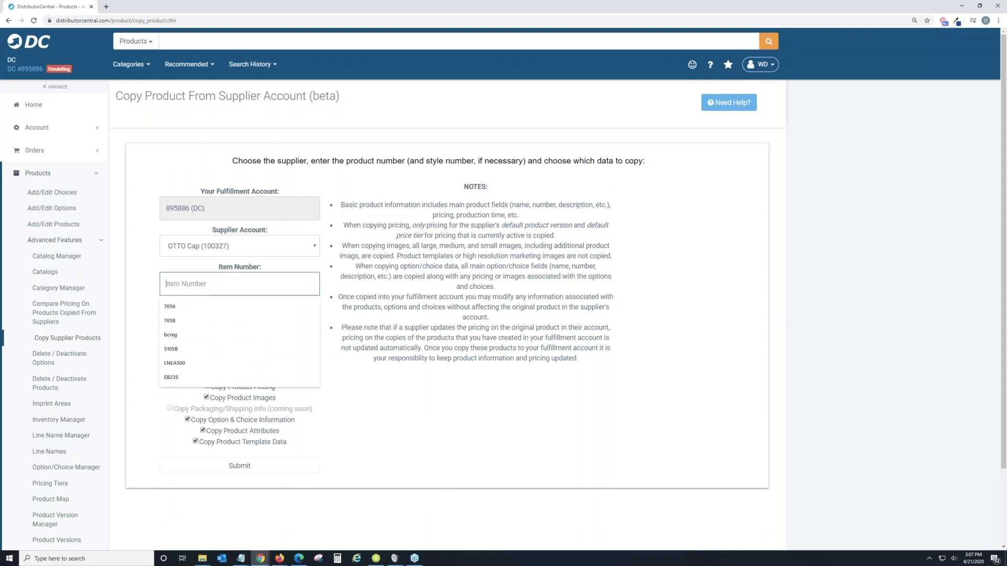
key(alt+Tab)
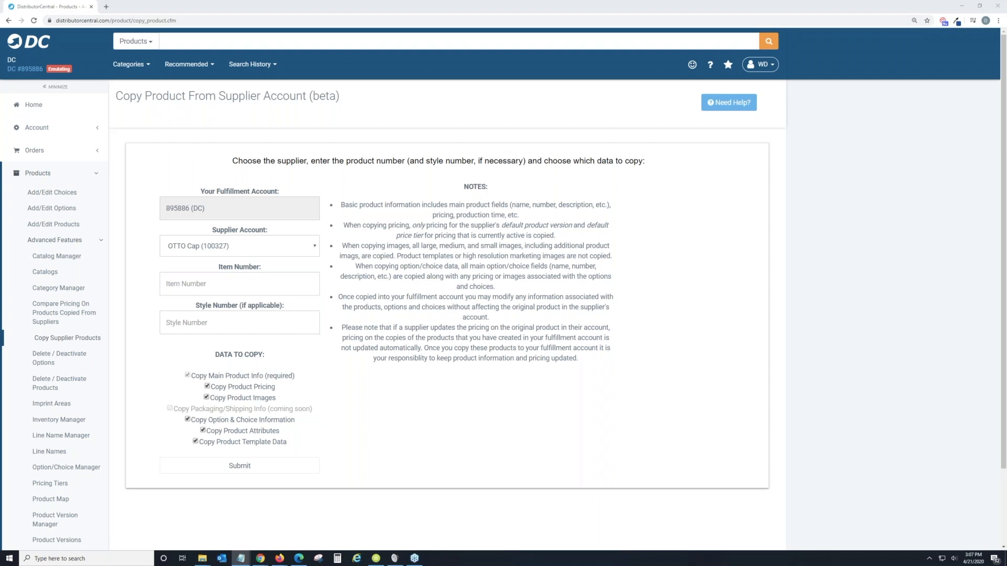
click(209, 292)
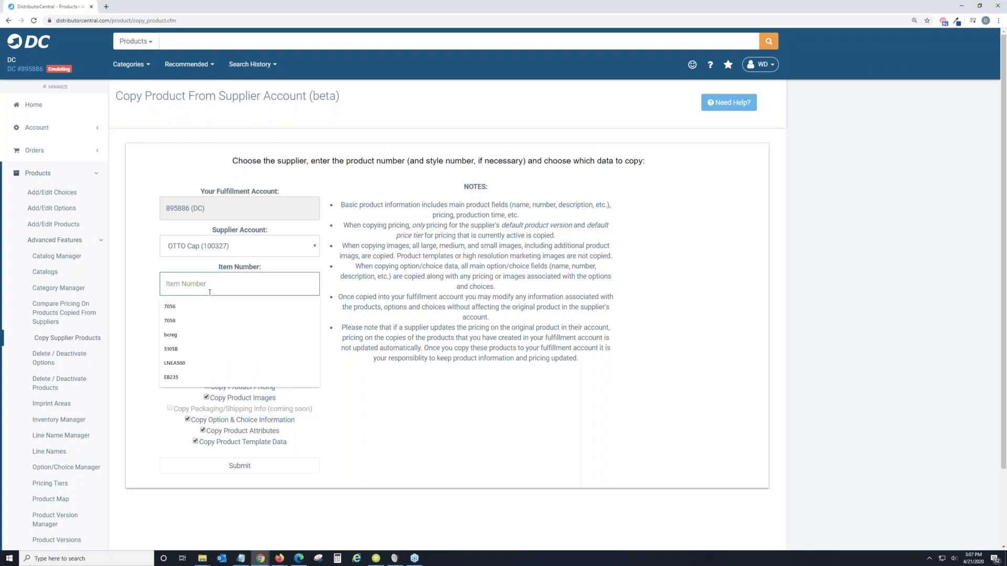
text(19-536)
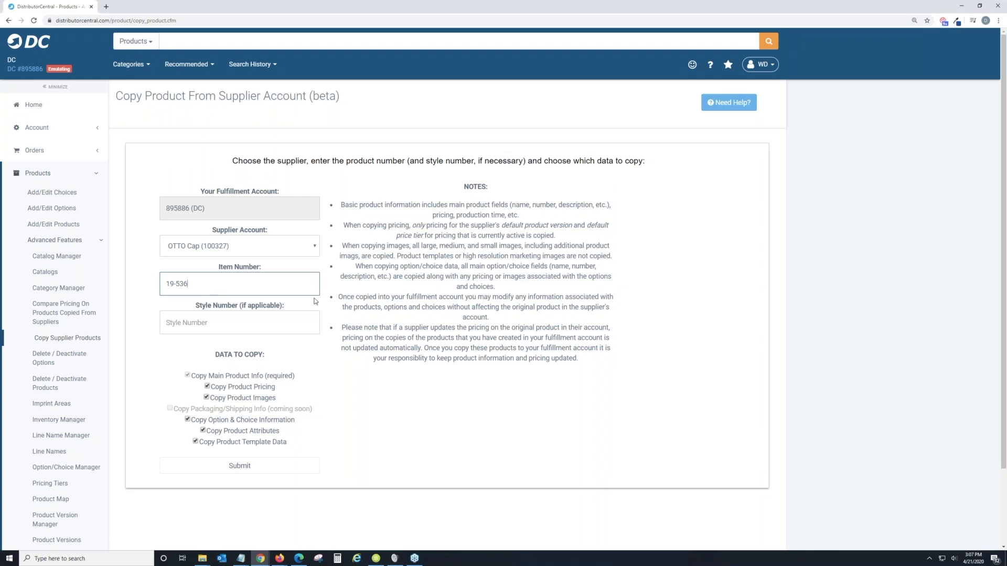
Exclude option and choice information, product attributes and template data, and submit the product copy
scroll(226, 314, down, 1)
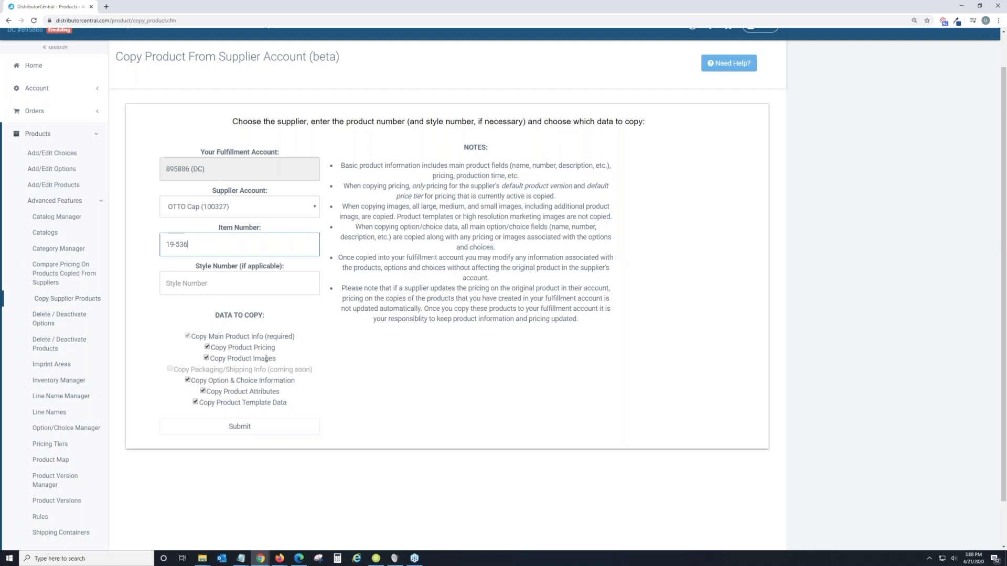
click(187, 379)
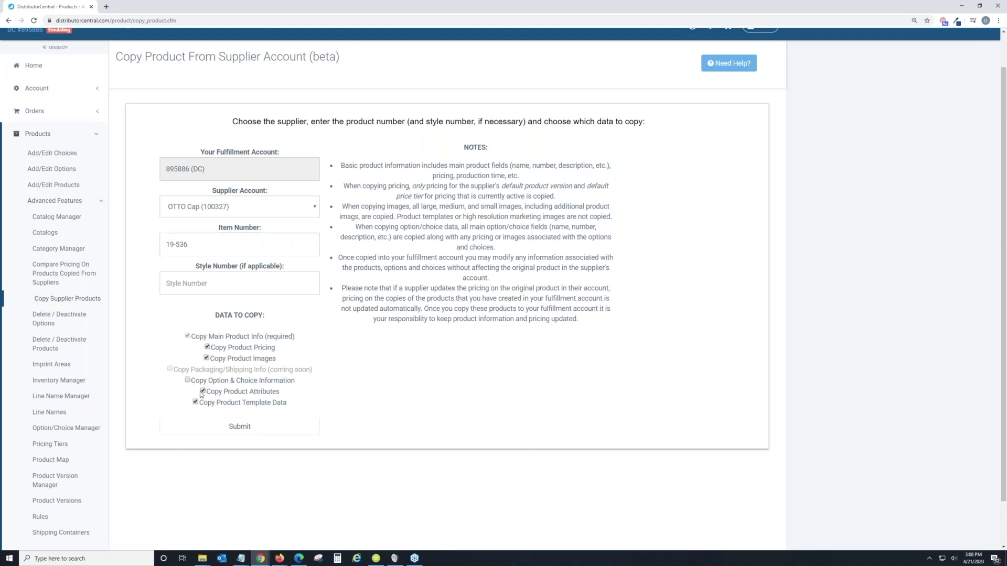
click(203, 392)
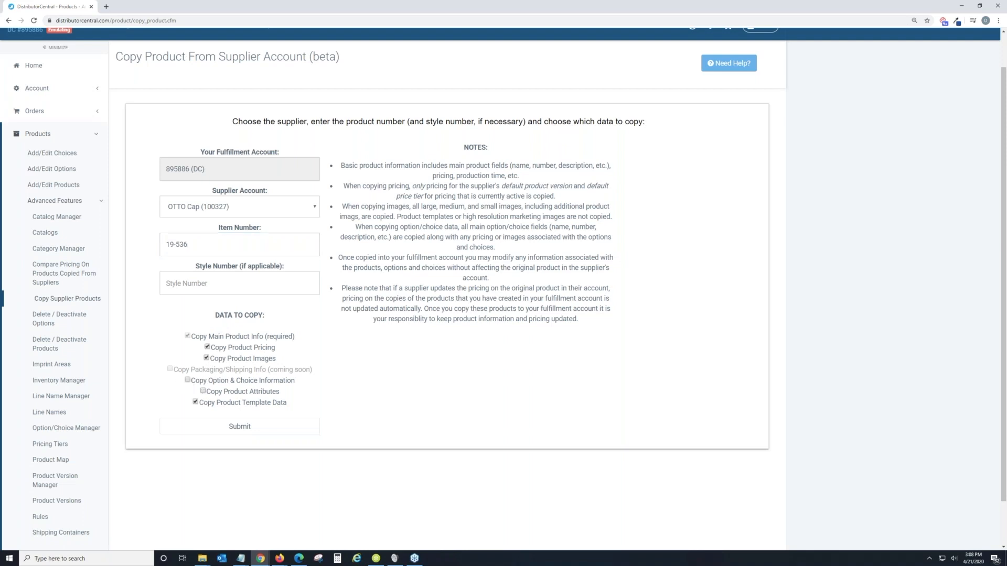
click(195, 402)
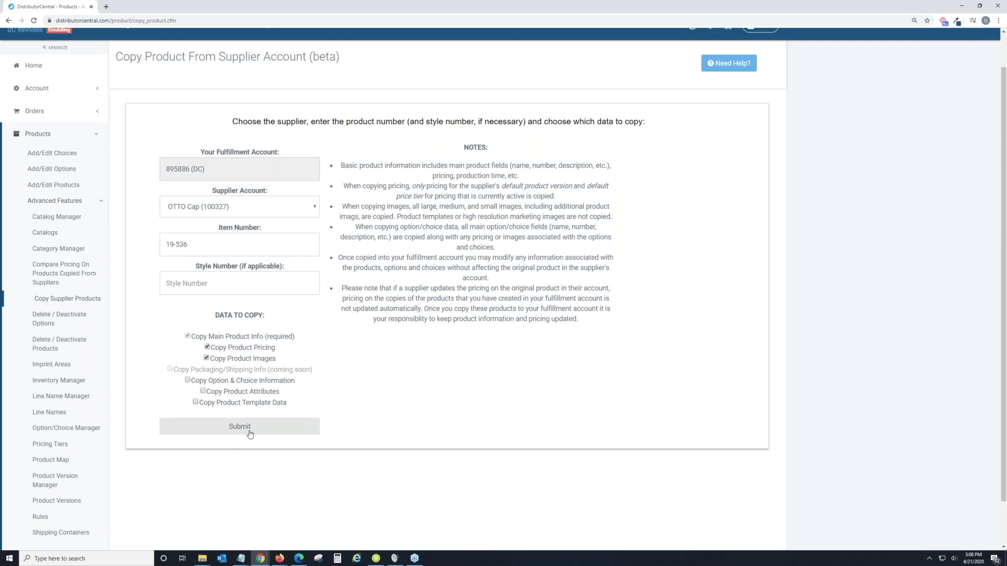
click(248, 432)
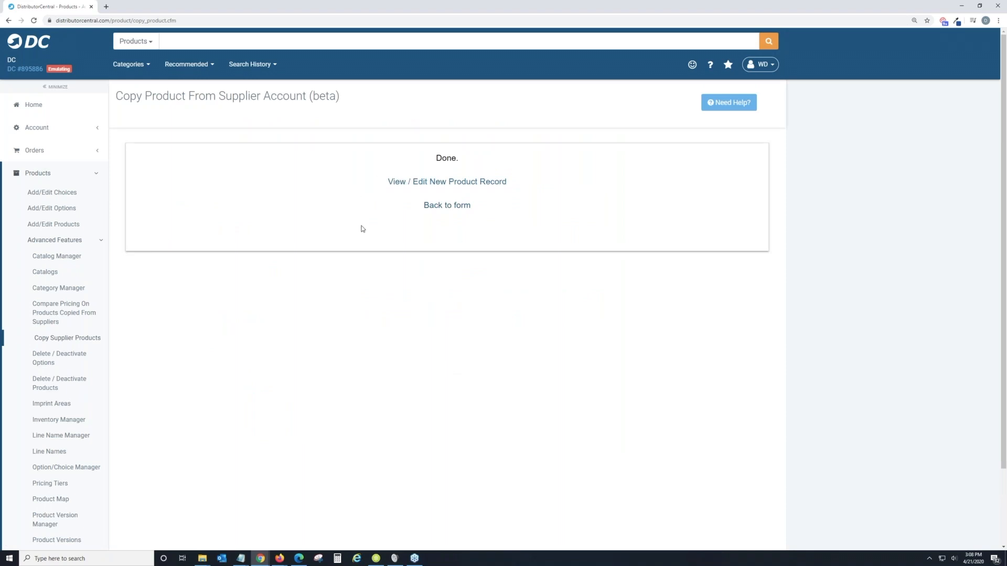
Open the newly copied product's record and go back to the fulfillment account's product list
click(424, 182)
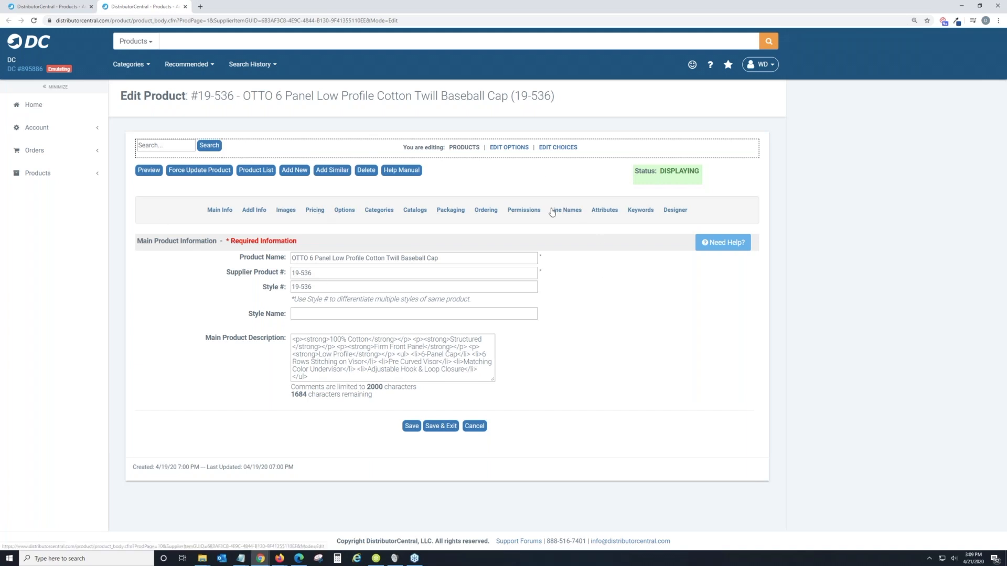
click(46, 107)
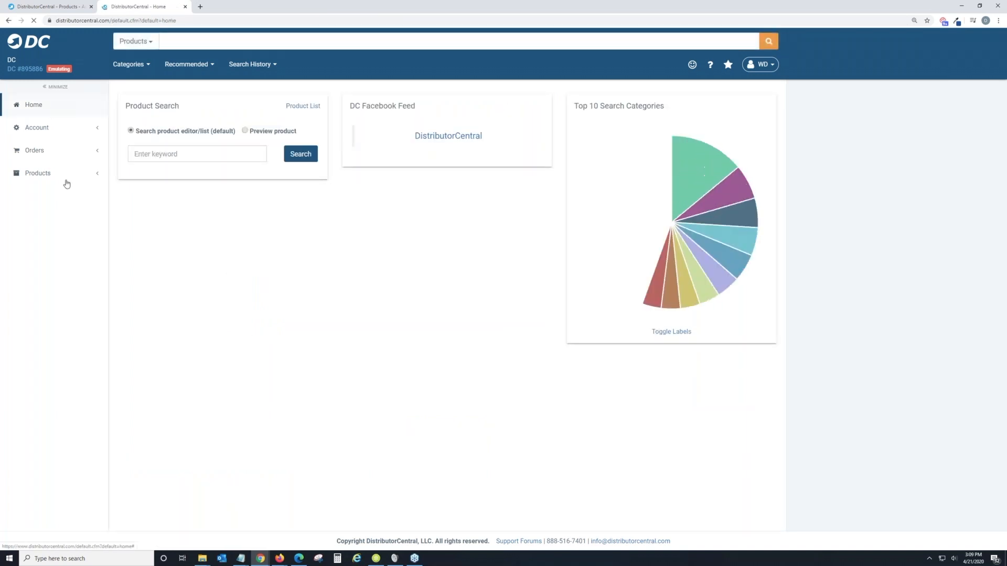
click(65, 178)
click(53, 224)
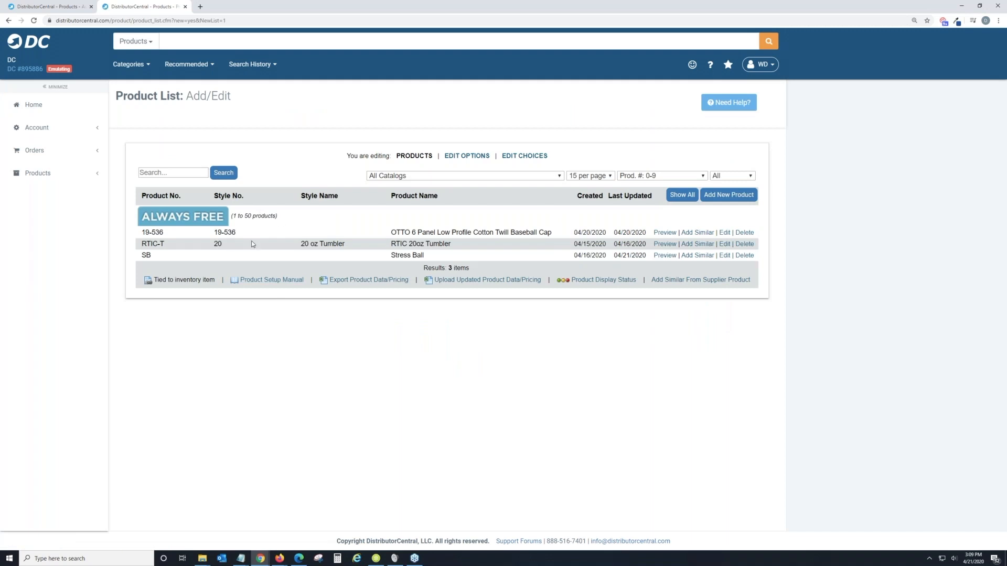
Open product 19-536 from the list for editing and view its product images
click(725, 234)
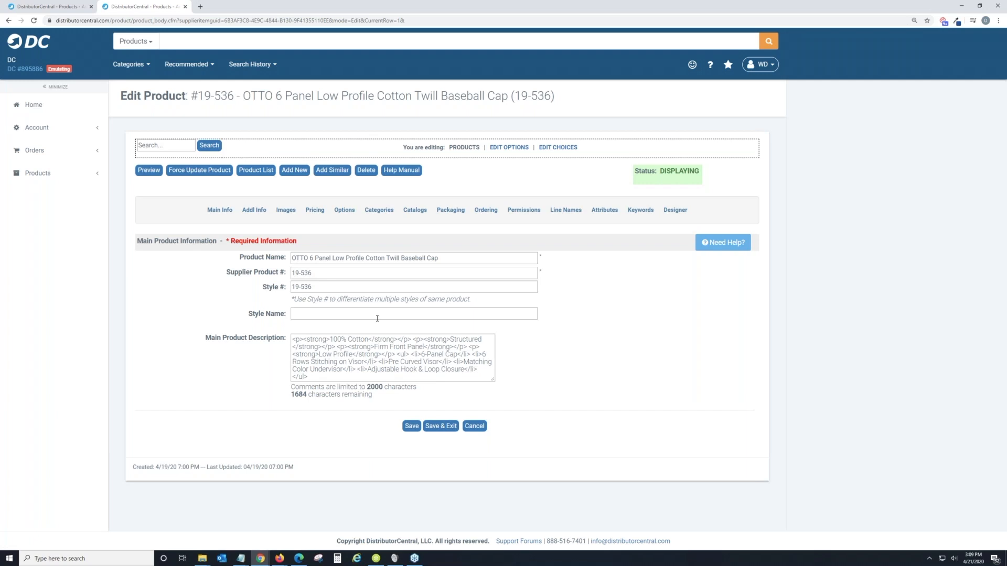
click(293, 213)
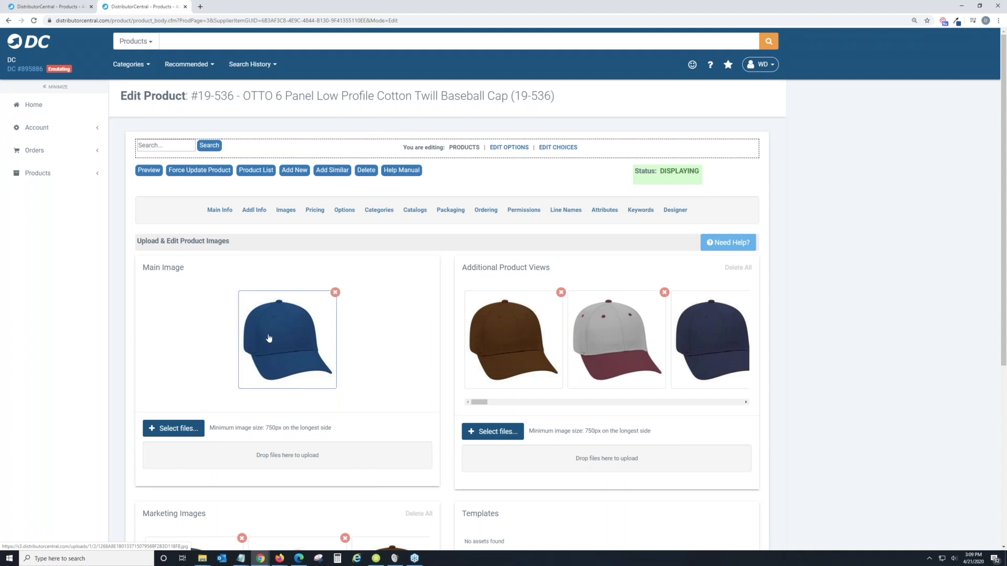
Check the main image's minimum size requirement and delete all of the product's additional view images
drag(266, 428, 335, 434)
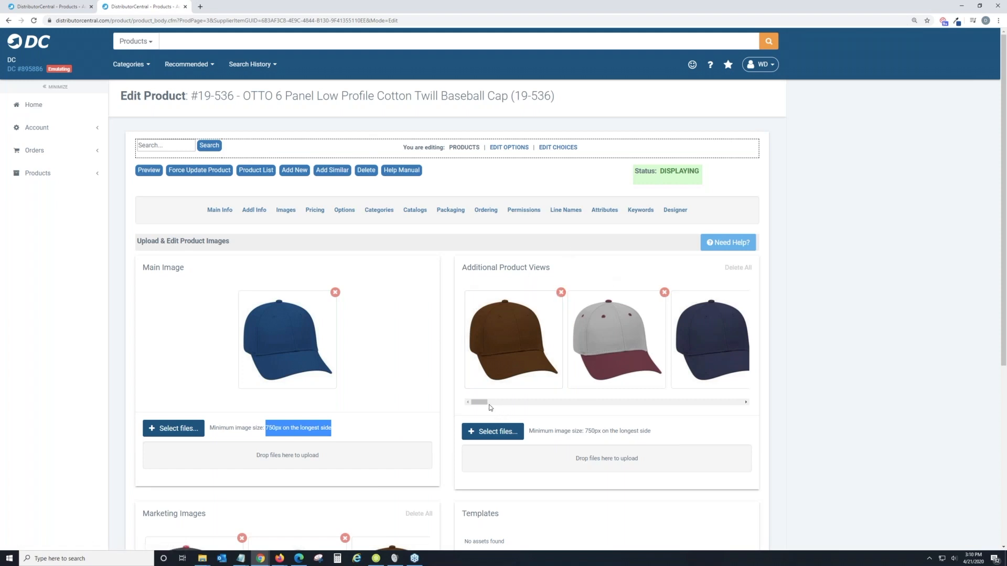
mouse_move(480, 403)
mouse_down()
mouse_move(648, 420)
mouse_move(469, 409)
mouse_up()
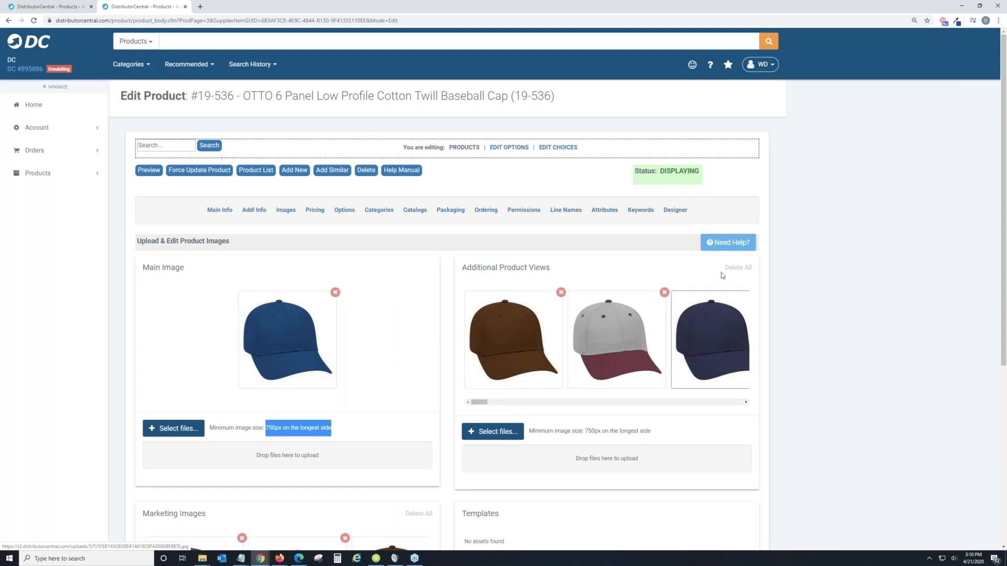
click(743, 270)
click(540, 63)
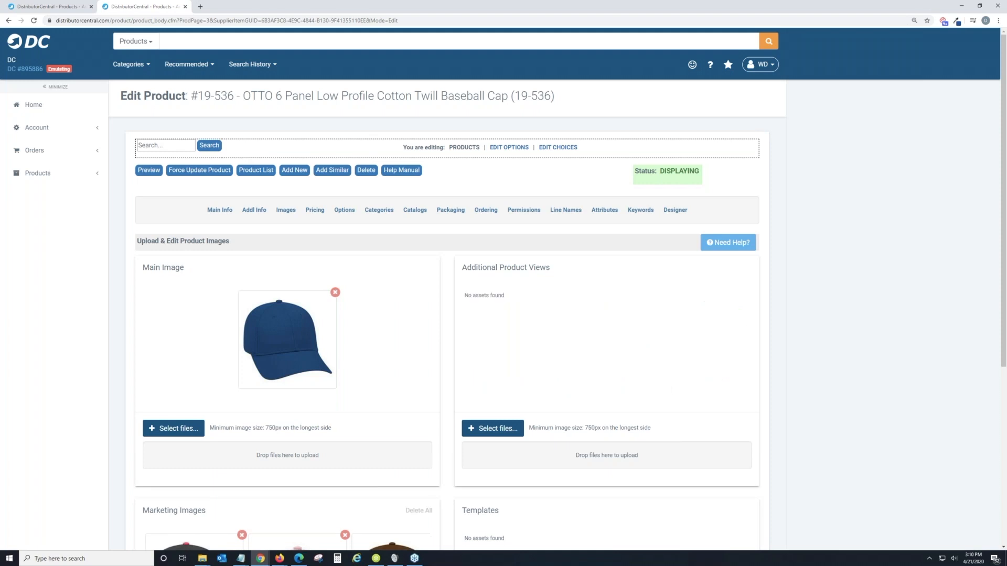
Delete the product's main image and all of its marketing images
click(335, 292)
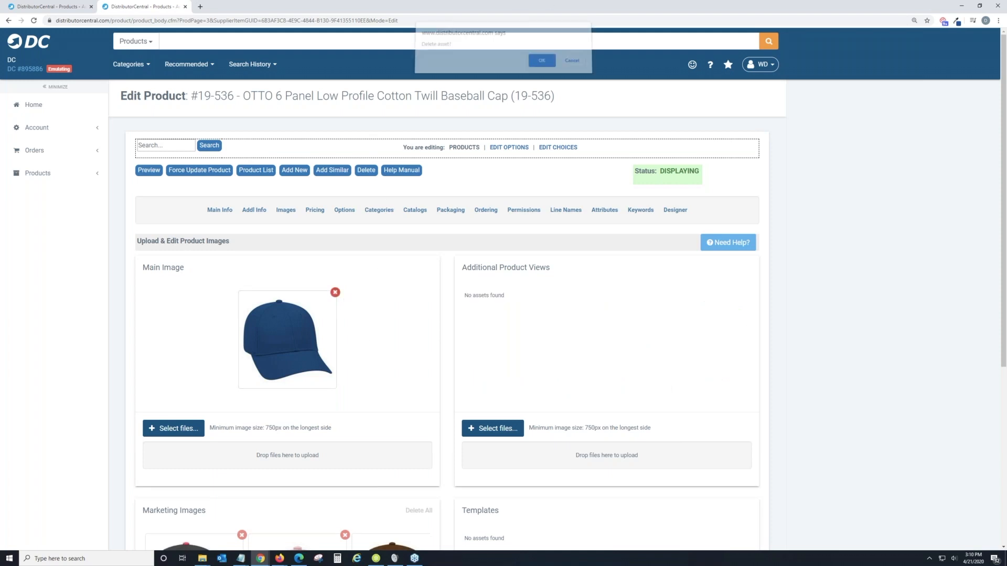
click(542, 66)
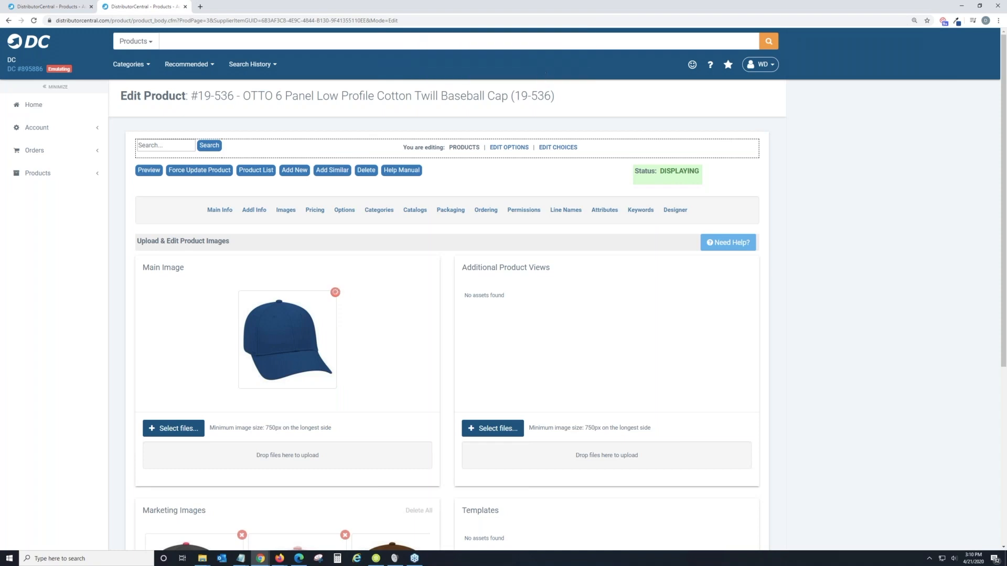
click(429, 512)
click(542, 64)
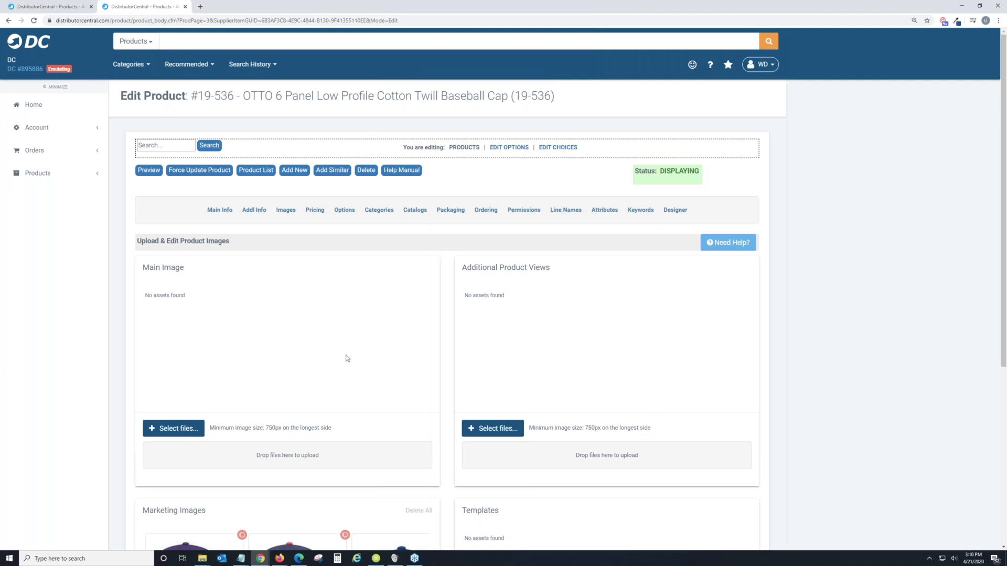
scroll(346, 358, down, 2)
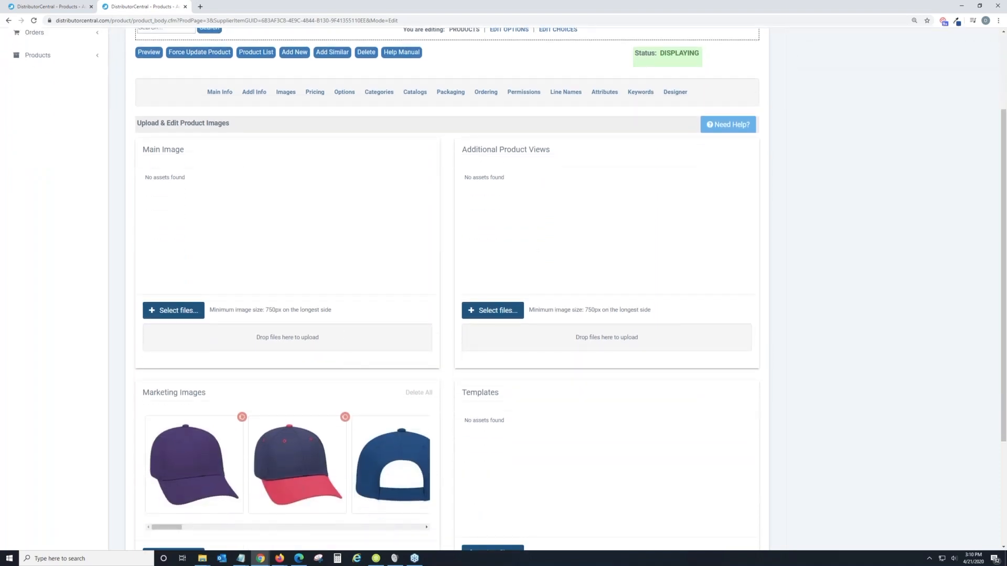
scroll(397, 394, up, 1)
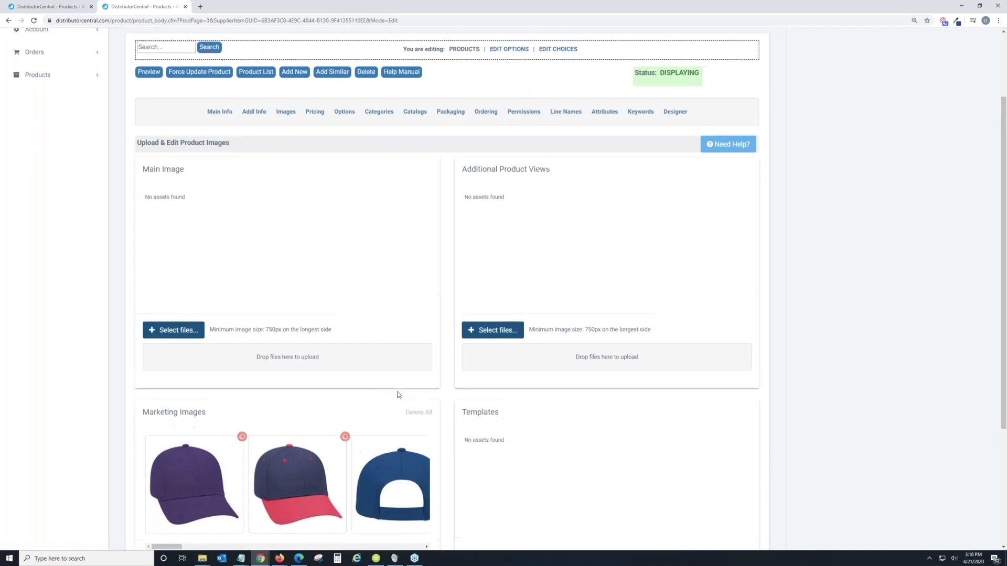
scroll(397, 394, up, 1)
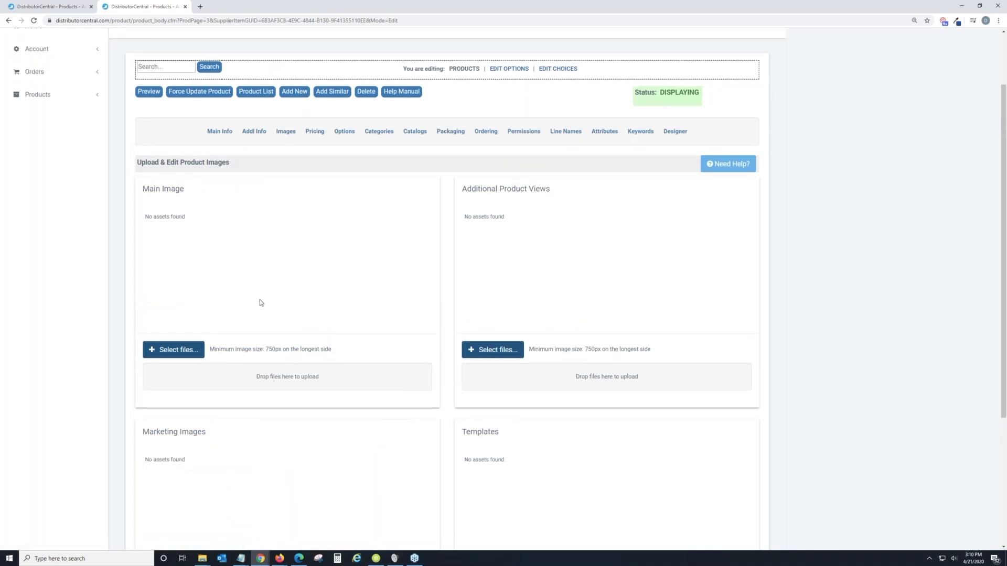
Upload 19-536-Black from the Custom Products folder on the desktop as the product's main image
click(190, 356)
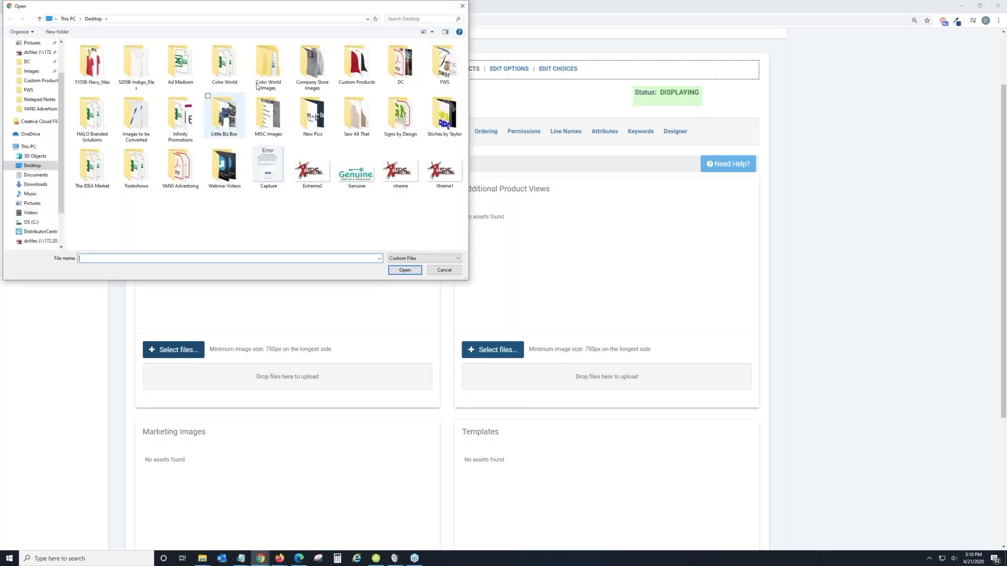
double_click(350, 65)
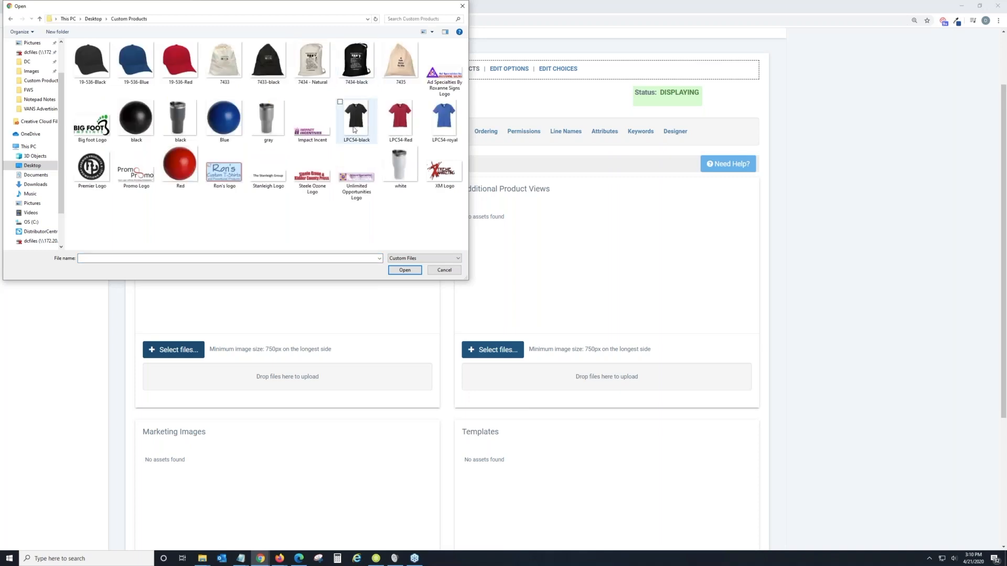
click(90, 71)
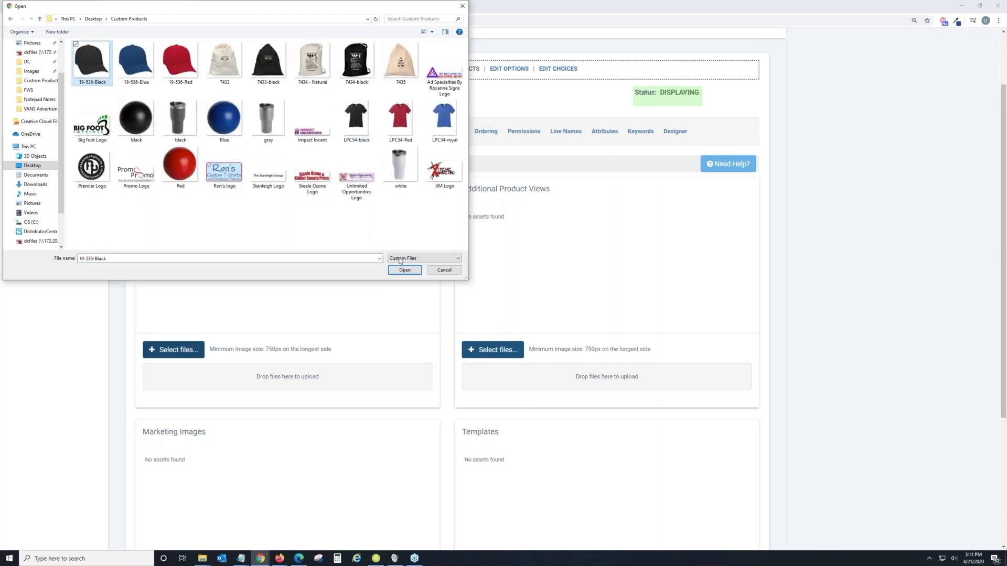
click(409, 273)
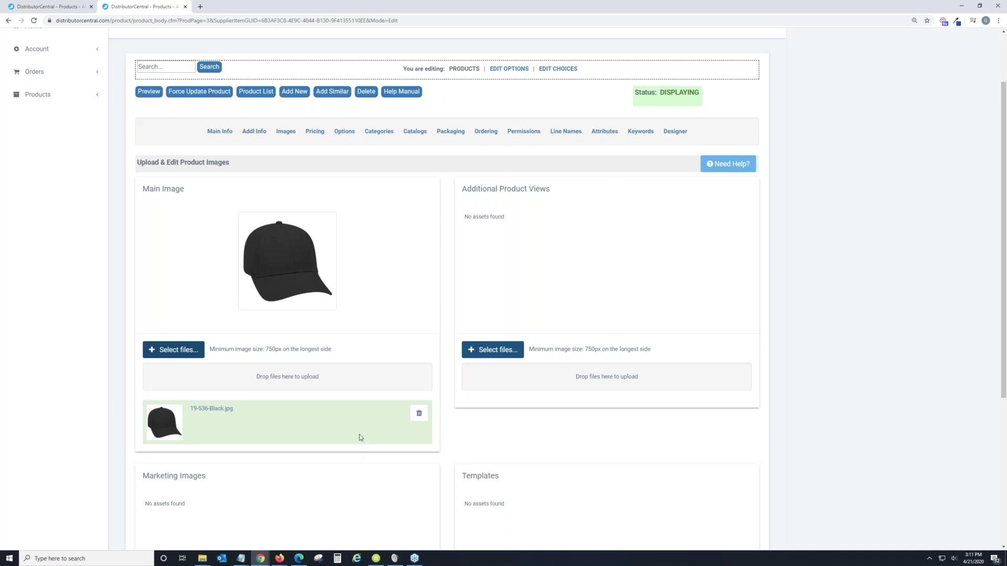
Upload 19-536-Blue and 19-536-Red from the Custom Products folder as additional product views
click(492, 352)
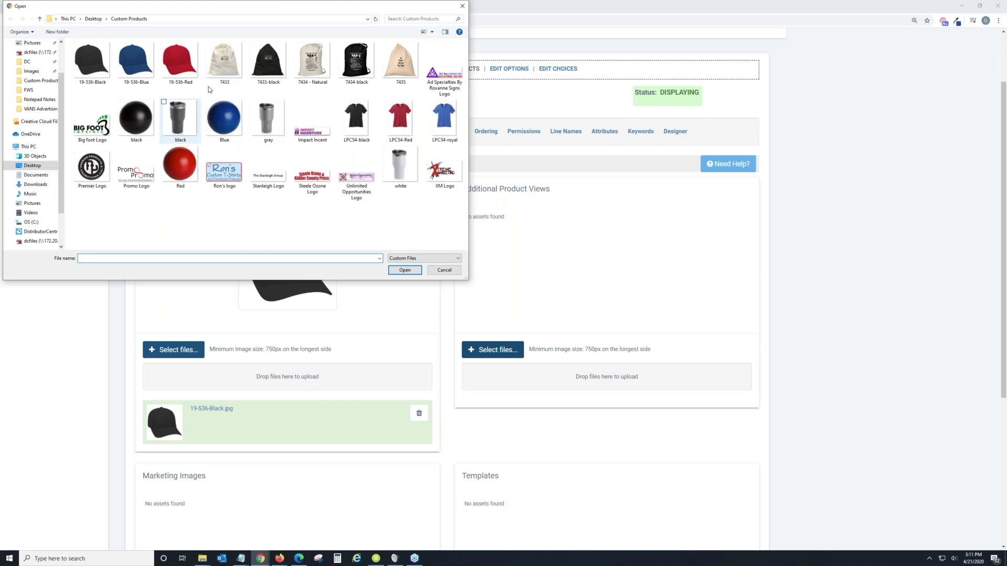
click(131, 76)
ctrl+click(176, 64)
click(405, 270)
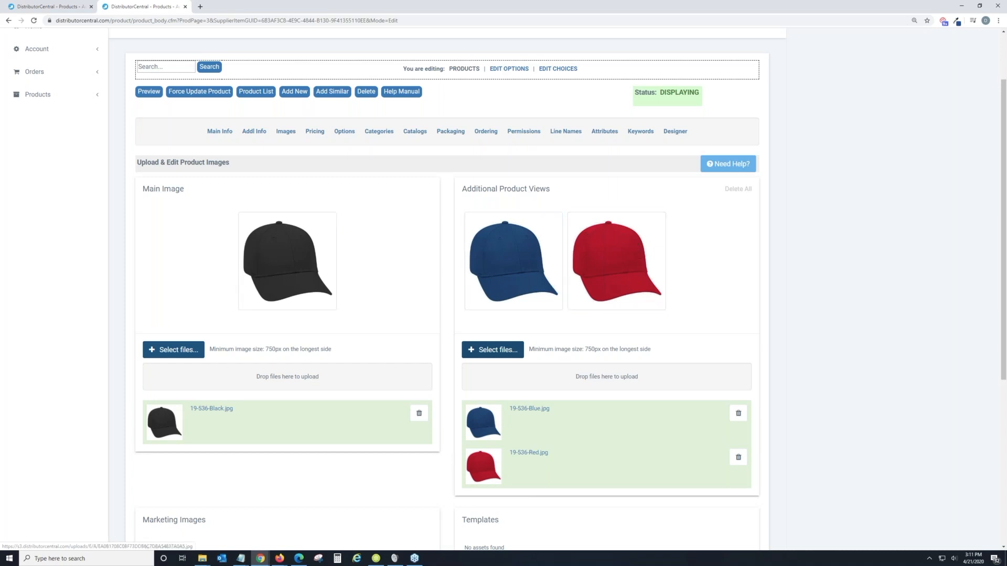
Try to delete all additional product views and remove the uploaded 19-536-Blue.jpg file
click(740, 190)
click(548, 65)
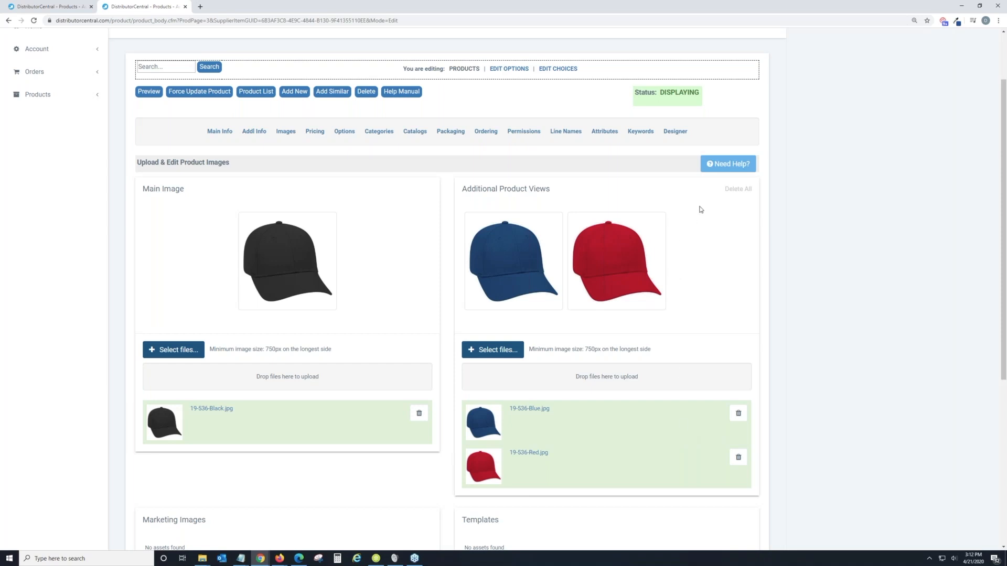
click(737, 190)
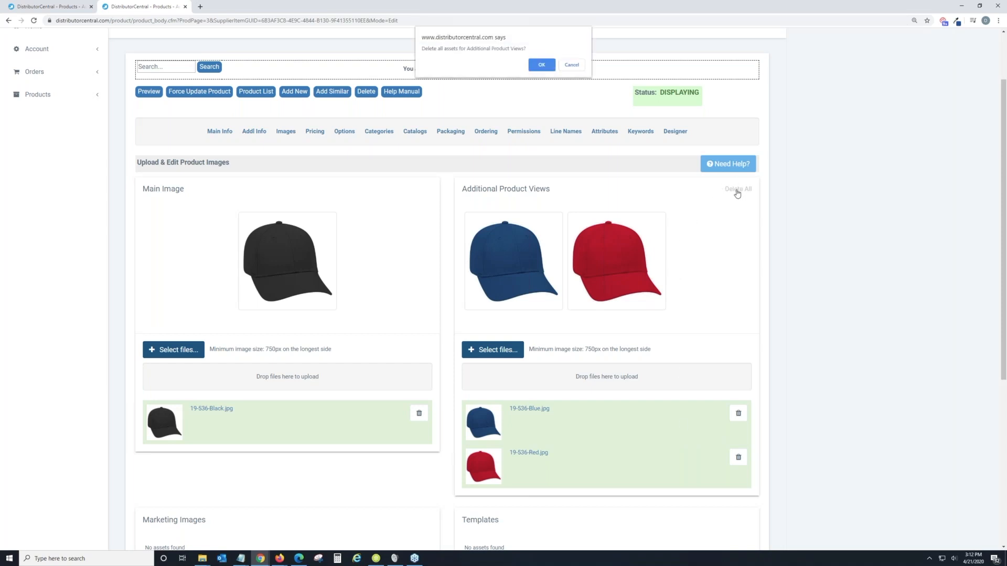
click(543, 65)
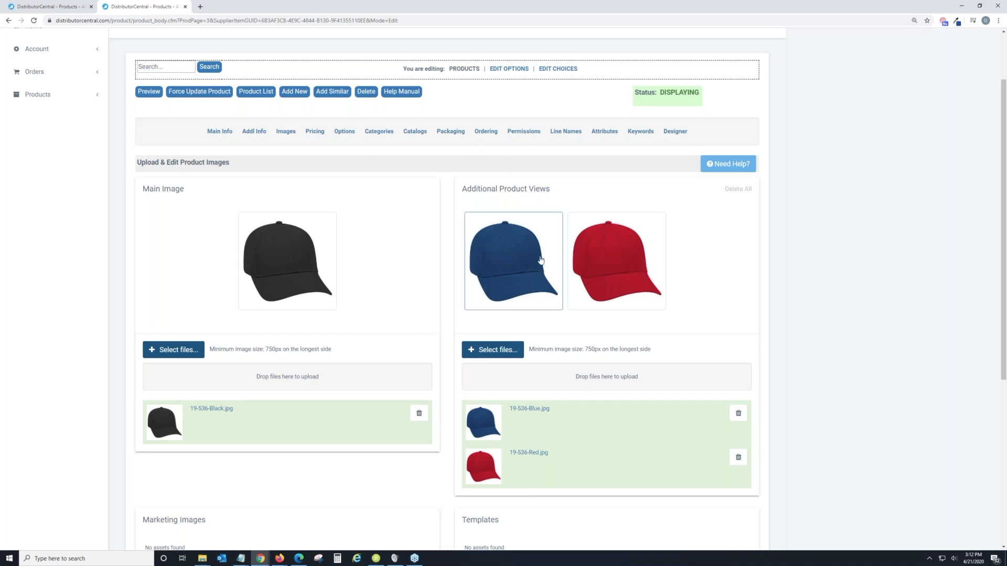
click(739, 419)
click(738, 415)
Set the product's Style # to Black in the main information and save the product
click(214, 135)
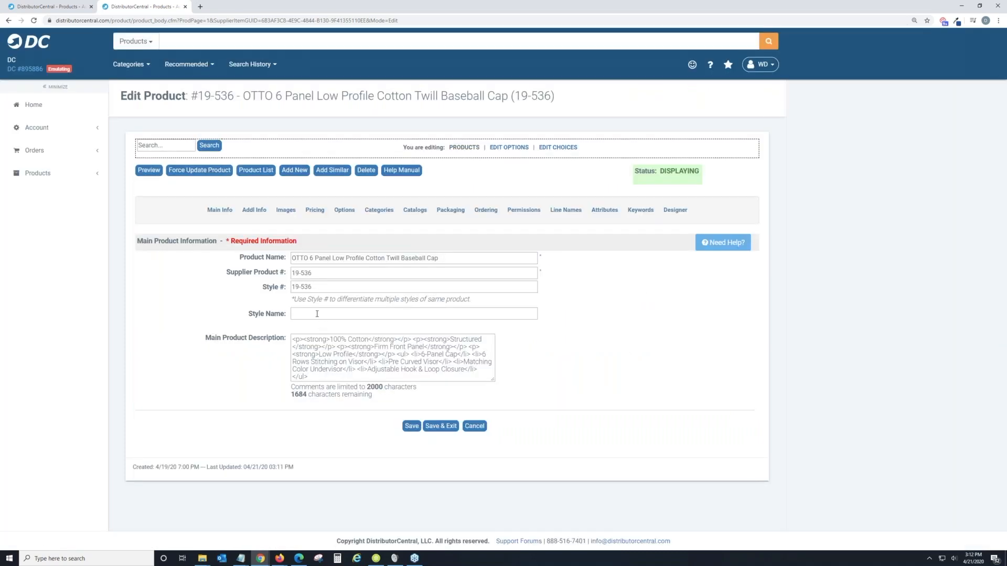
click(318, 292)
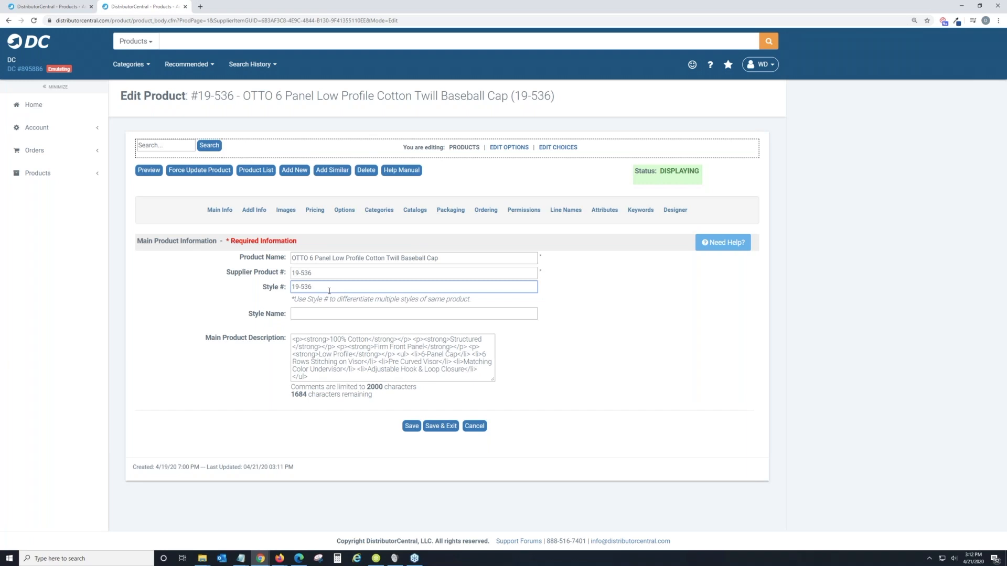
key(BackSpace)
key(BackSpace)
key(BackSpace)
key(BackSpace)
text(Black)
click(412, 427)
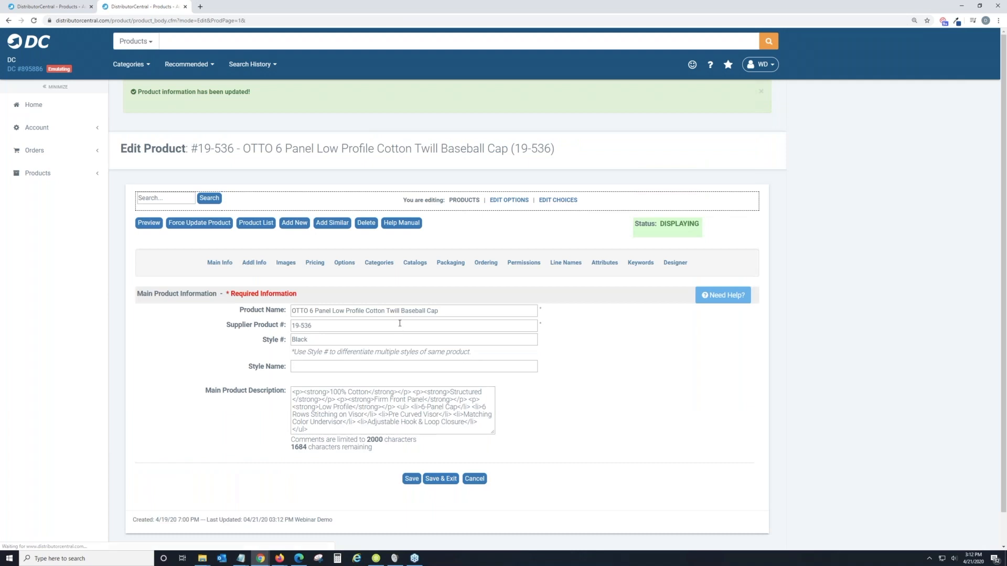
Return to the product images and delete the blue and red cap images from the additional views
click(286, 262)
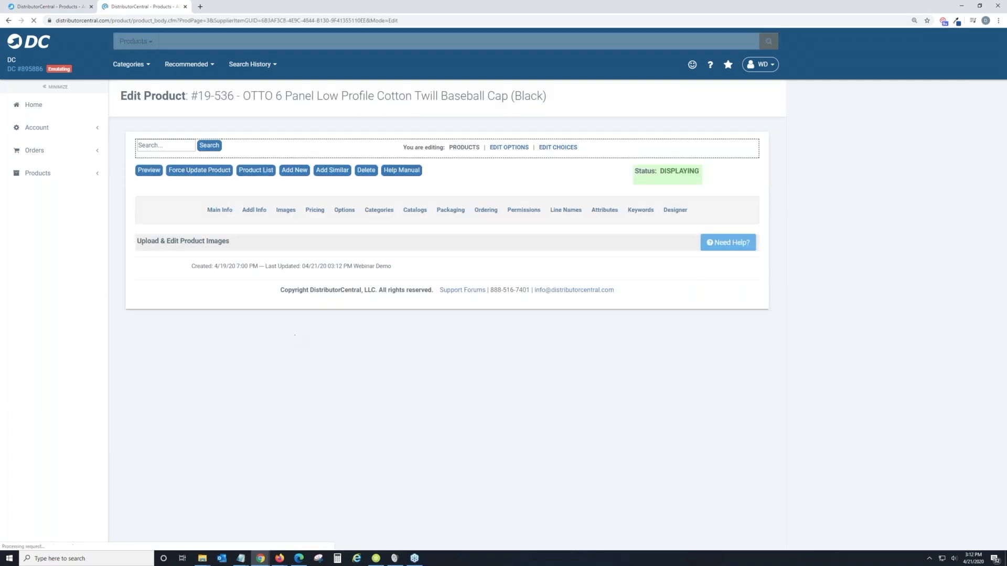
click(562, 294)
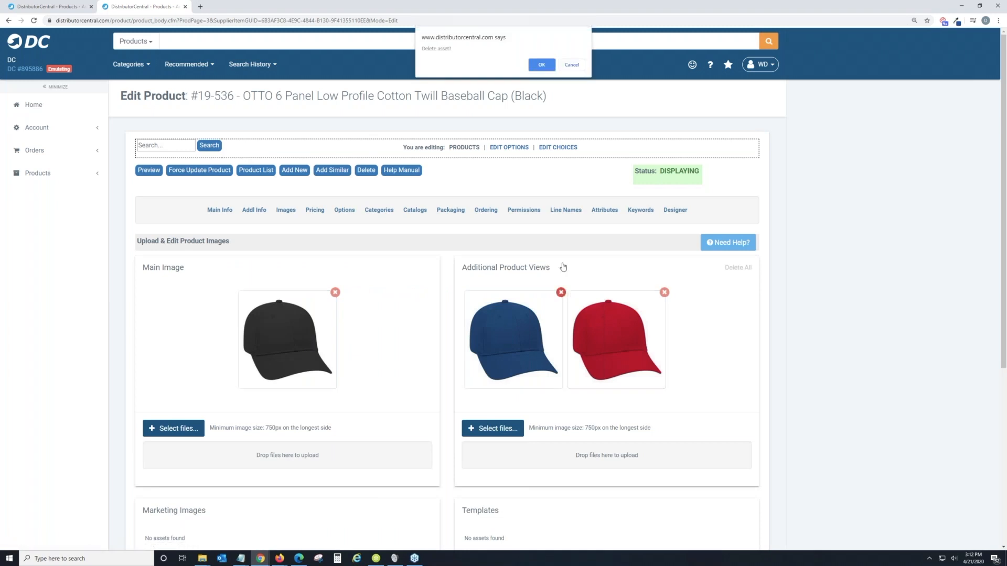
click(547, 67)
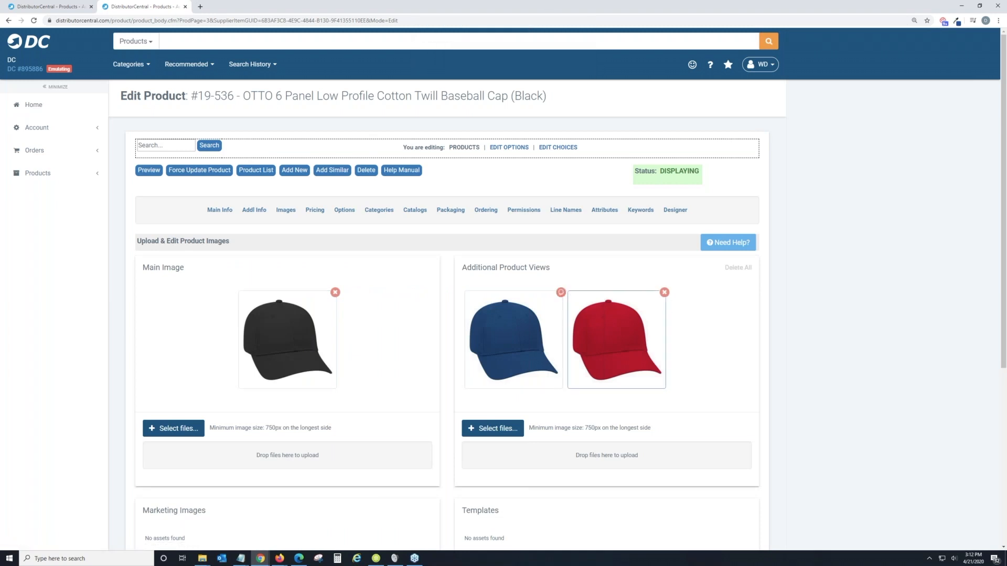
click(559, 292)
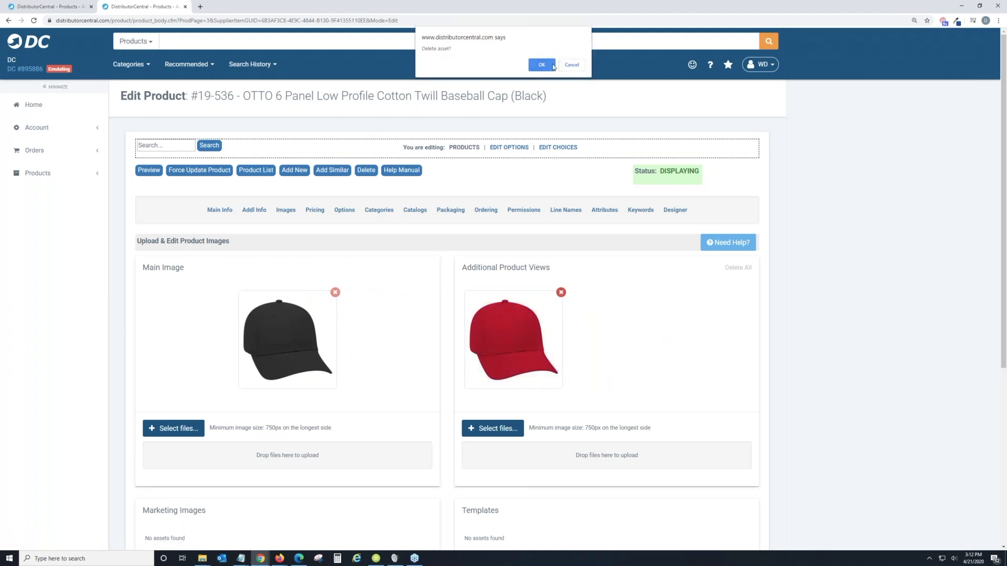
click(545, 67)
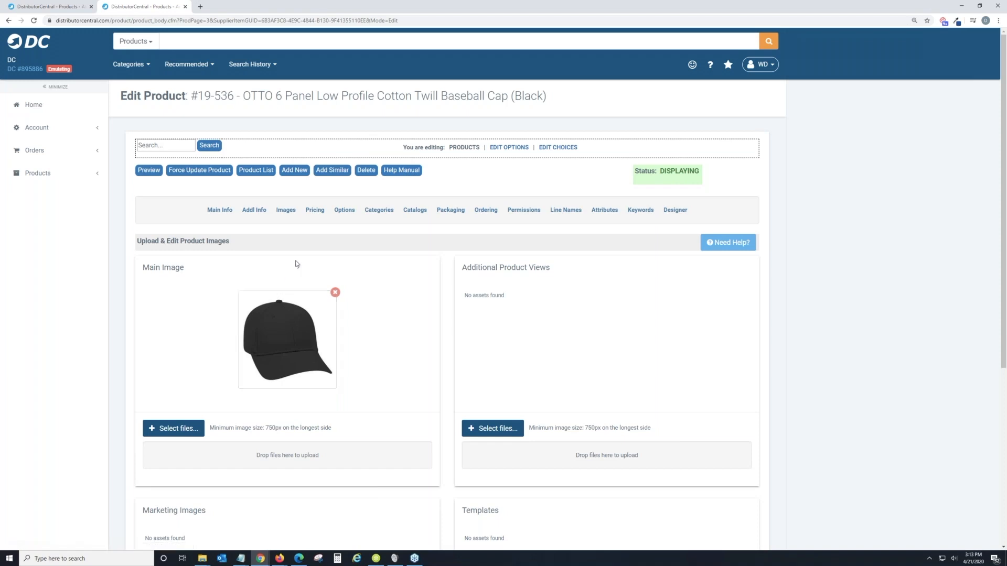
Review the product's main information, additional information and images
click(222, 215)
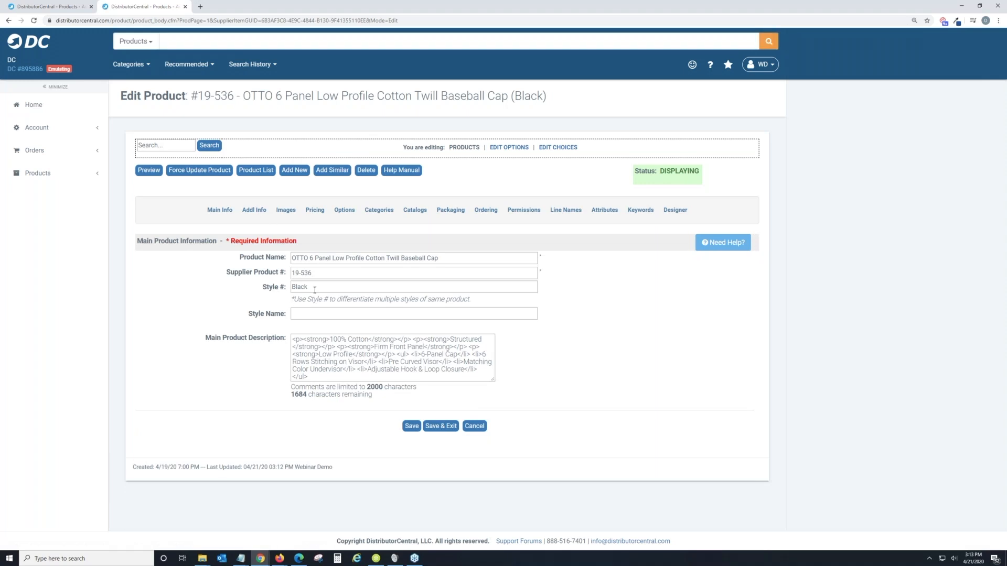
click(260, 211)
scroll(392, 418, down, 5)
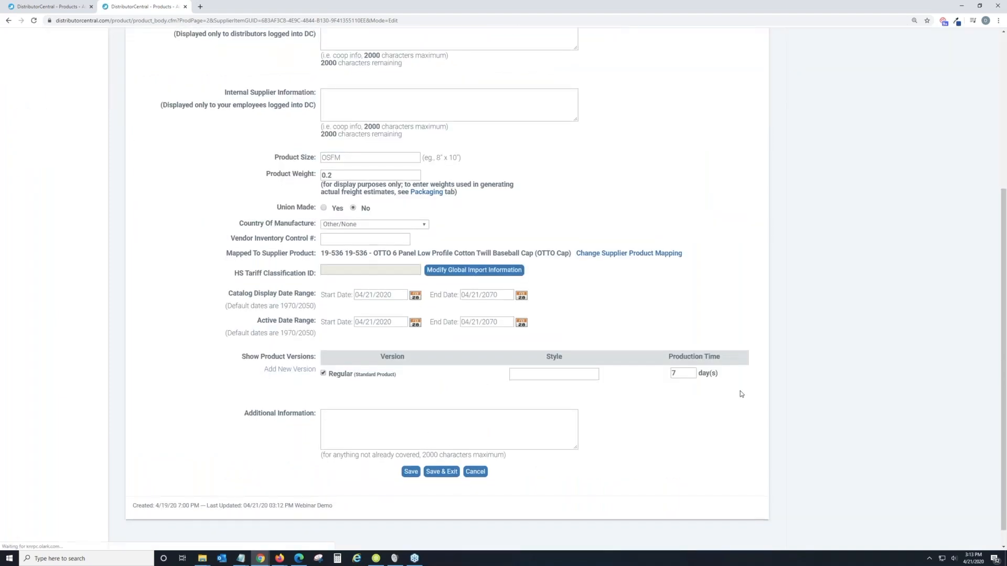
scroll(341, 150, up, 3)
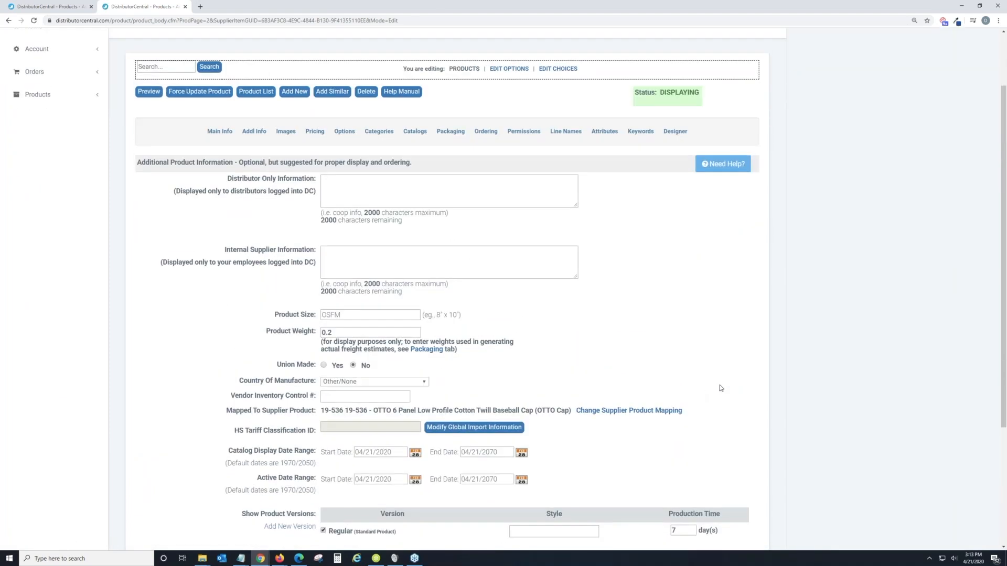
click(288, 134)
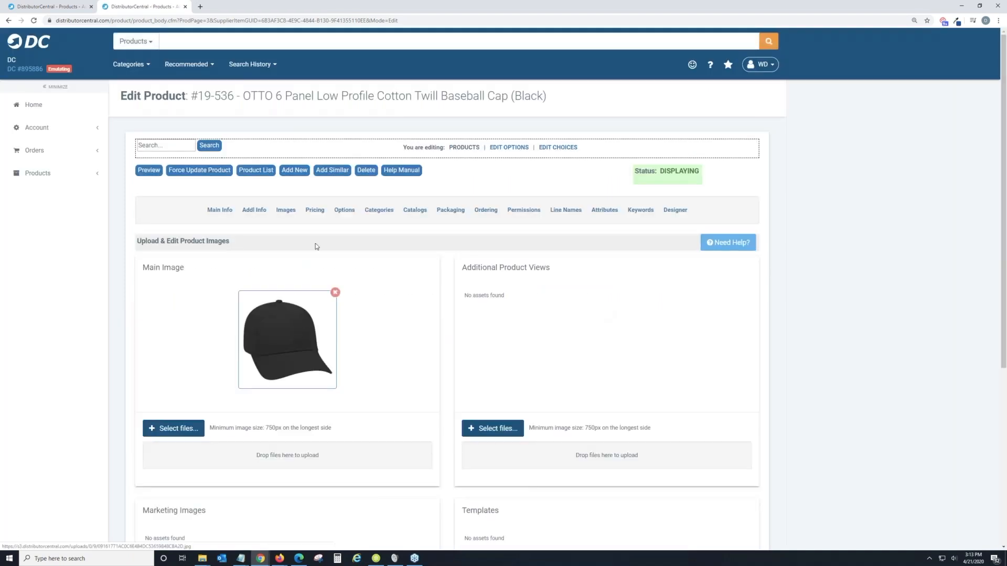
Delete all existing quantity price rows, from 12 through 1296, and save the product pricing
click(320, 215)
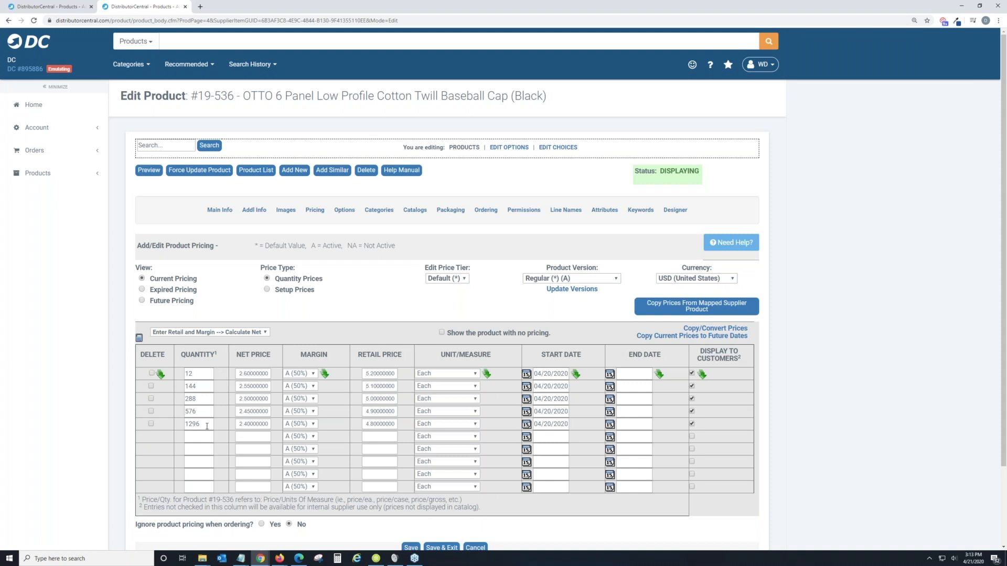
click(151, 386)
click(151, 411)
scroll(392, 469, down, 2)
click(409, 548)
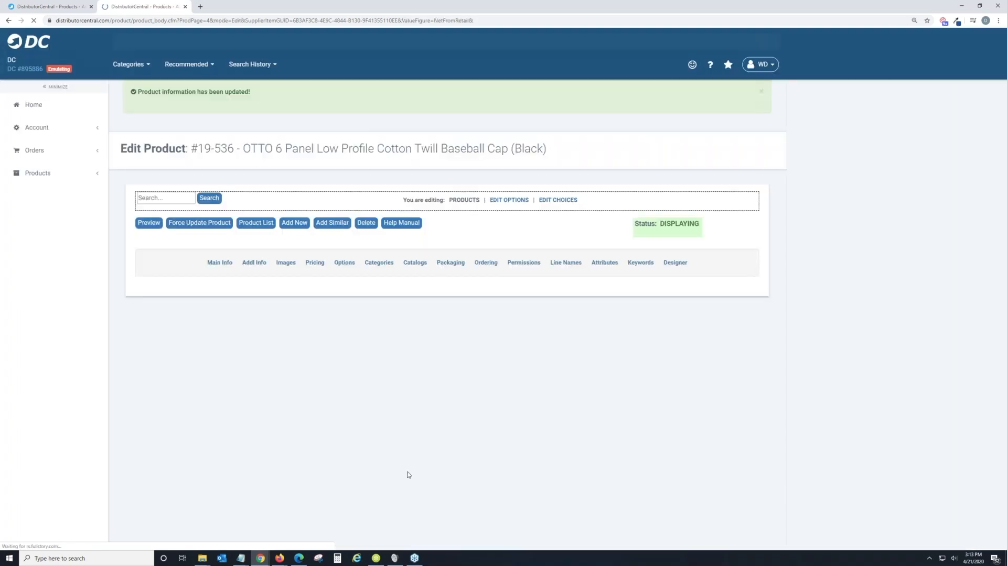
Add a price row with quantity 1 and retail price 5.00, display it to customers, and save the product pricing
click(165, 427)
text(1)
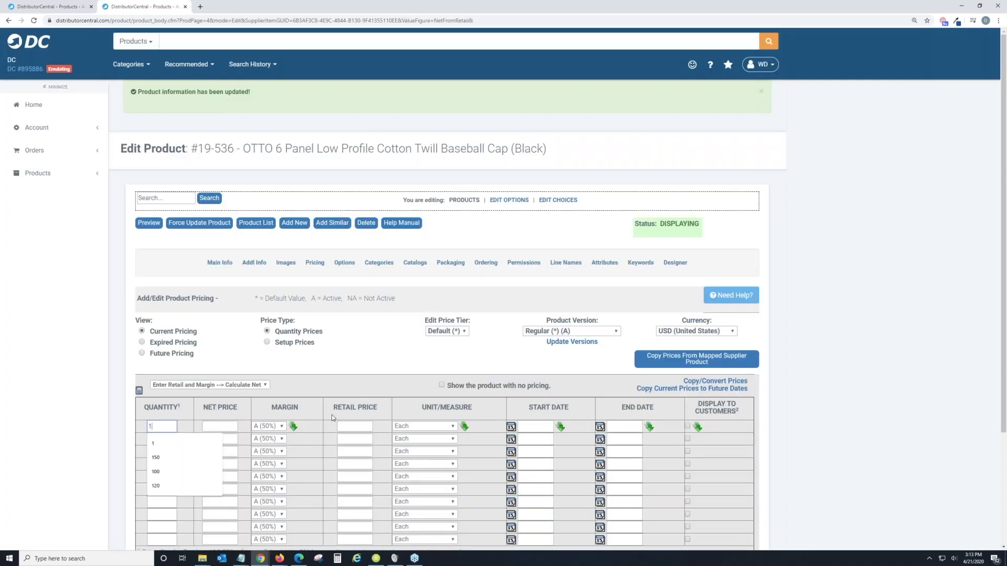
click(367, 426)
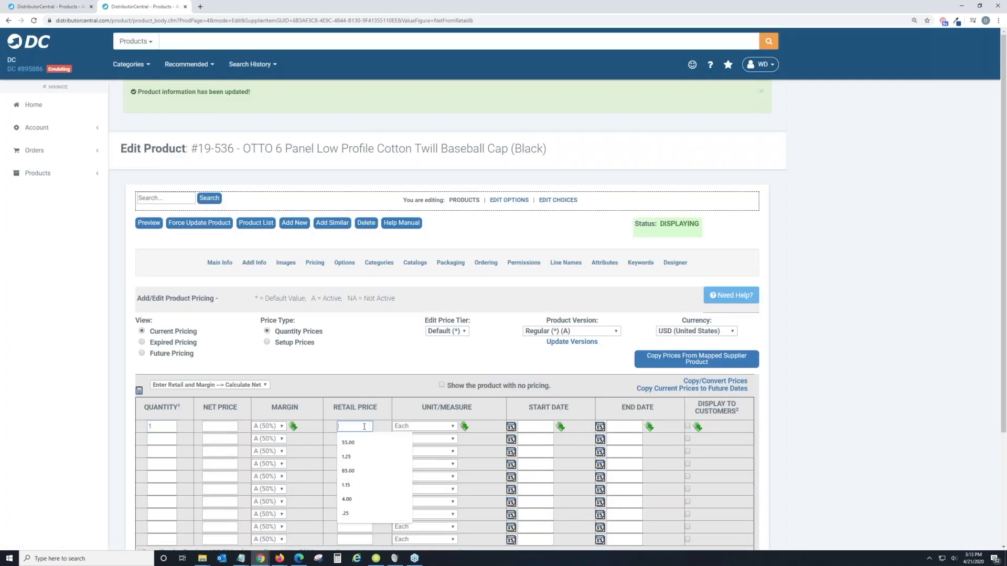
text(5.)
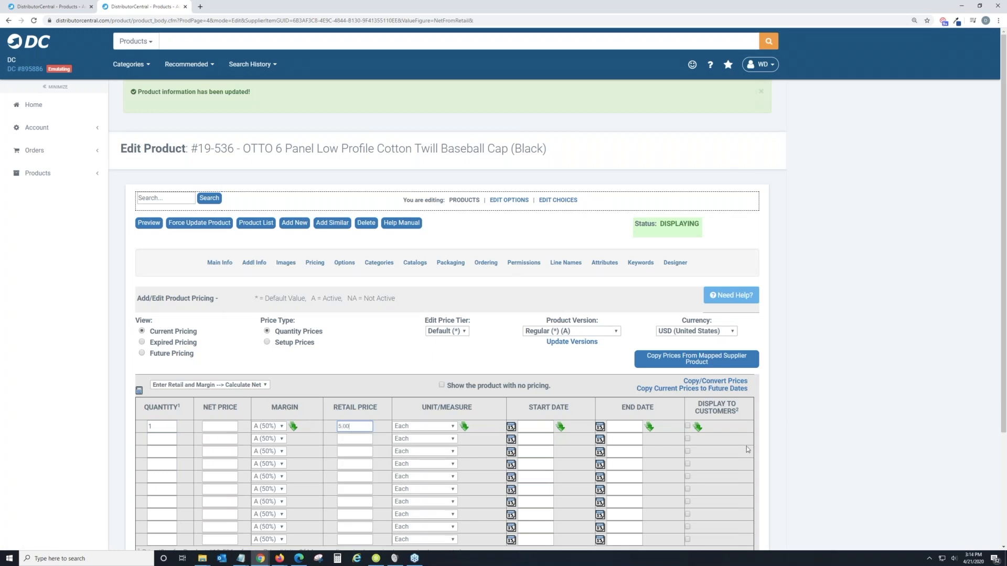
click(687, 426)
drag(696, 403, 746, 413)
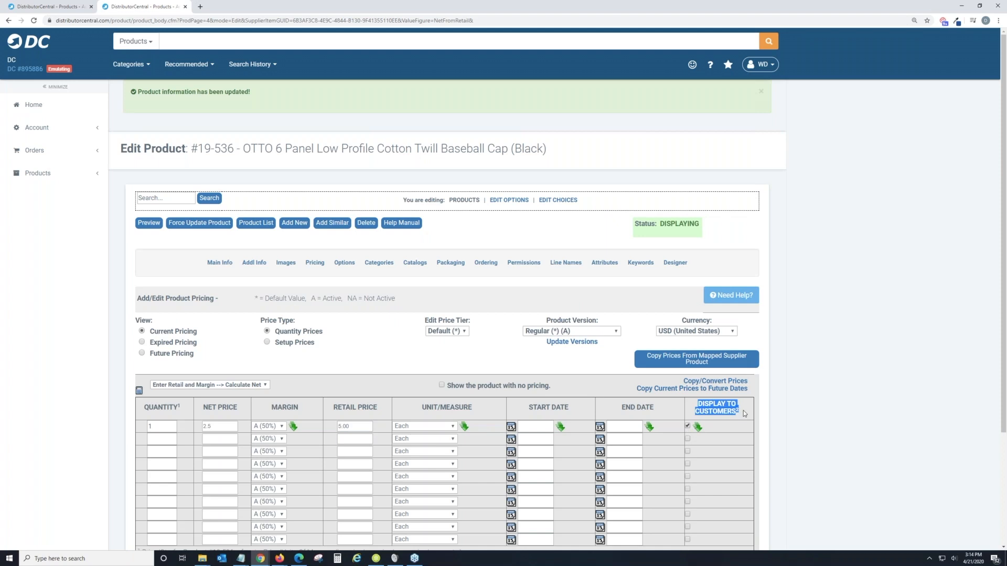
scroll(321, 388, down, 1)
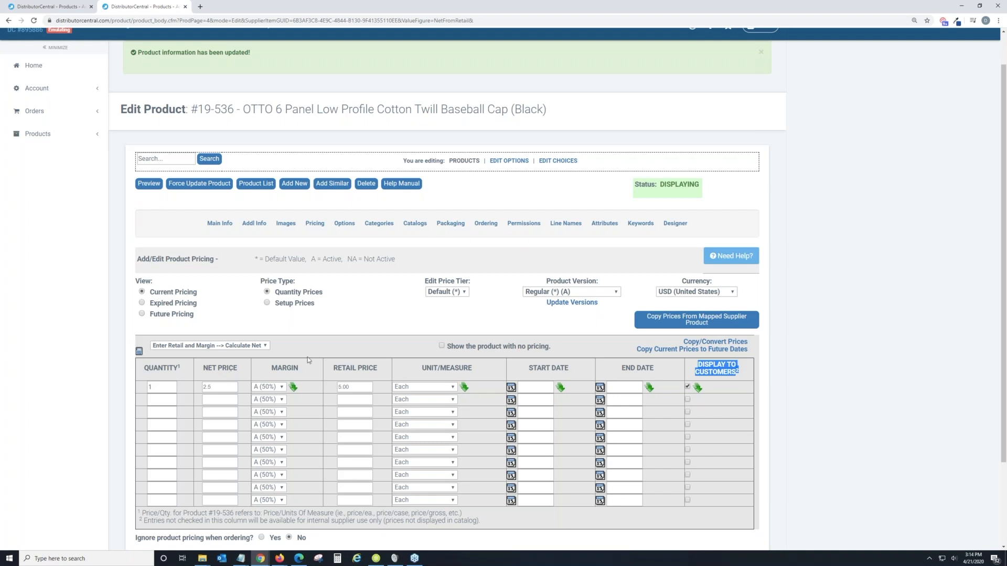
scroll(354, 384, down, 2)
scroll(353, 384, down, 2)
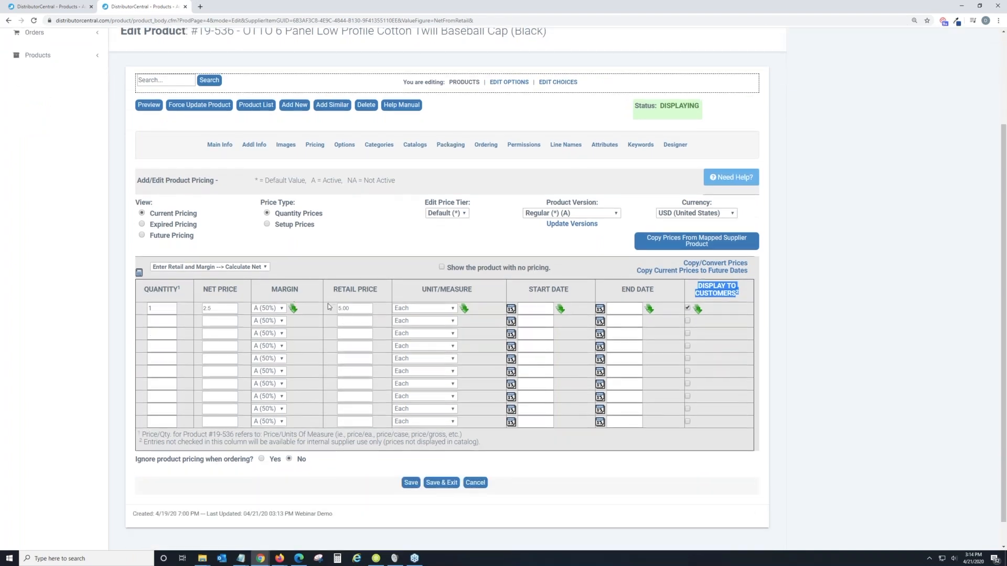
click(410, 483)
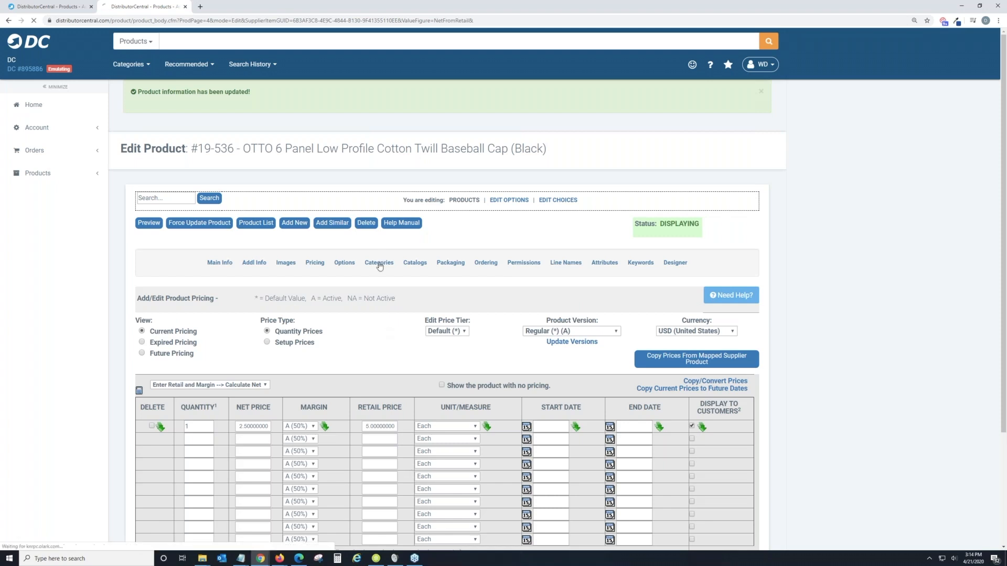
Add the black cap to the Custom Products private catalog and save it, and save the line names with DC Line selected
click(378, 264)
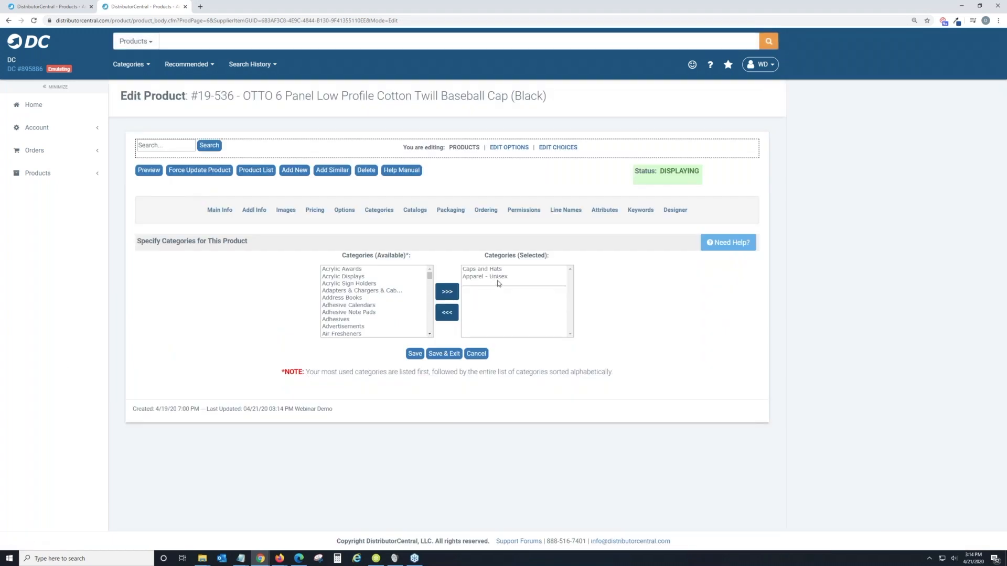
click(421, 212)
scroll(471, 458, down, 2)
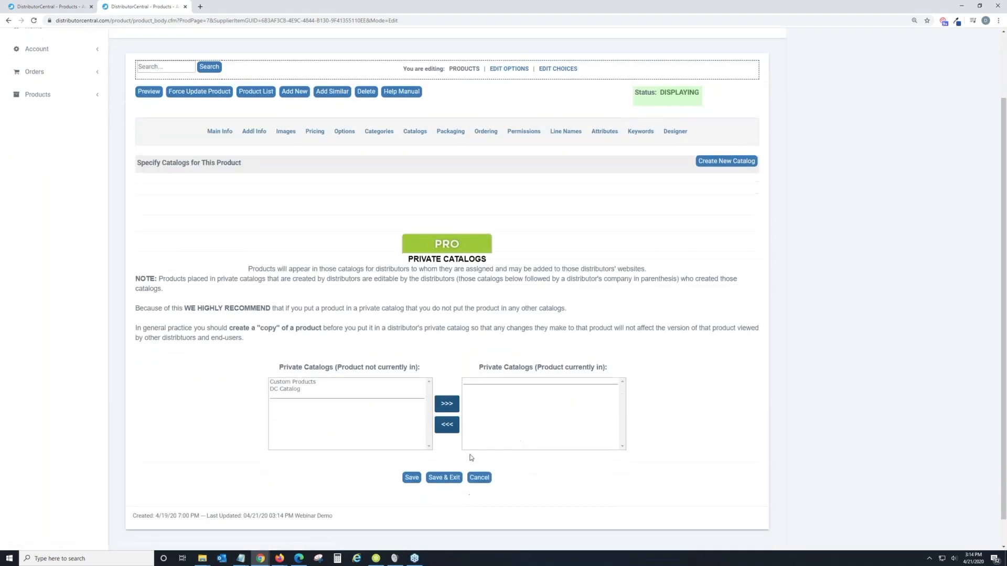
click(308, 391)
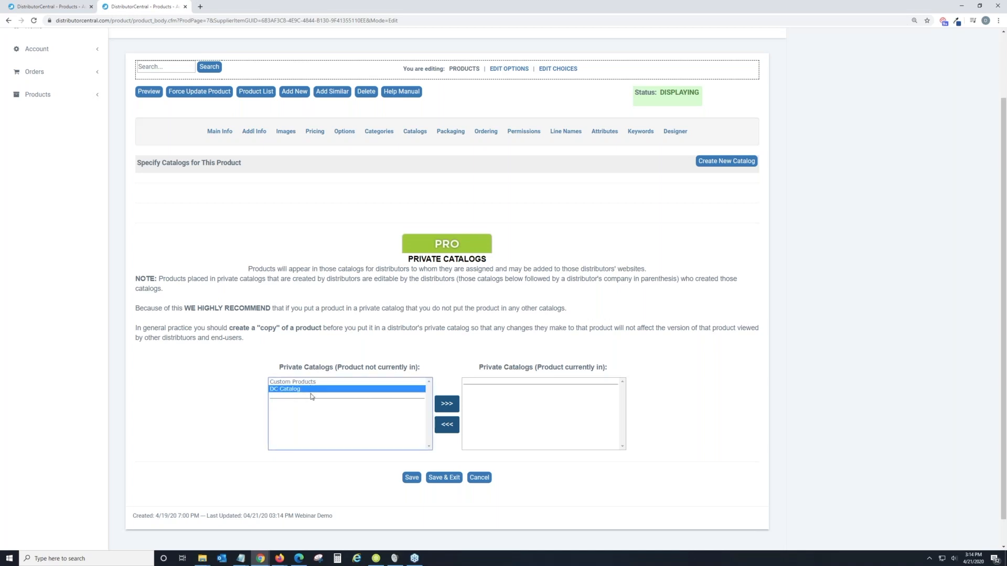
scroll(310, 393, up, 2)
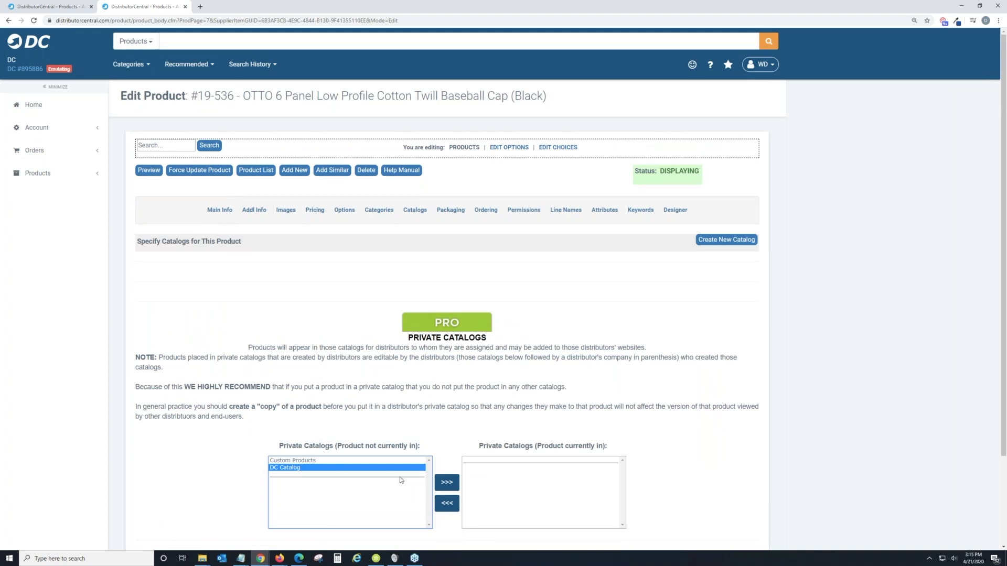
click(356, 461)
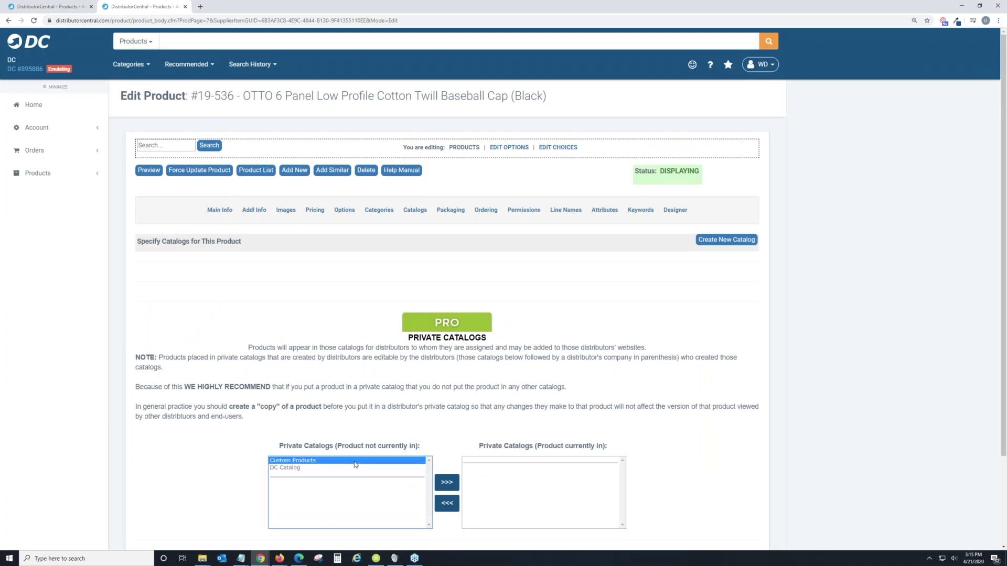
click(447, 483)
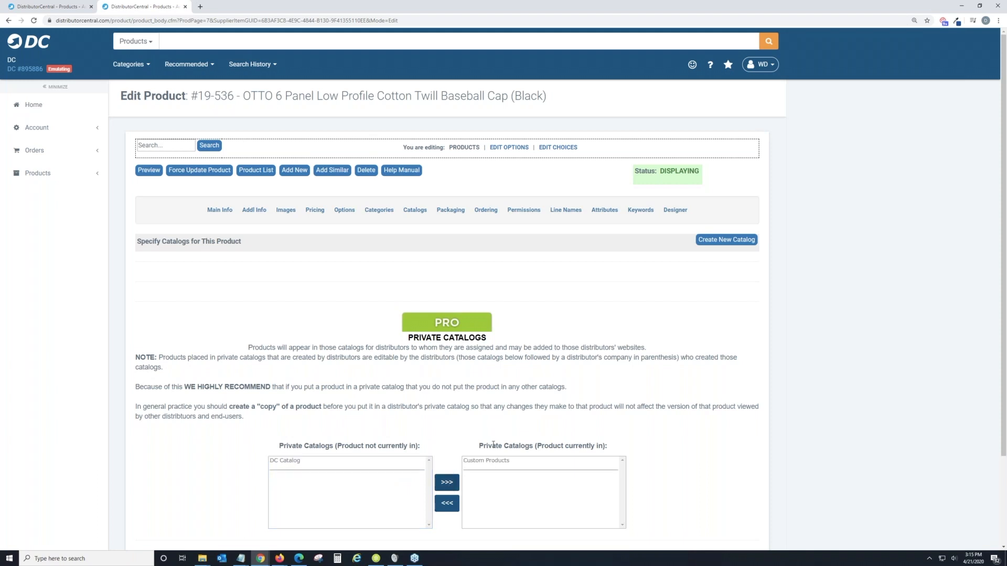
scroll(446, 488, down, 2)
click(412, 478)
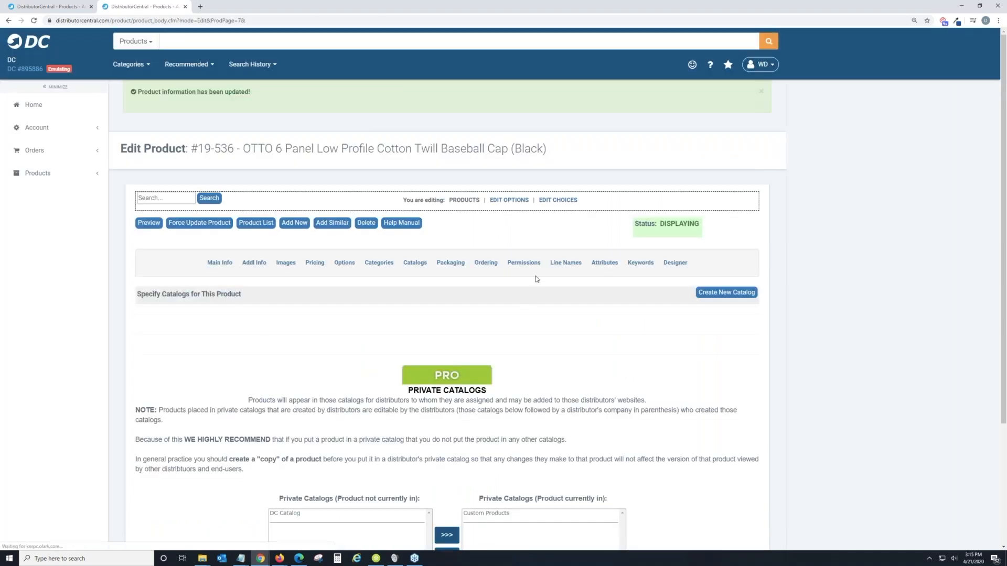
click(565, 264)
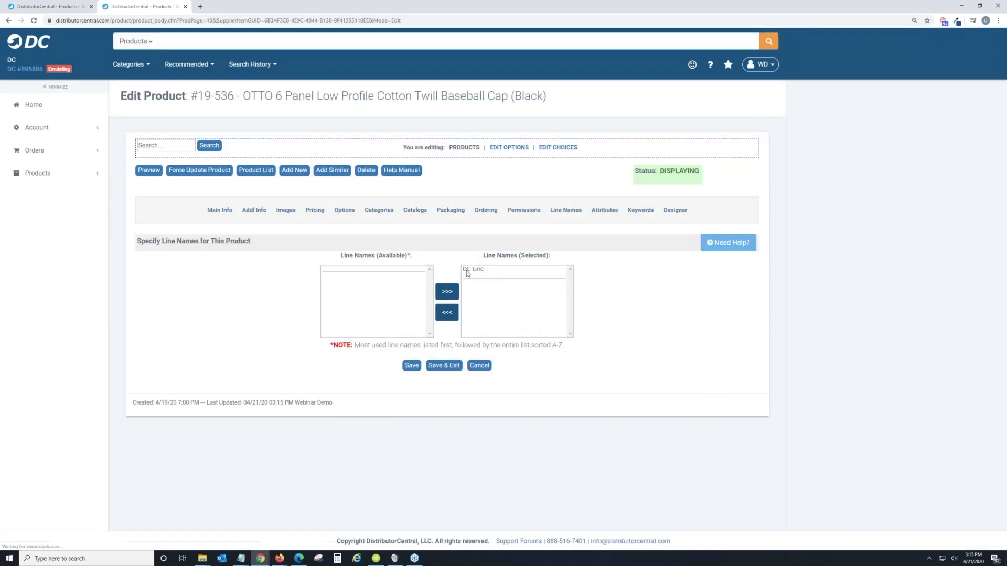
click(412, 365)
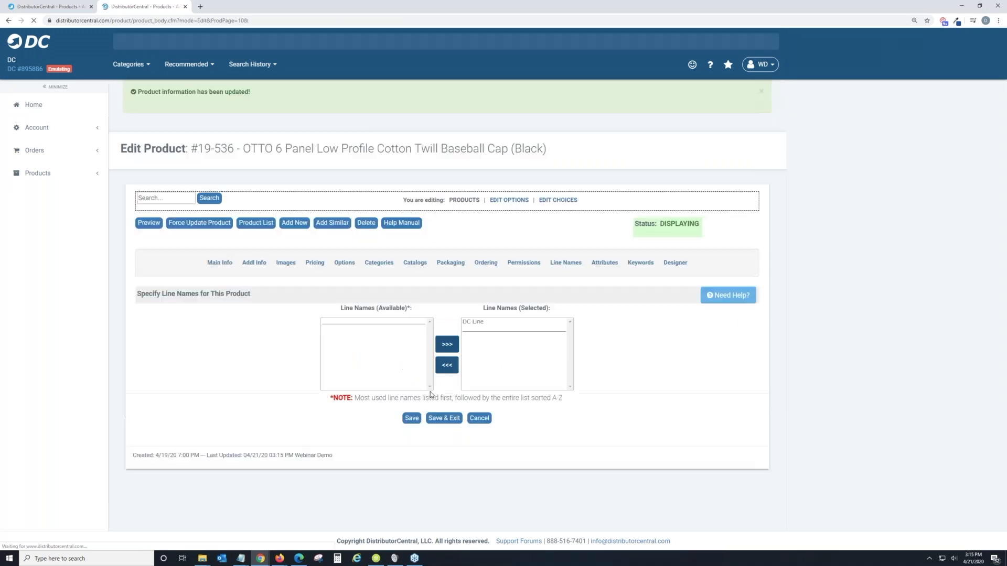
Create a similar product from the black cap with its Style # set to Red, and save it
click(219, 267)
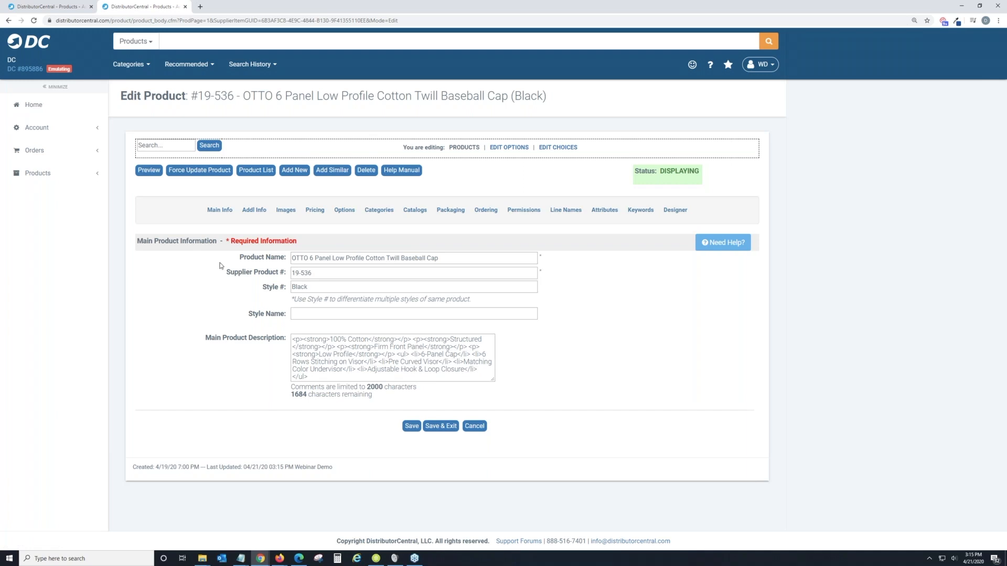
click(332, 170)
click(316, 270)
key(BackSpace)
key(BackSpace)
key(BackSpace)
key(BackSpace)
key(BackSpace)
text(Red)
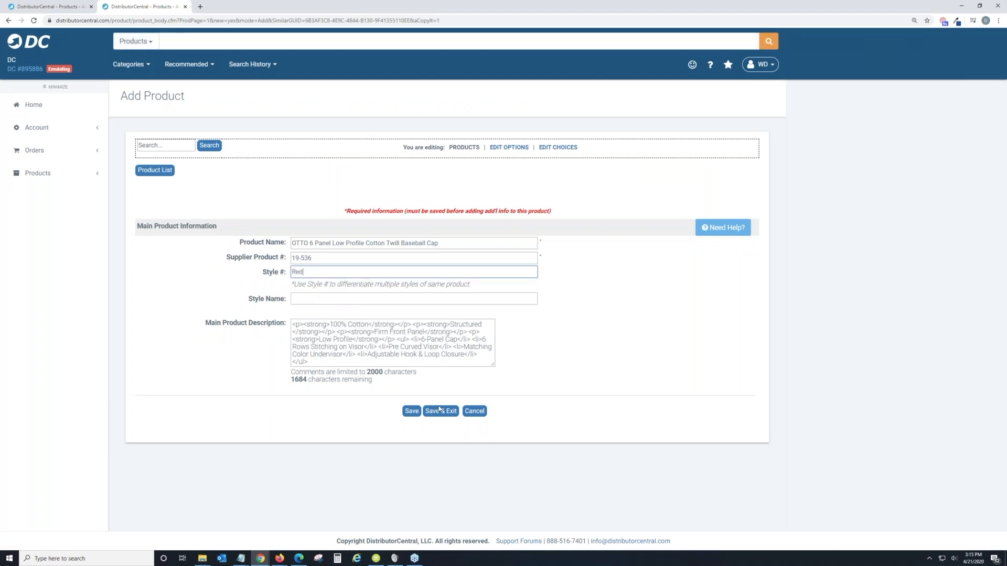
click(412, 411)
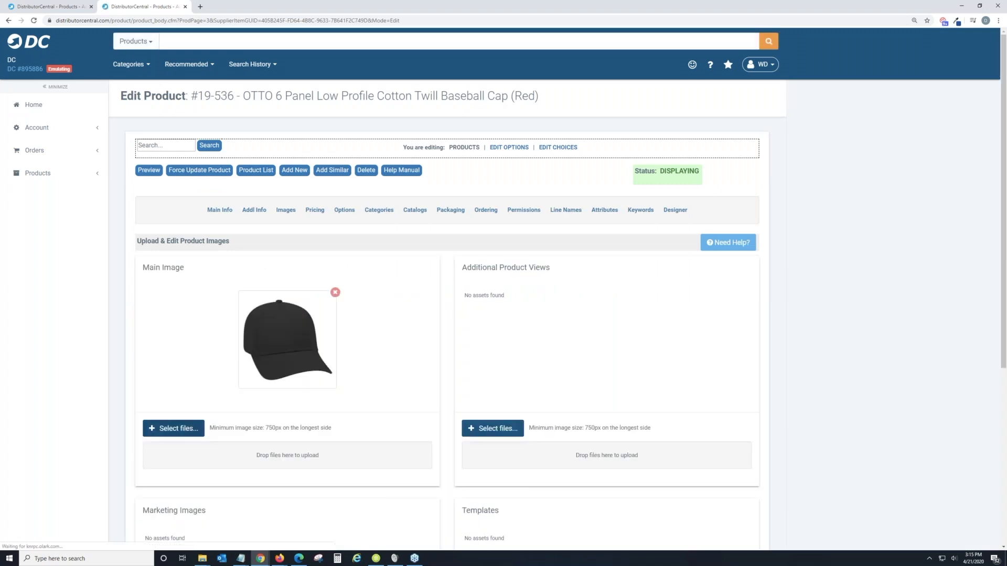
Upload 19-536-Red from the Custom Products folder as the red cap's main image
click(173, 428)
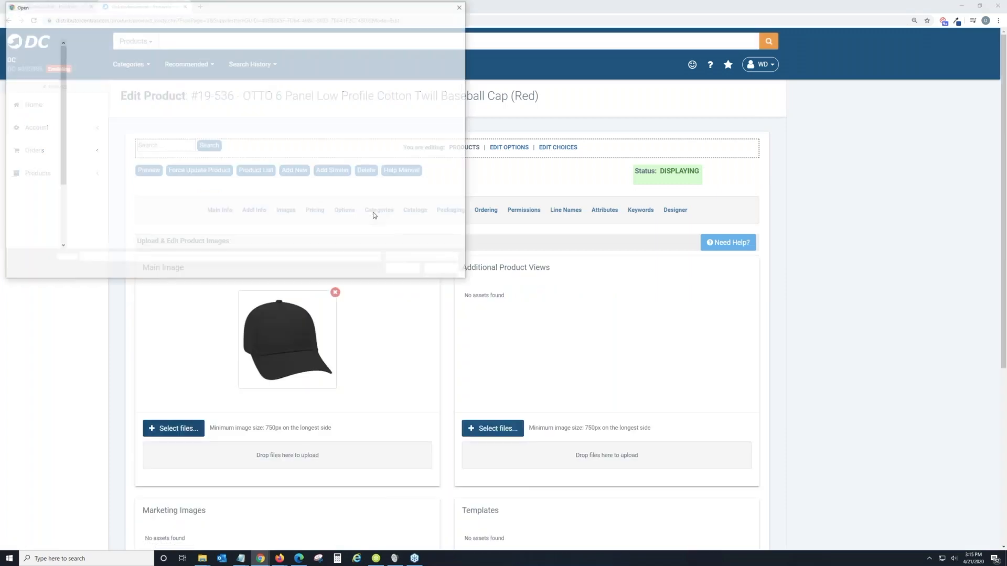
click(180, 62)
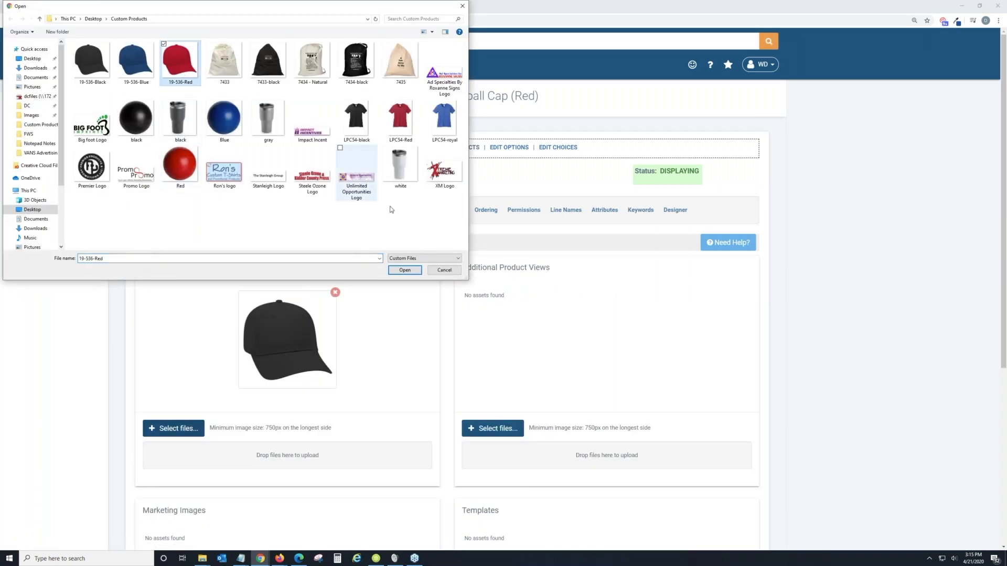
click(406, 271)
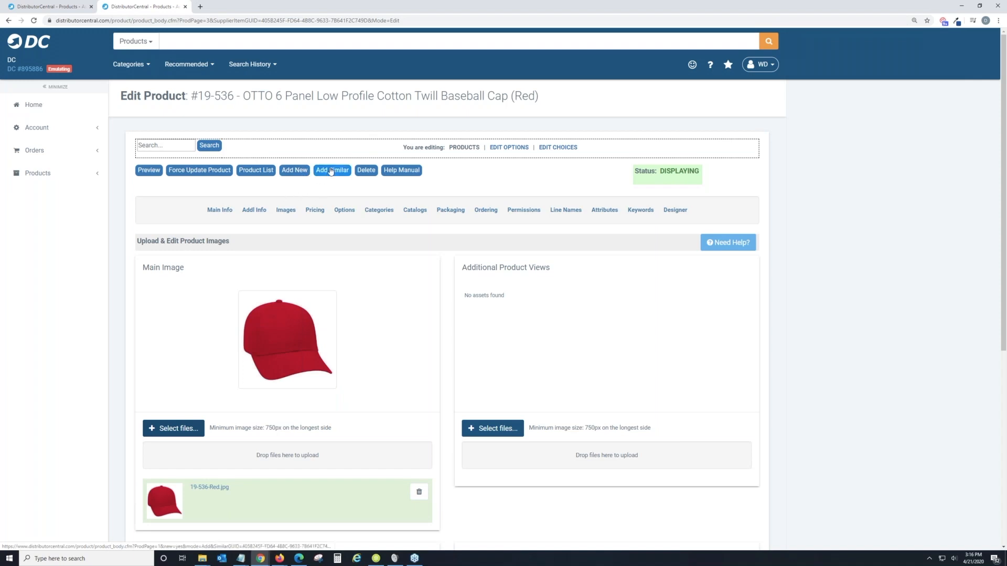
Create a similar product from the red cap with its Style # set to Blue, and save it
click(219, 210)
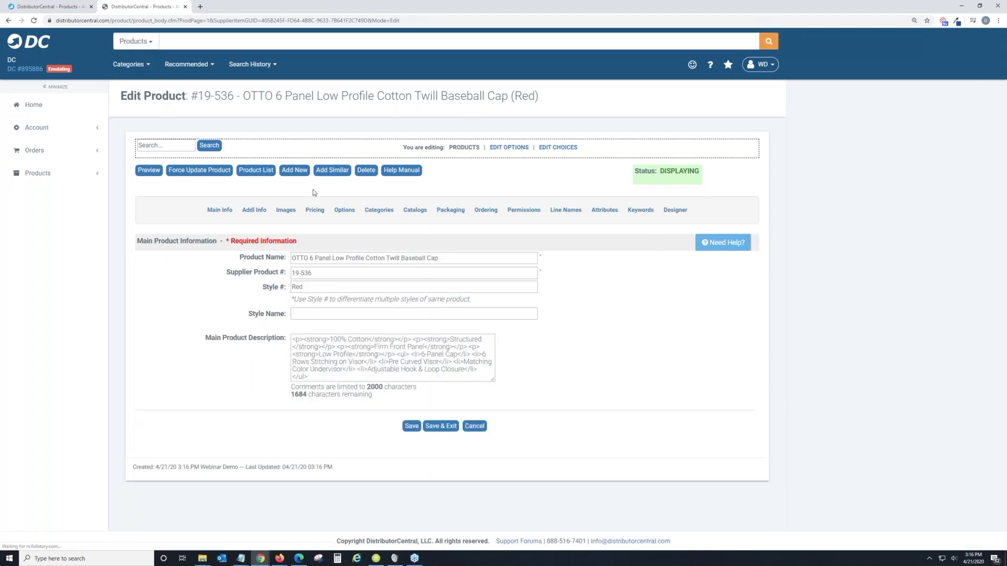
click(332, 170)
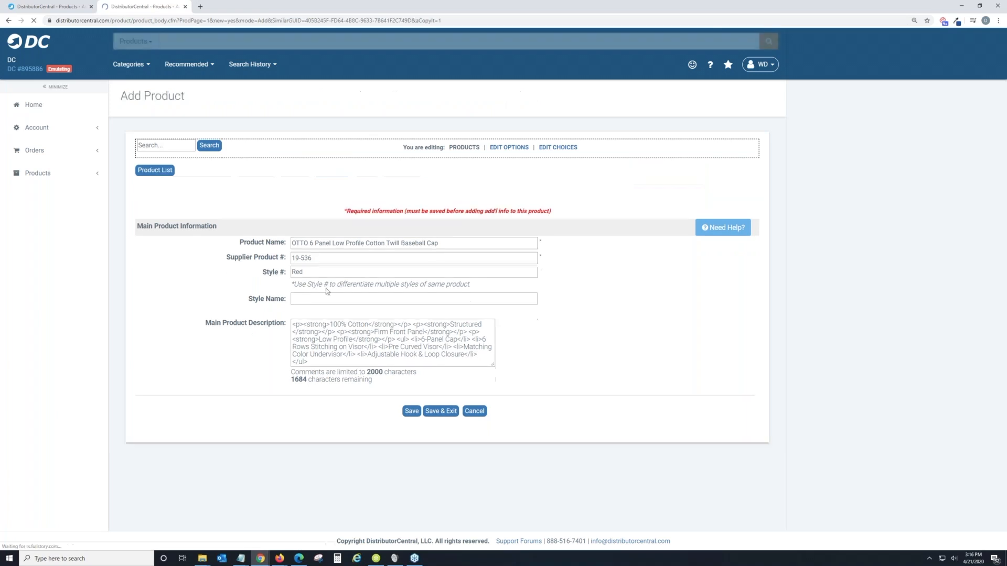
click(321, 273)
key(BackSpace)
key(BackSpace)
key(BackSpace)
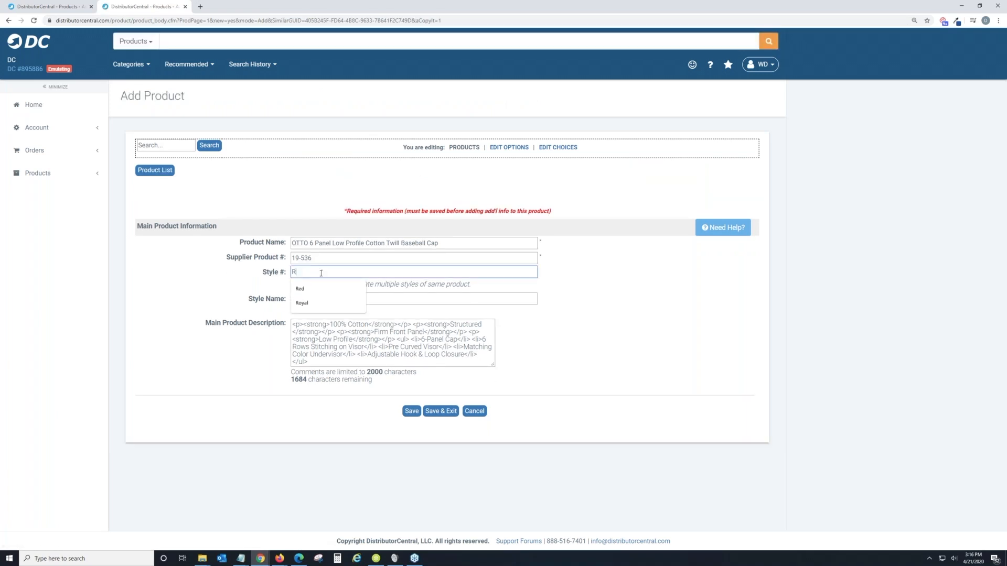
text(Blue)
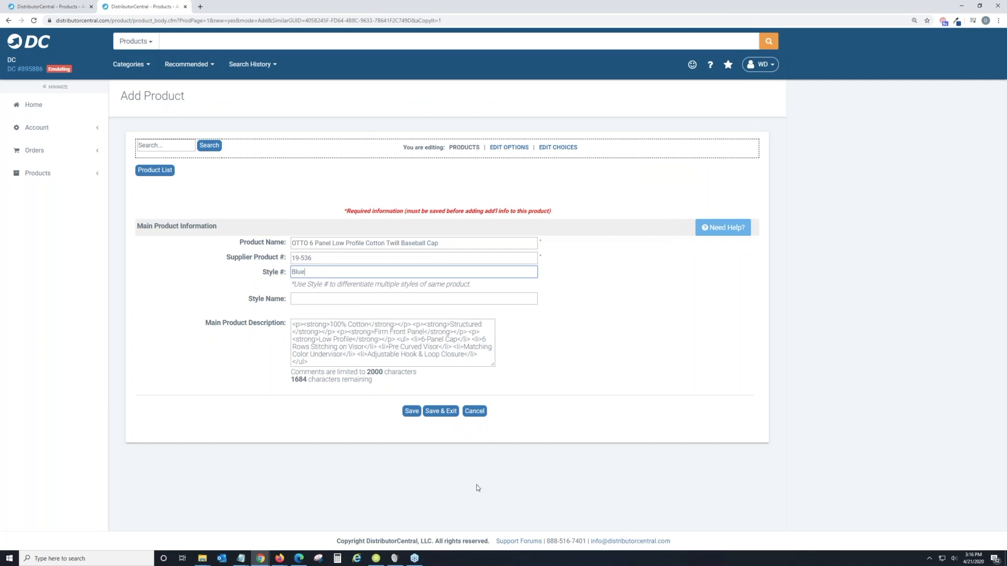
click(412, 411)
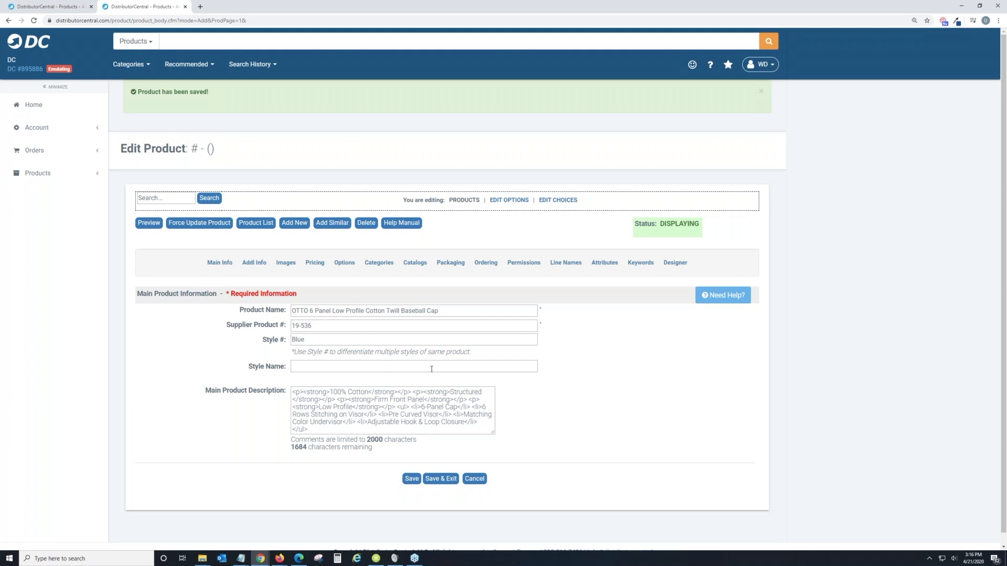
Open the black cap from the product list and check its private catalog assignment
click(39, 112)
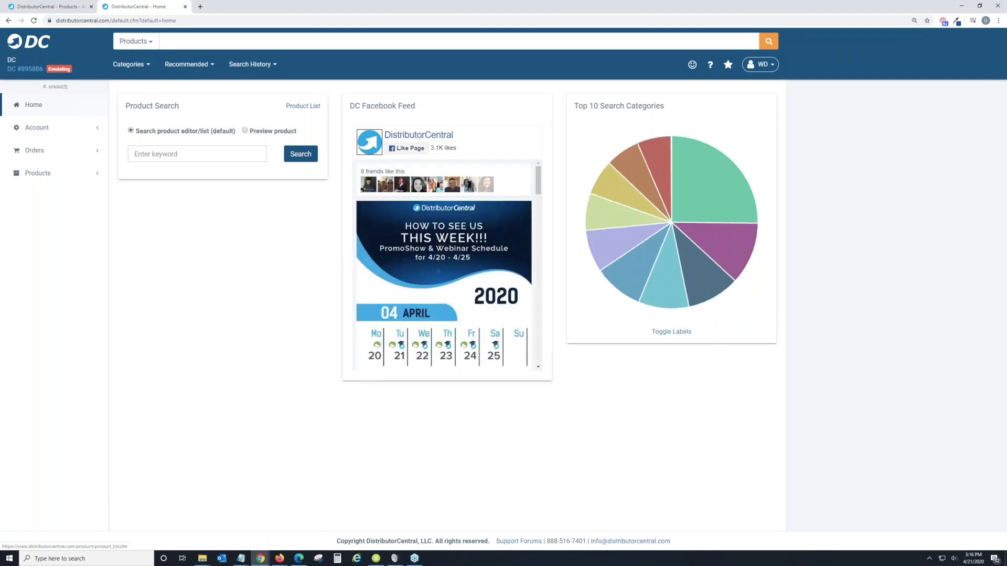
click(87, 174)
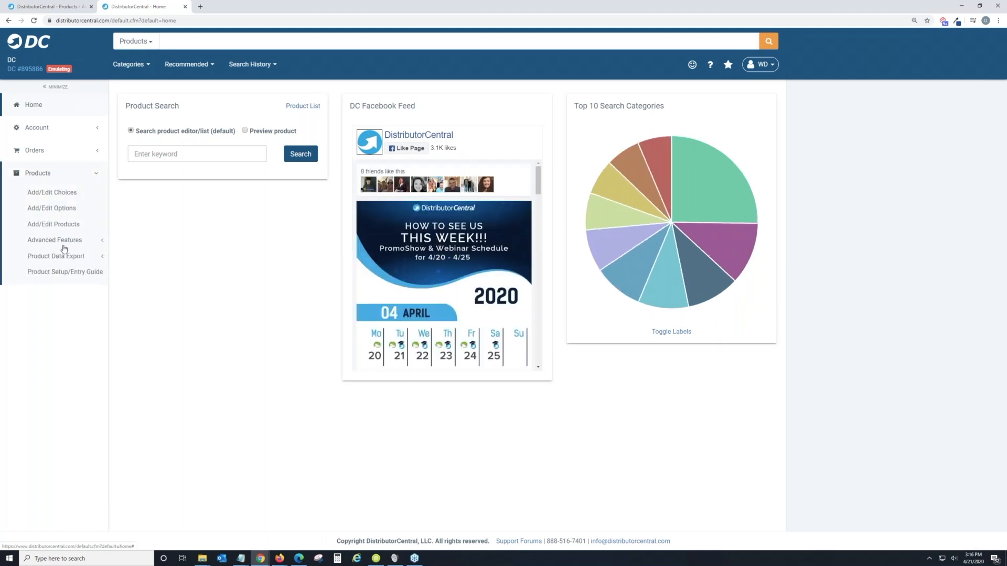
click(304, 106)
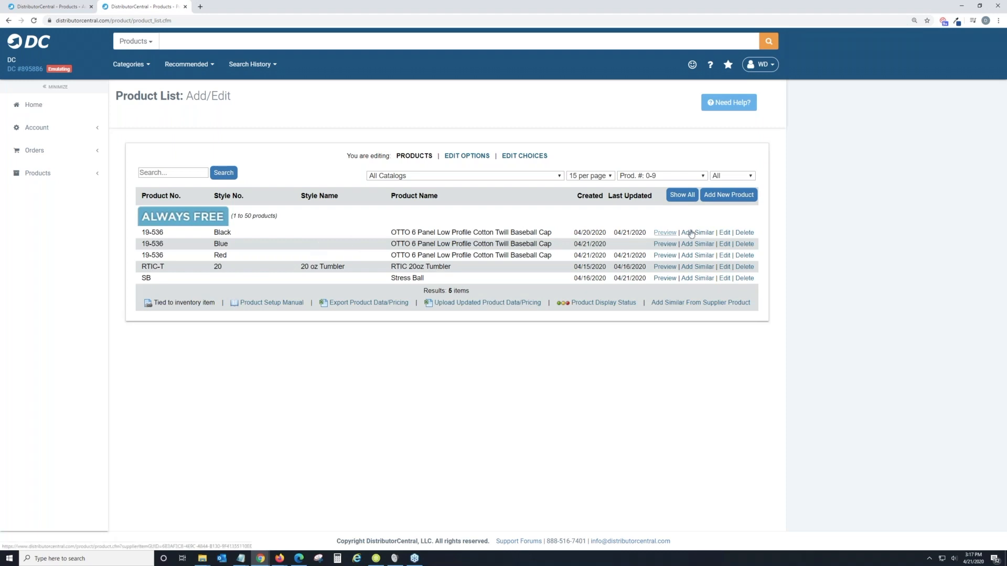
click(724, 233)
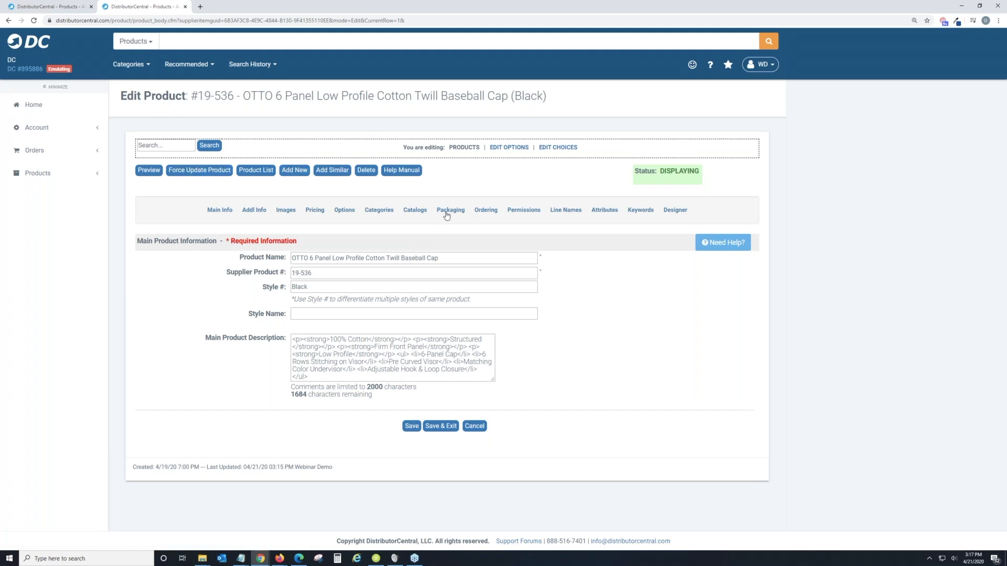
click(412, 212)
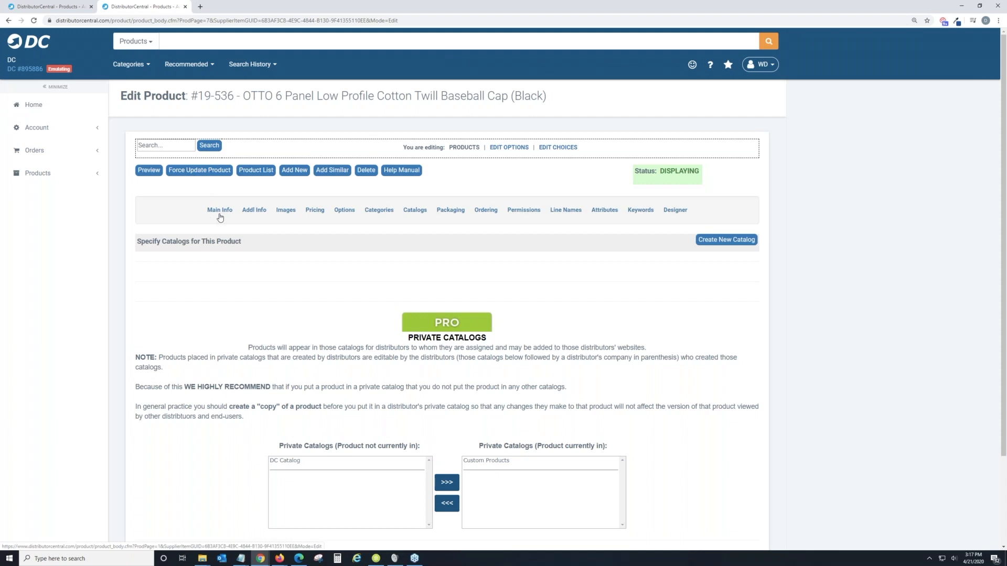
Return to the product list, open the blue cap and check its private catalog assignment
click(258, 171)
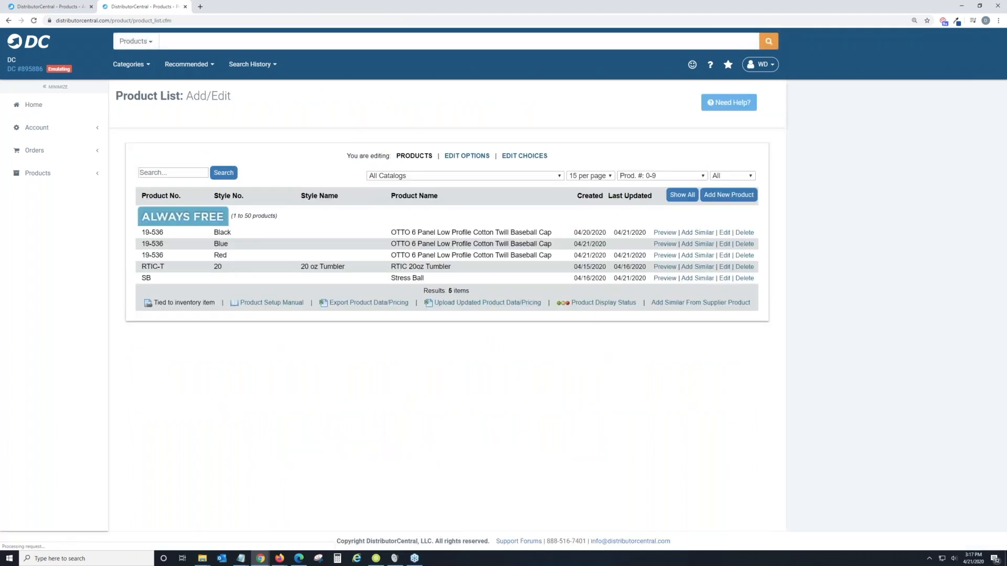
click(726, 245)
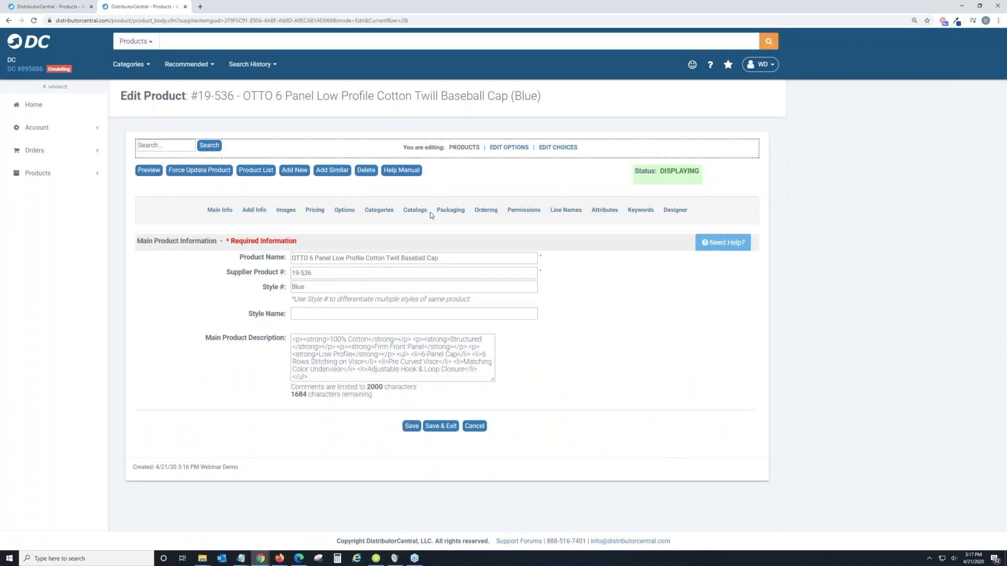
click(419, 211)
click(501, 461)
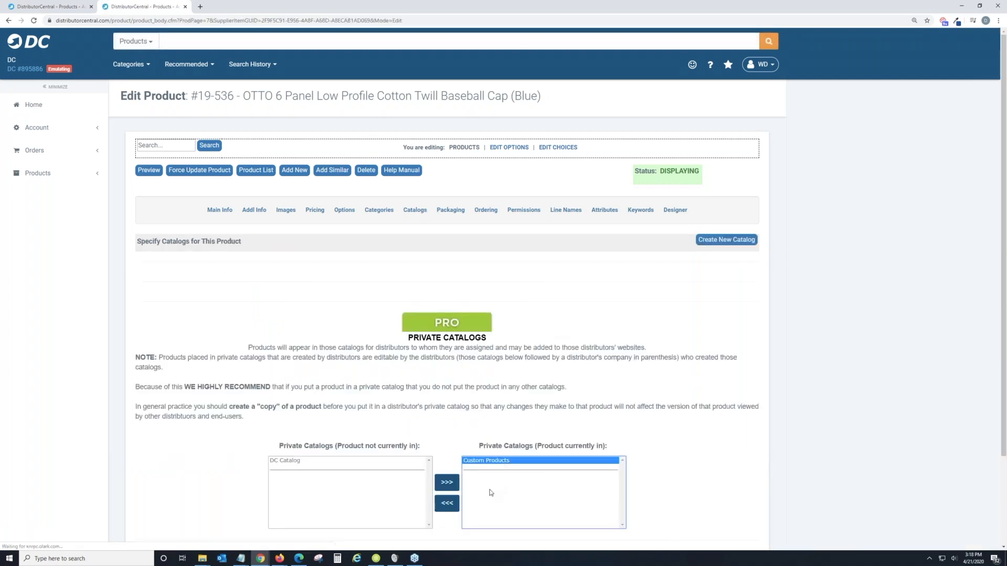
Move the blue cap out of the Custom Products private catalog and into DC Catalog, and save the product
click(447, 504)
click(337, 461)
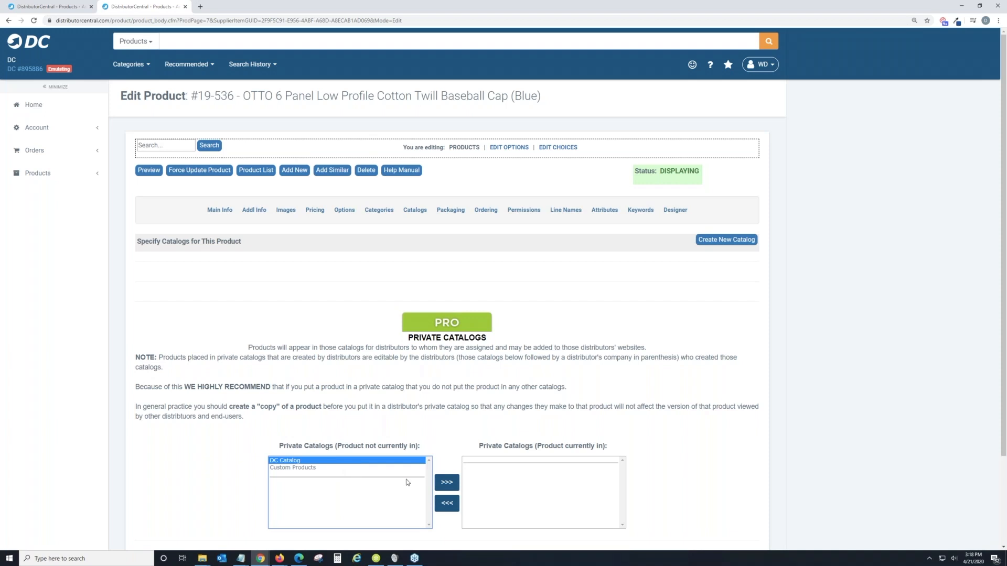
click(446, 482)
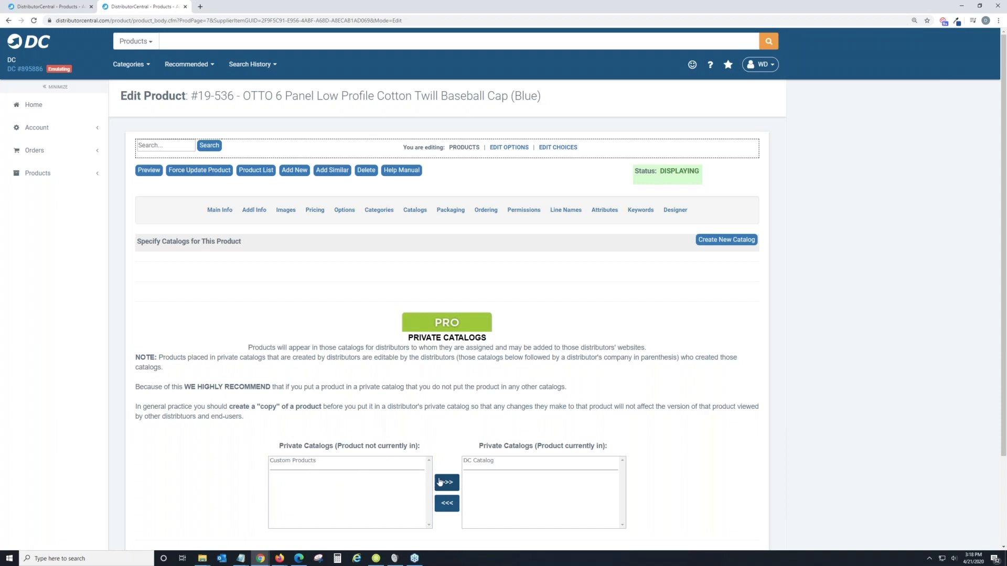
scroll(506, 273, down, 1)
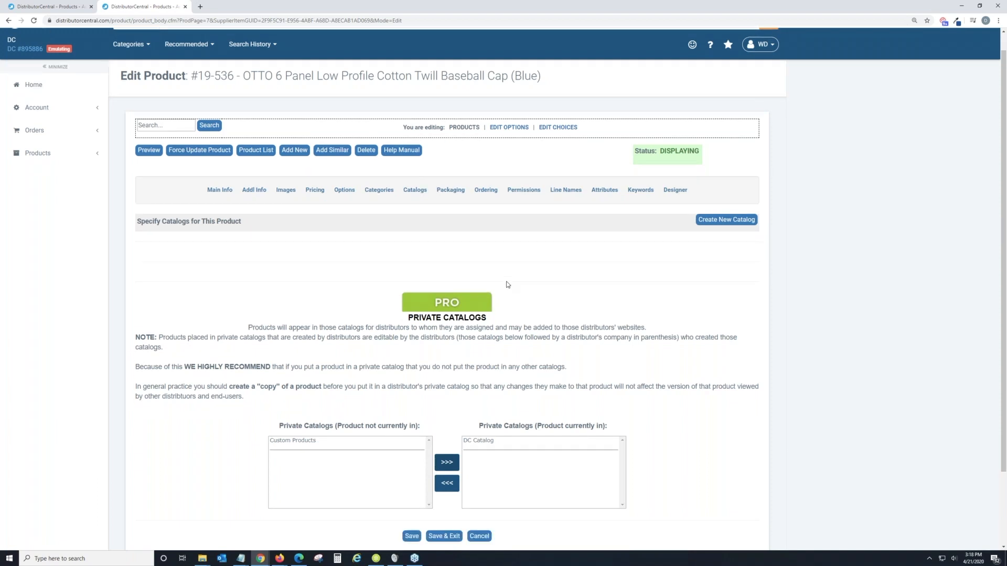
click(408, 519)
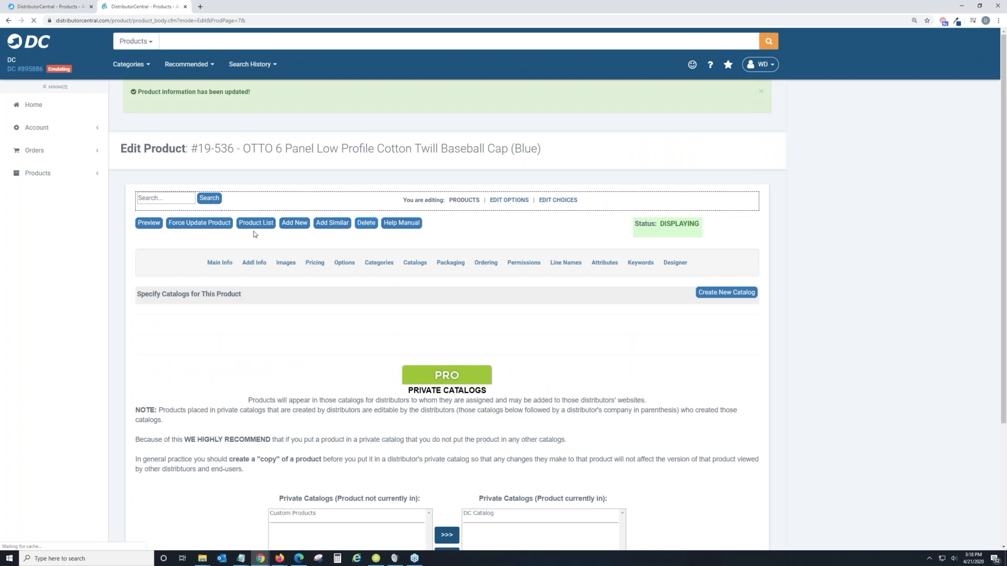
Open the red cap from the product list, add it to the DC Catalog private catalog, save it and return to the list
click(255, 223)
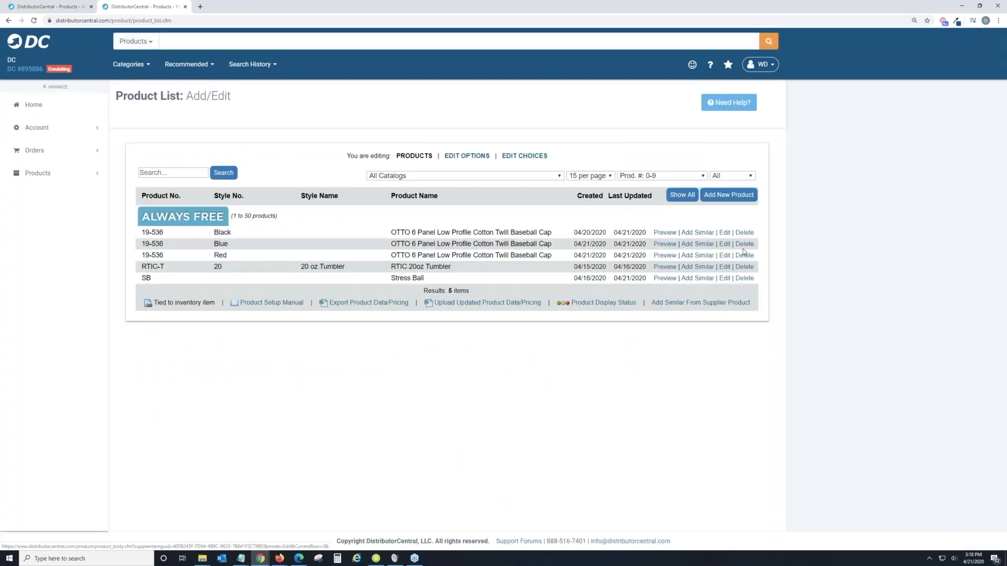
click(725, 256)
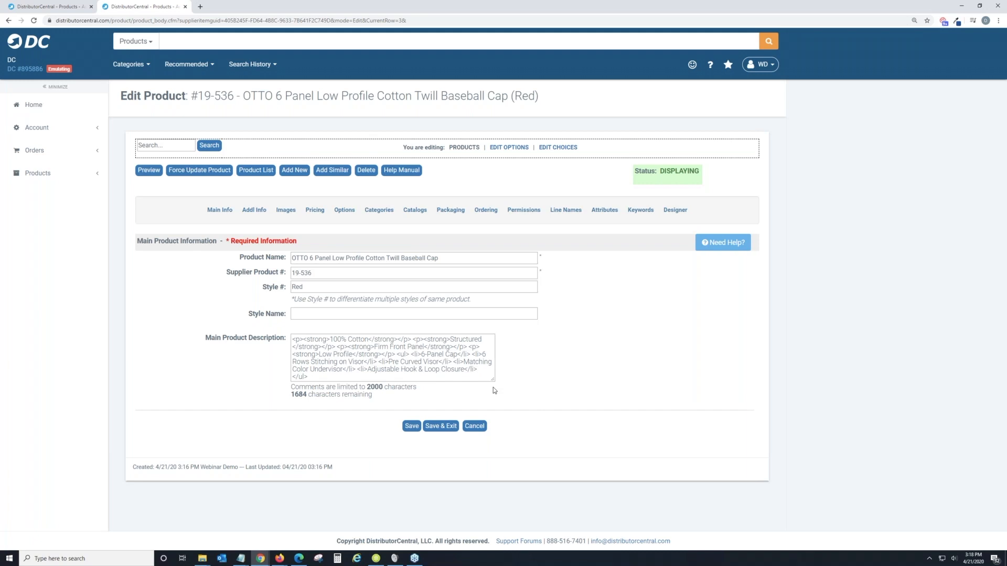
click(418, 212)
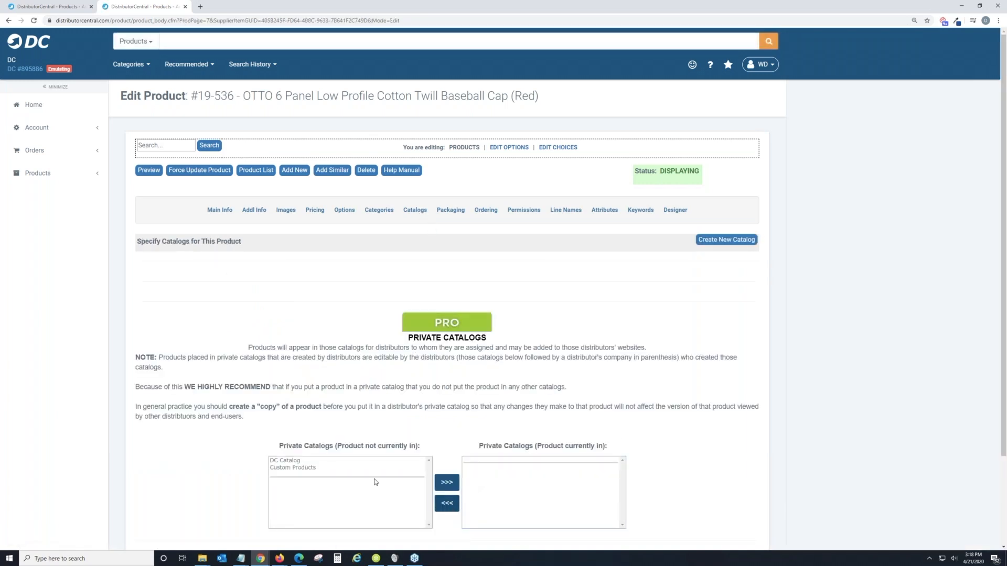
click(354, 461)
click(435, 482)
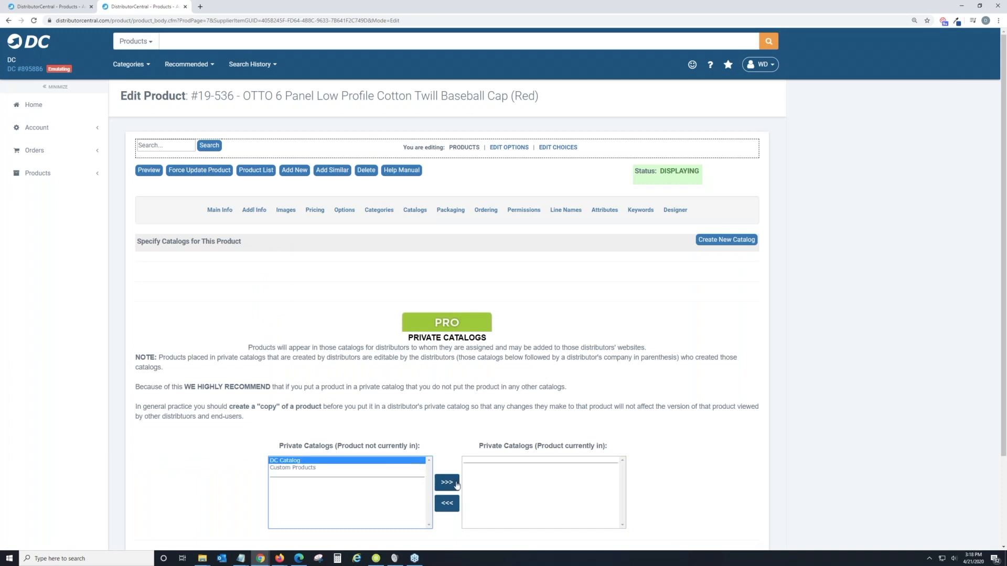
scroll(419, 466, down, 2)
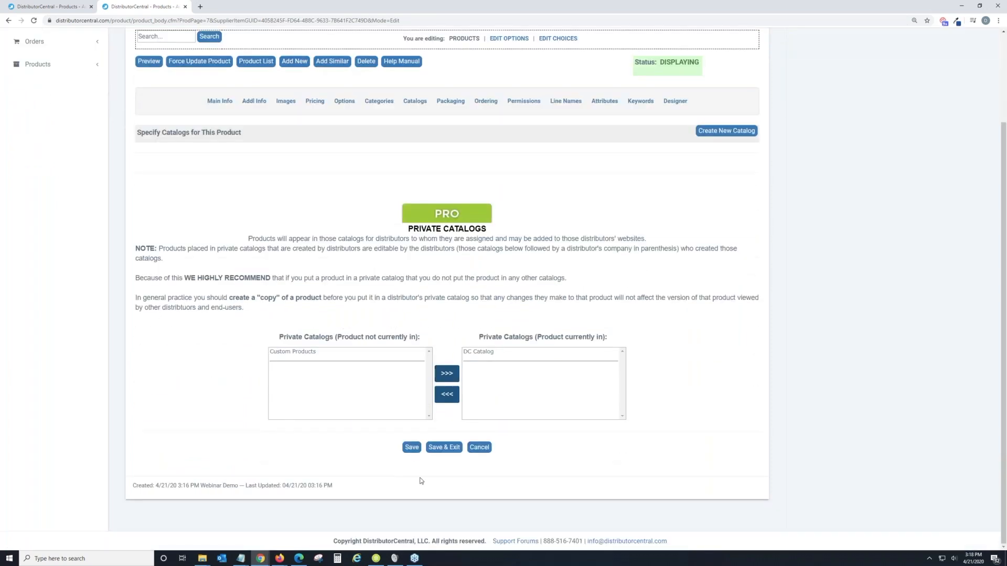
click(412, 447)
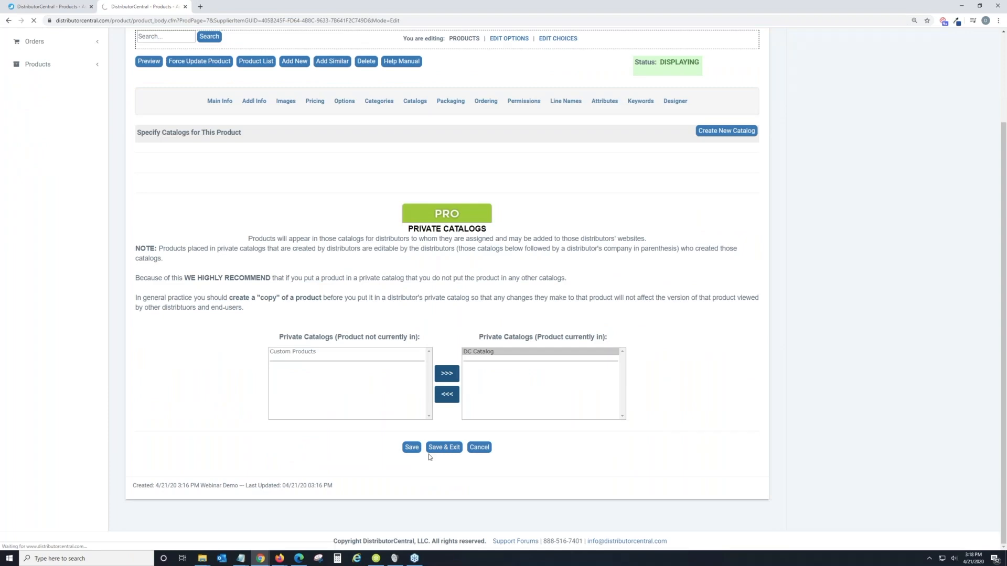
scroll(480, 213, down, 2)
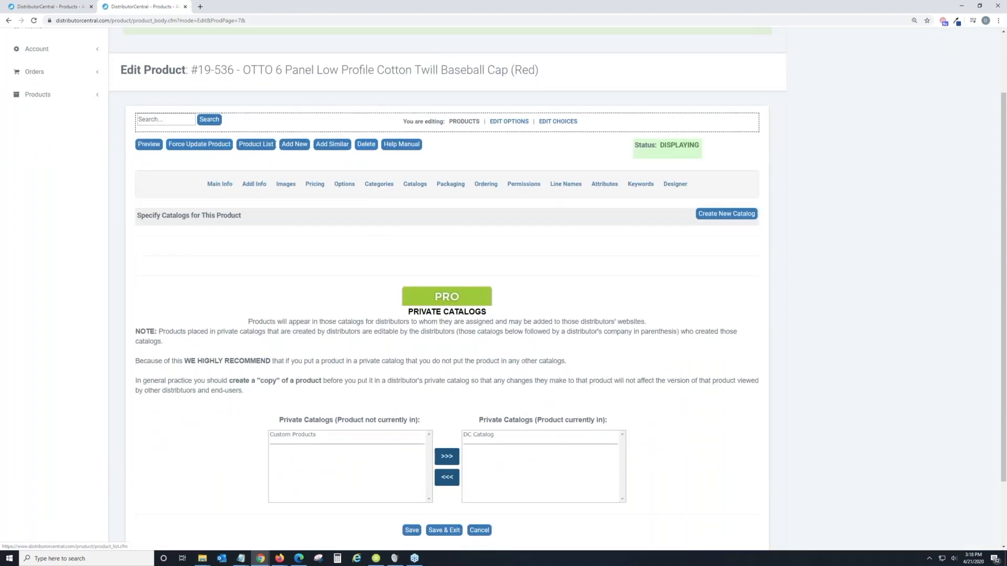
click(263, 152)
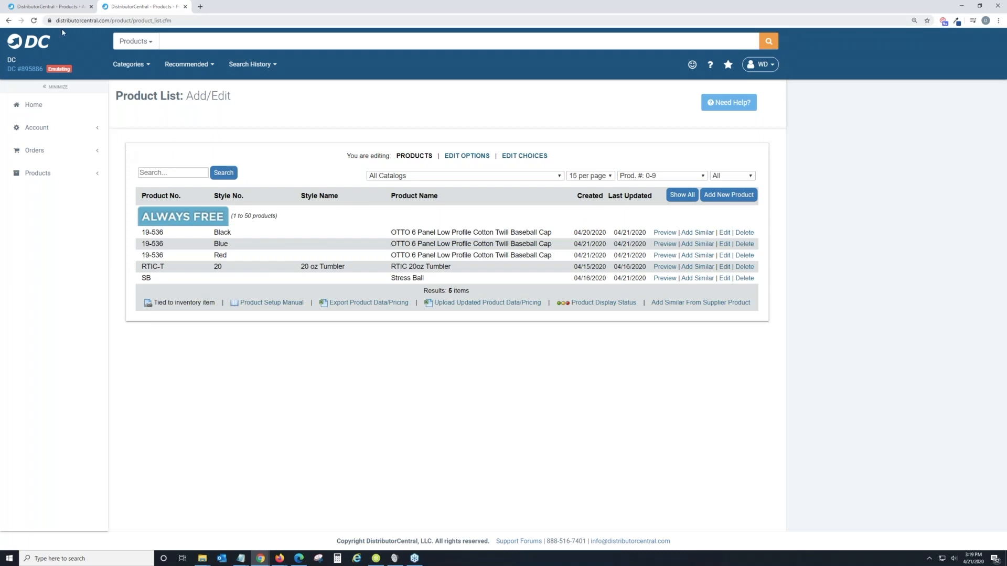
Open the list of product catalogs and review the existing Custom Products and DC Catalog entries
click(60, 180)
click(56, 240)
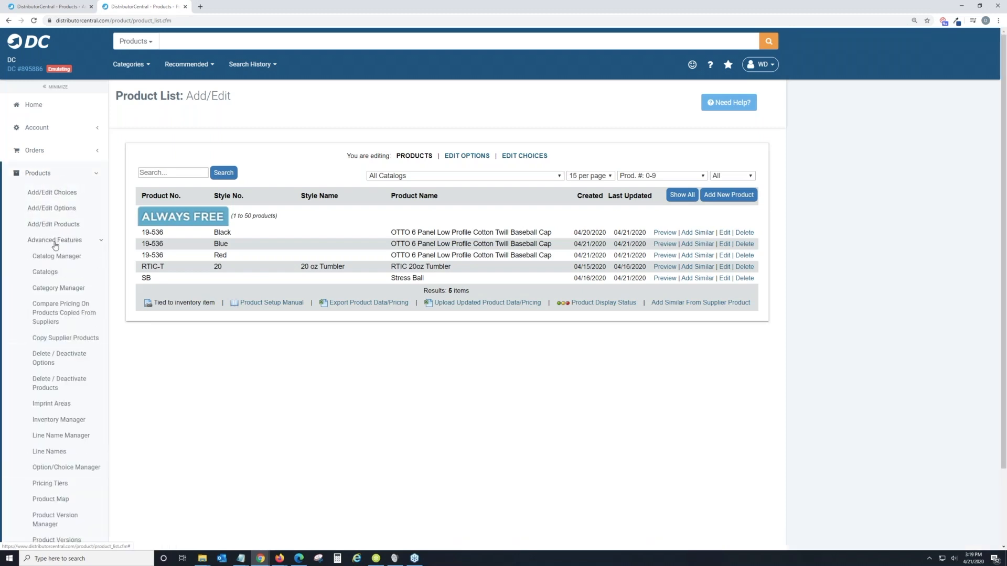
click(54, 272)
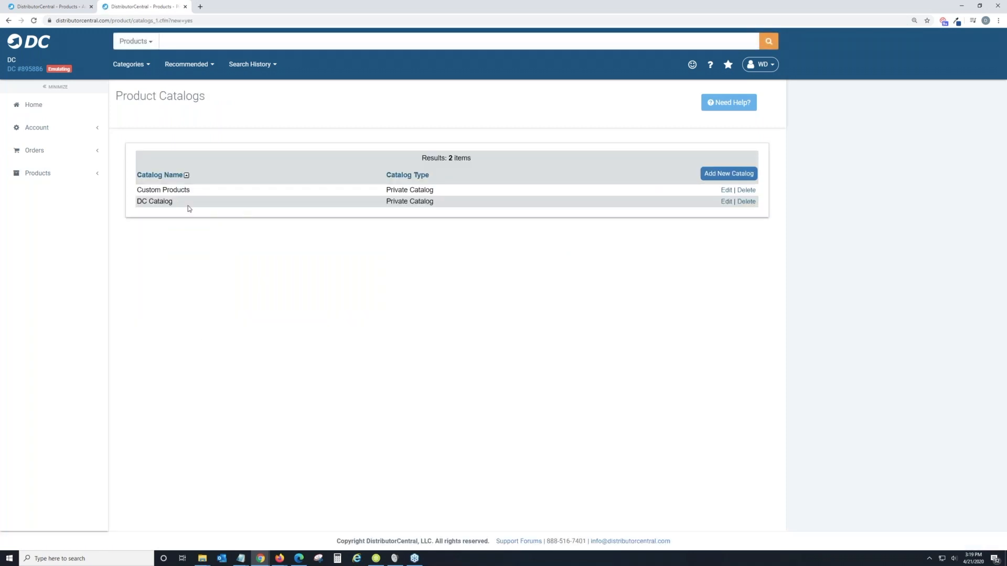
drag(191, 190, 136, 197)
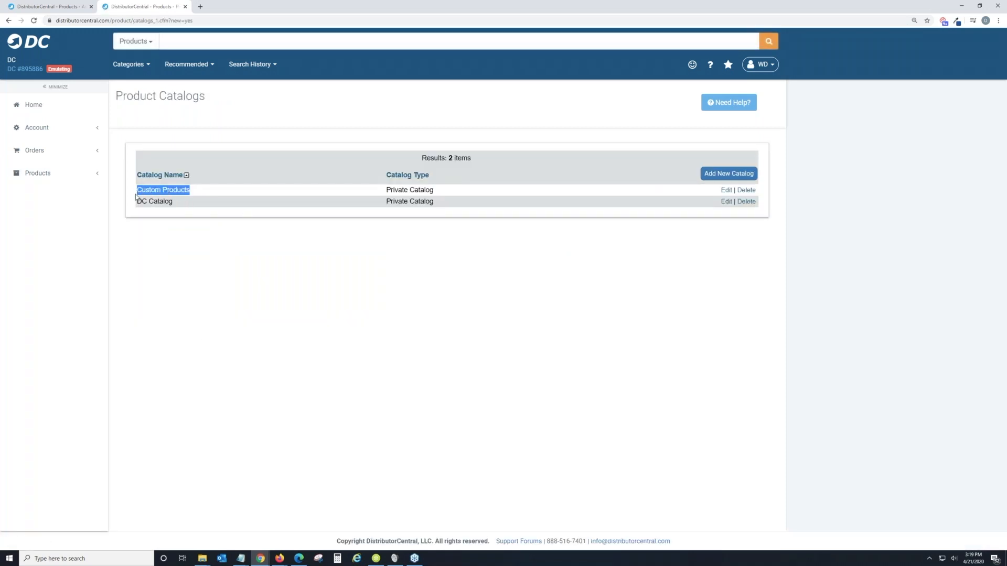
drag(227, 202, 154, 206)
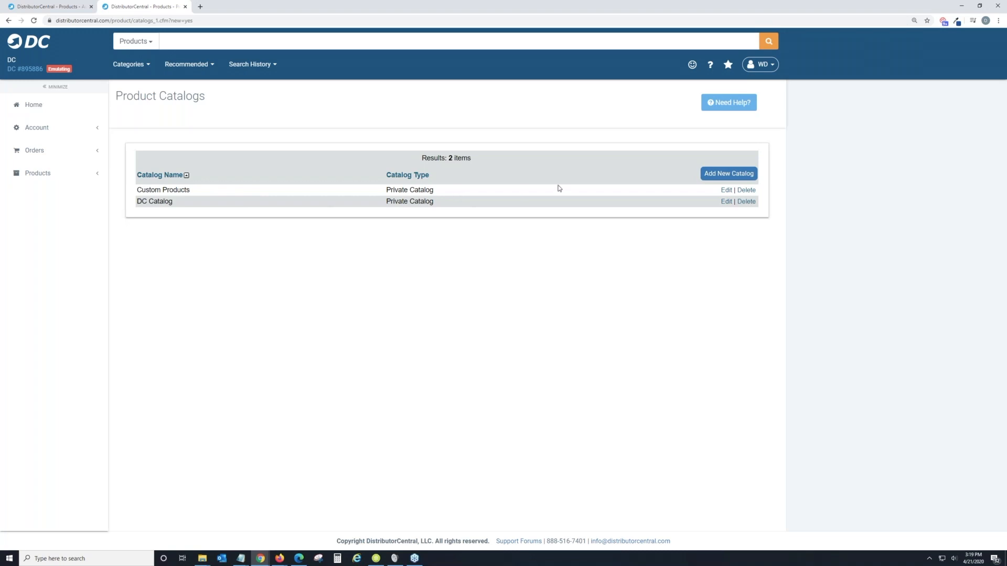
Add a new private catalog named Apparel with the product version left at Any, and save it
click(728, 178)
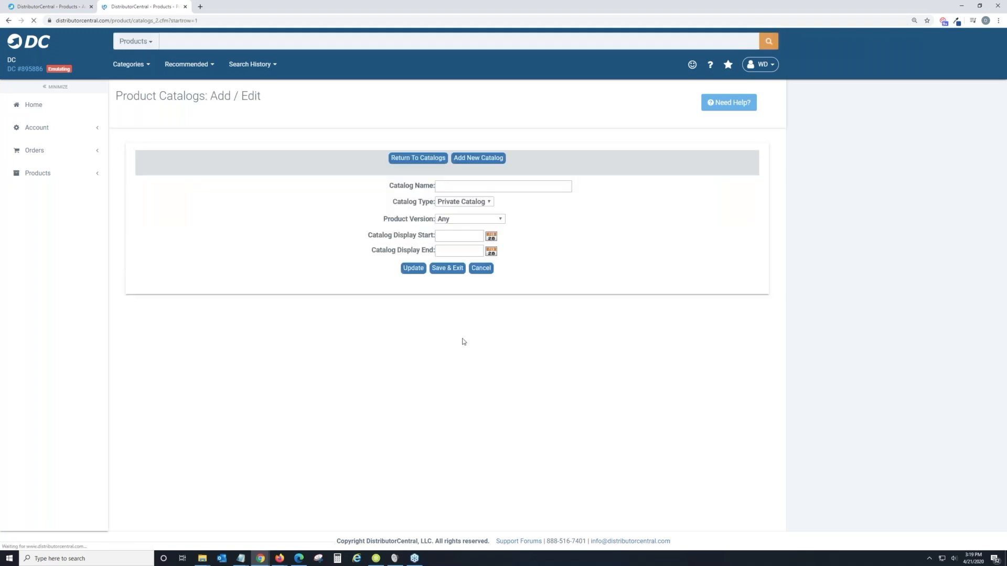
click(490, 188)
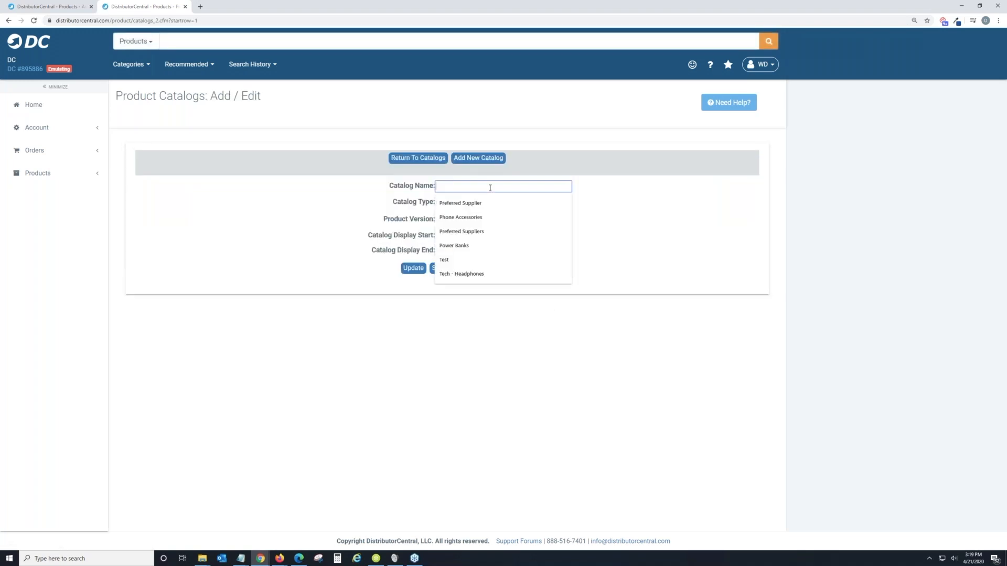
text(Apparel)
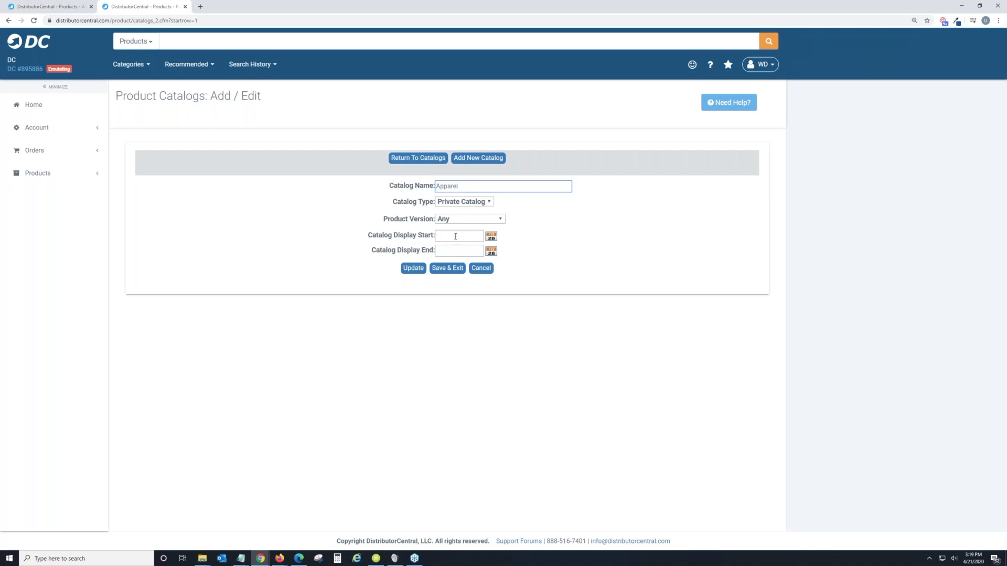
click(414, 269)
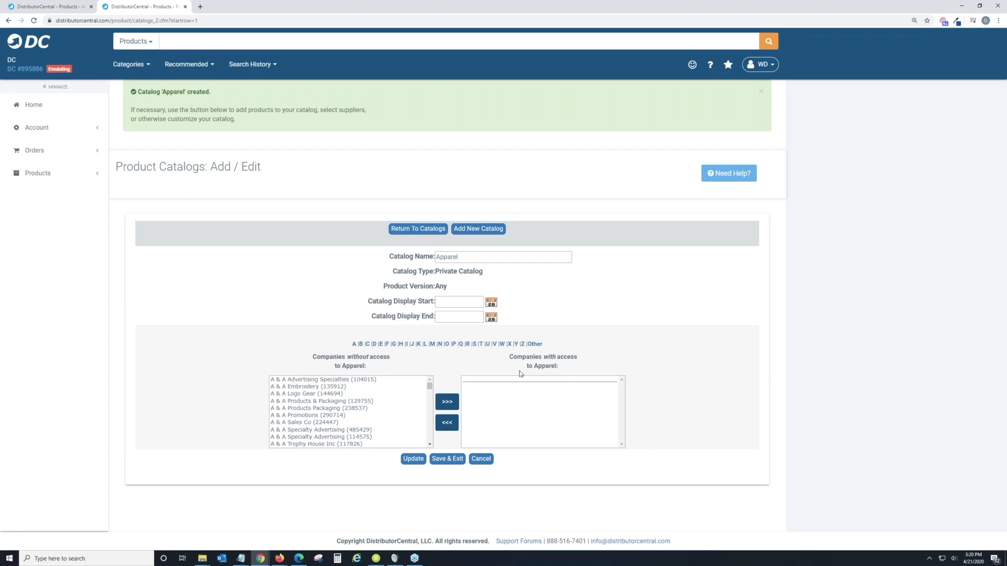
Give the company DC Webinar Demo access to the Apparel catalog, save it and return to the catalog list
click(374, 345)
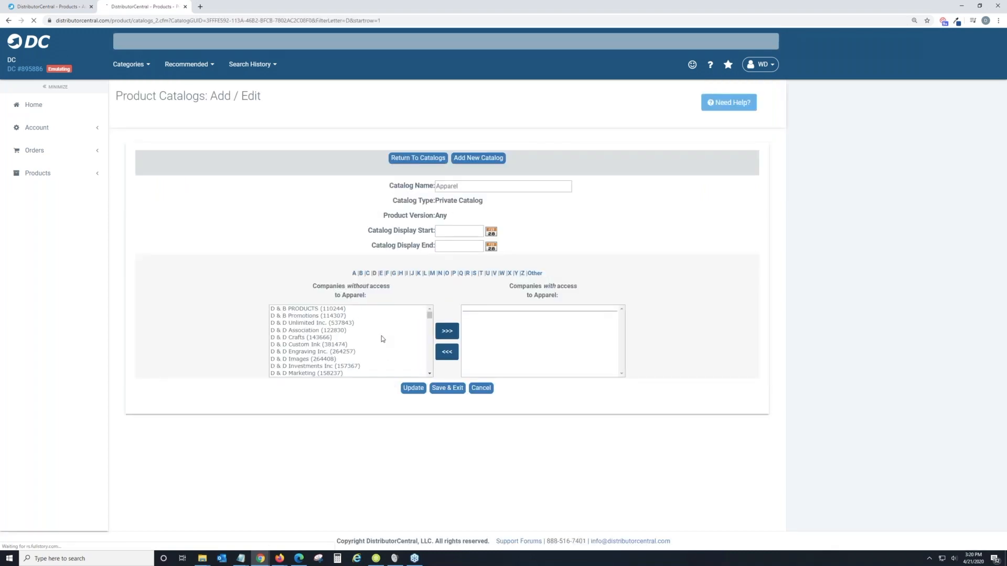
click(381, 336)
text(dc w)
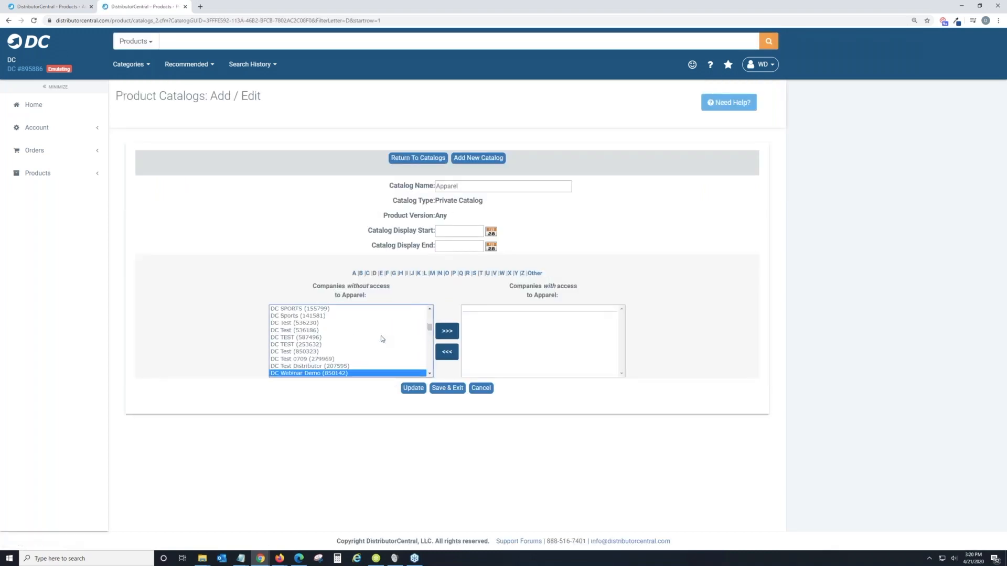
click(447, 332)
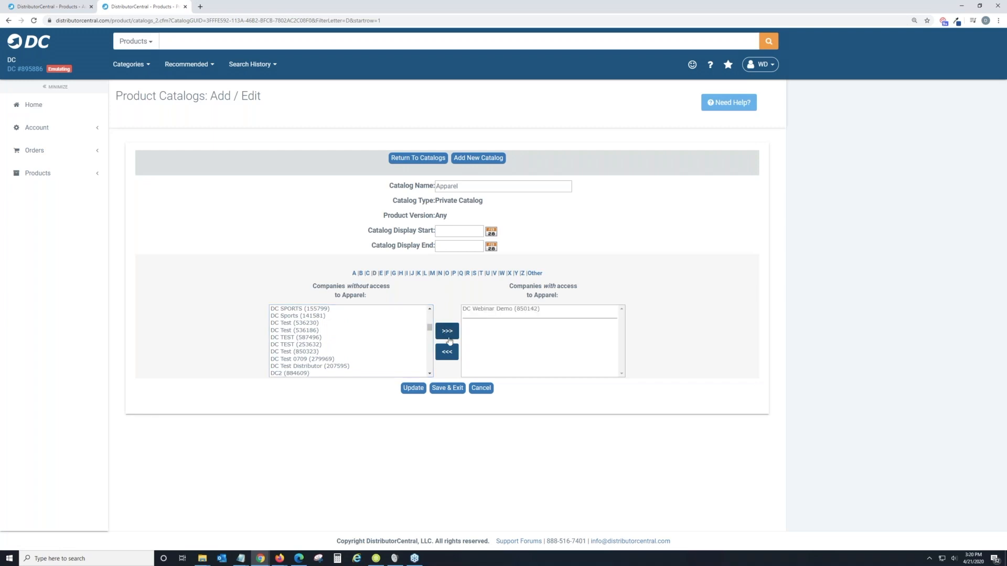
click(417, 394)
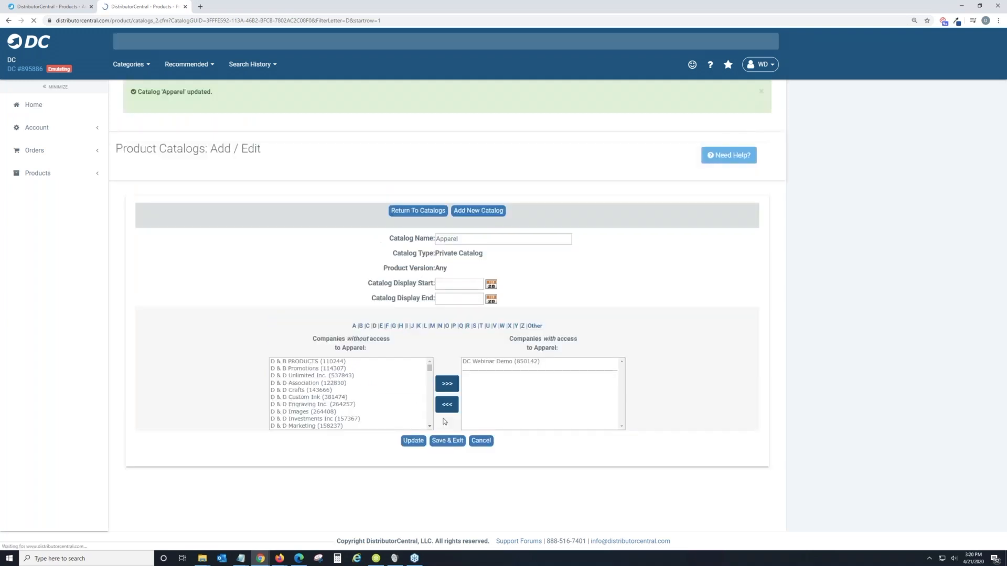
click(449, 440)
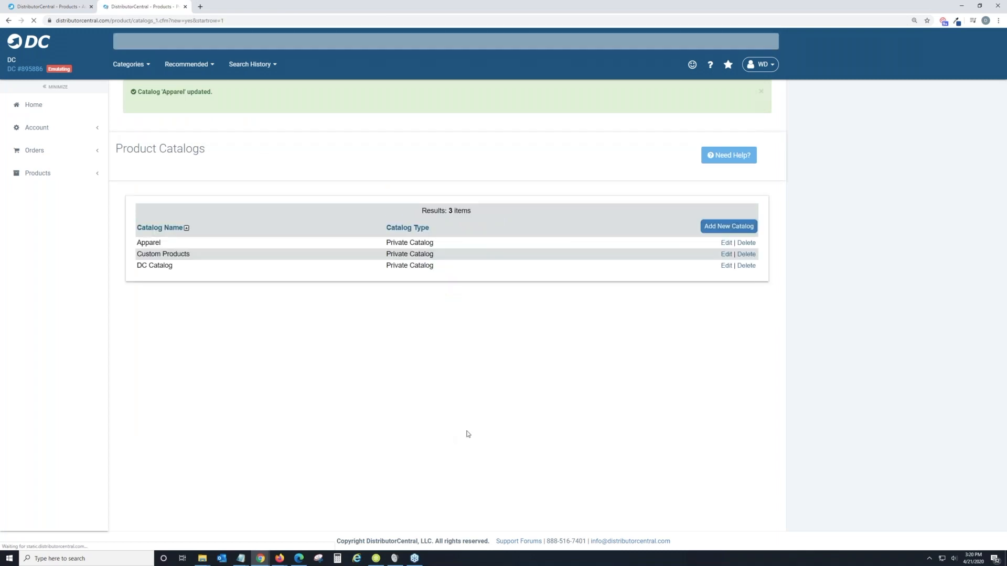
Open the black cap from the product list and check which private catalogs are available for it
click(37, 106)
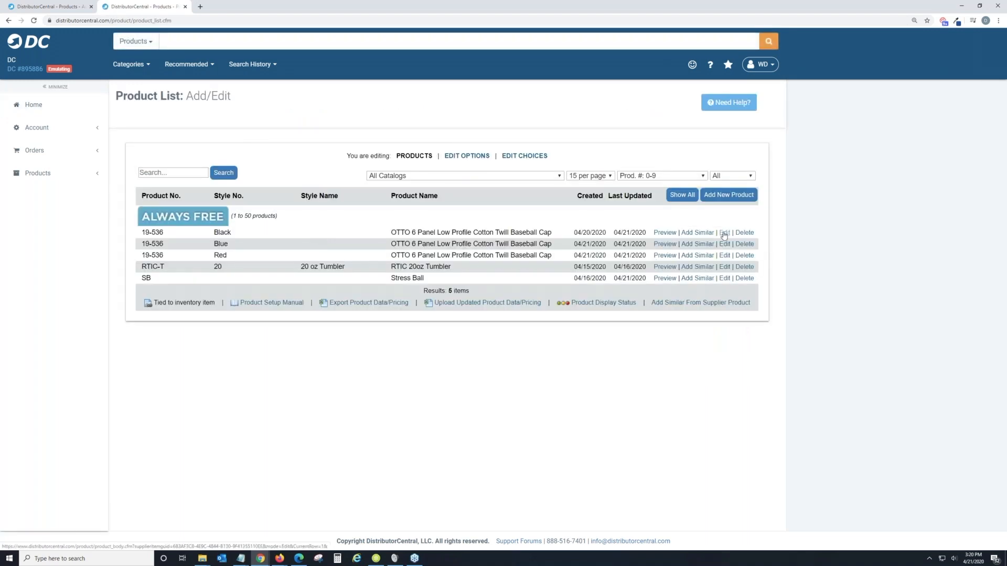
click(724, 234)
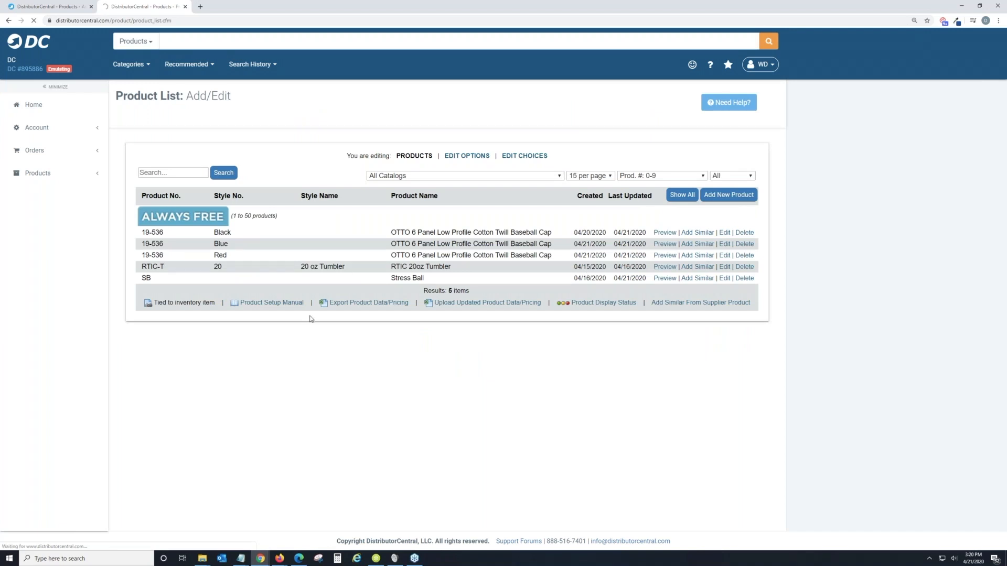
click(726, 233)
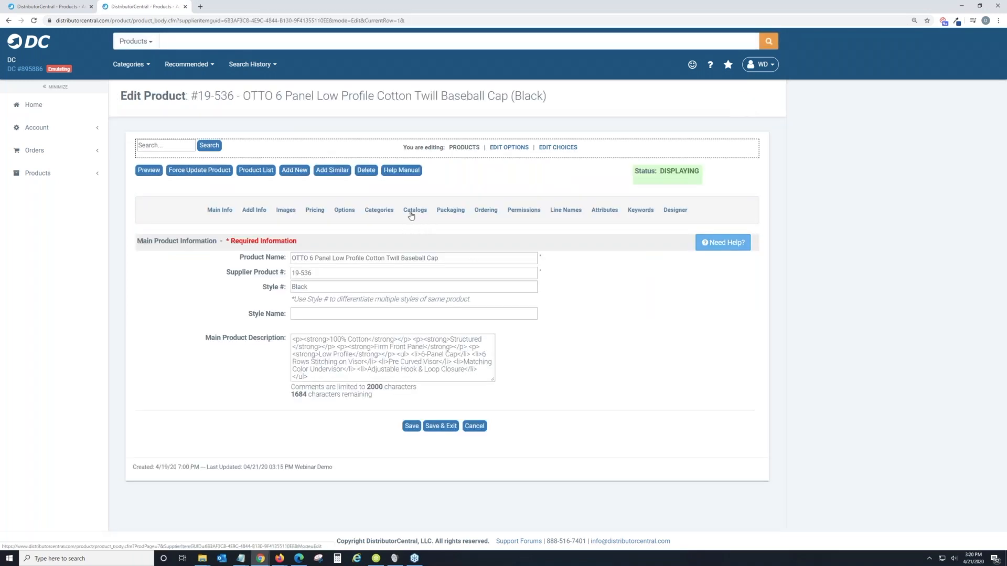
click(412, 210)
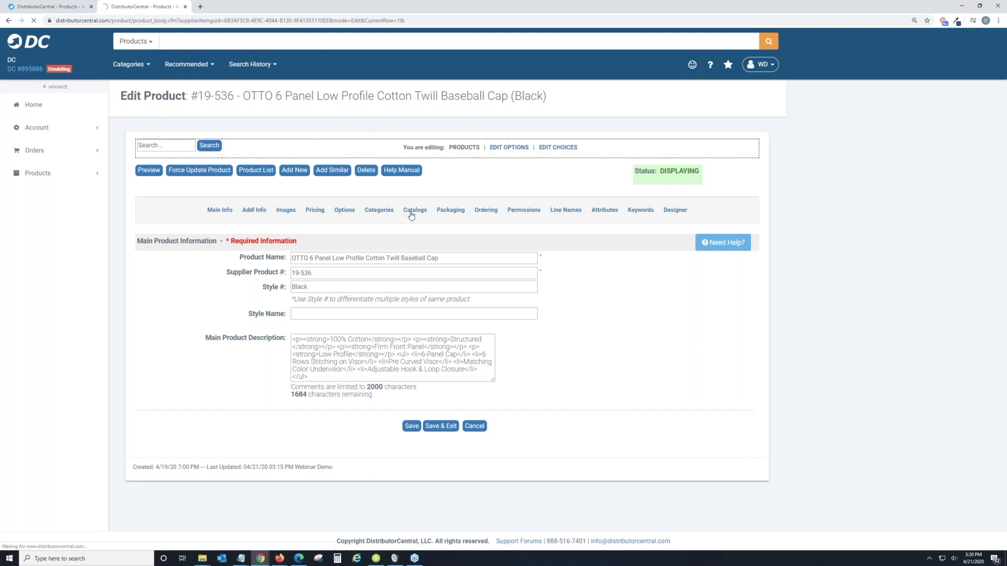
scroll(447, 277, down, 1)
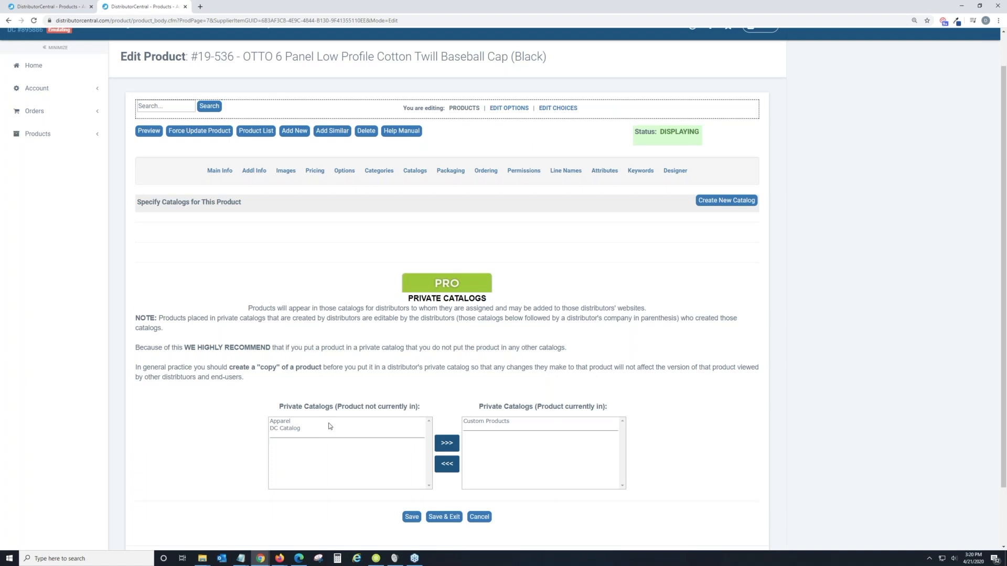
scroll(158, 234, up, 1)
scroll(157, 233, up, 1)
Open the Catalog Manager and choose the Apparel private catalog for product assignment
click(35, 107)
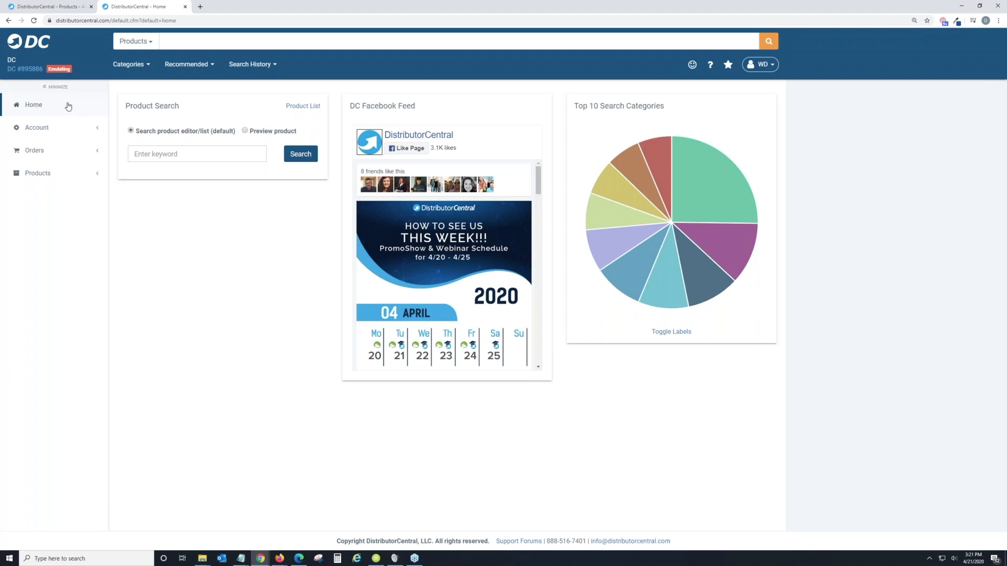
click(61, 180)
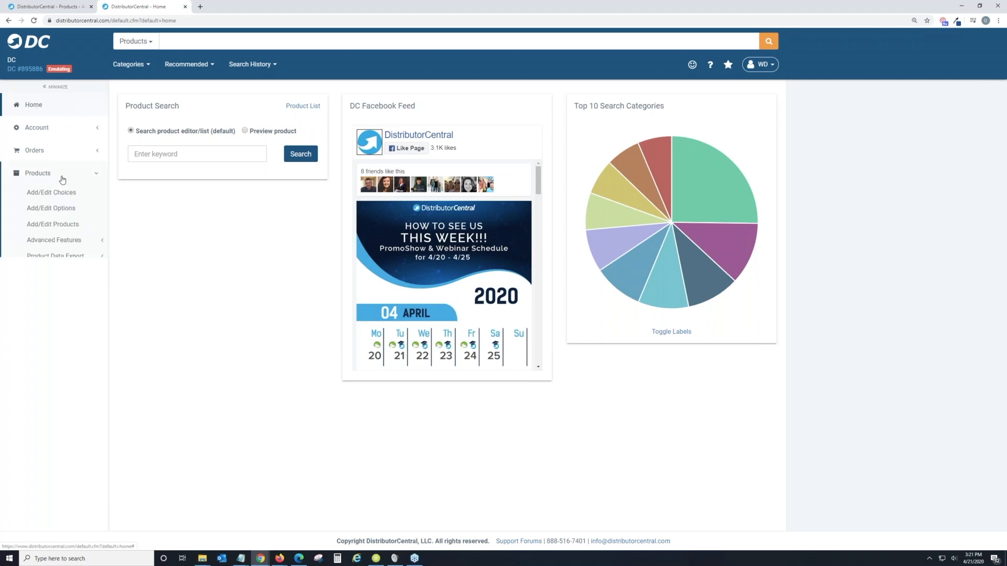
click(69, 241)
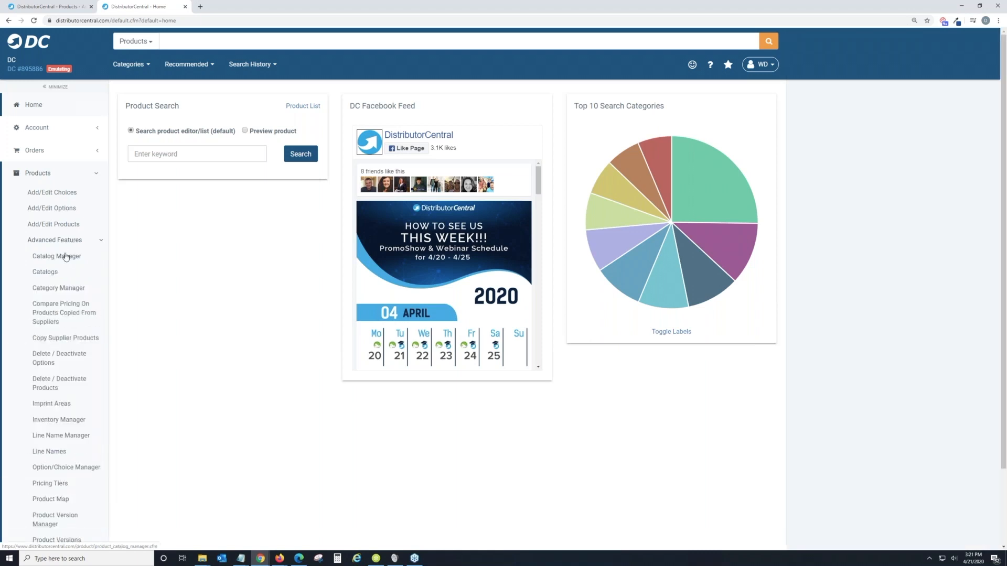
click(65, 256)
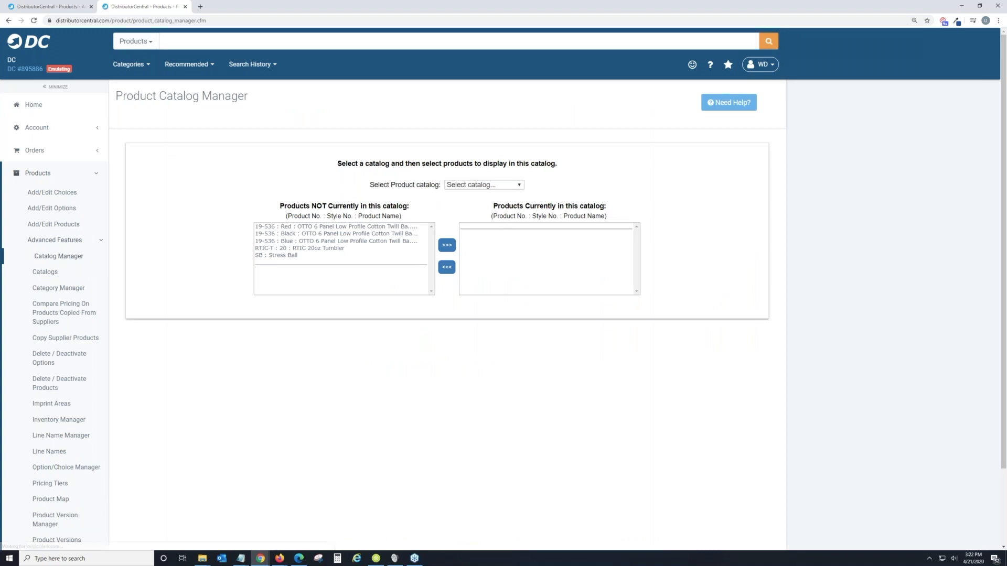
click(502, 186)
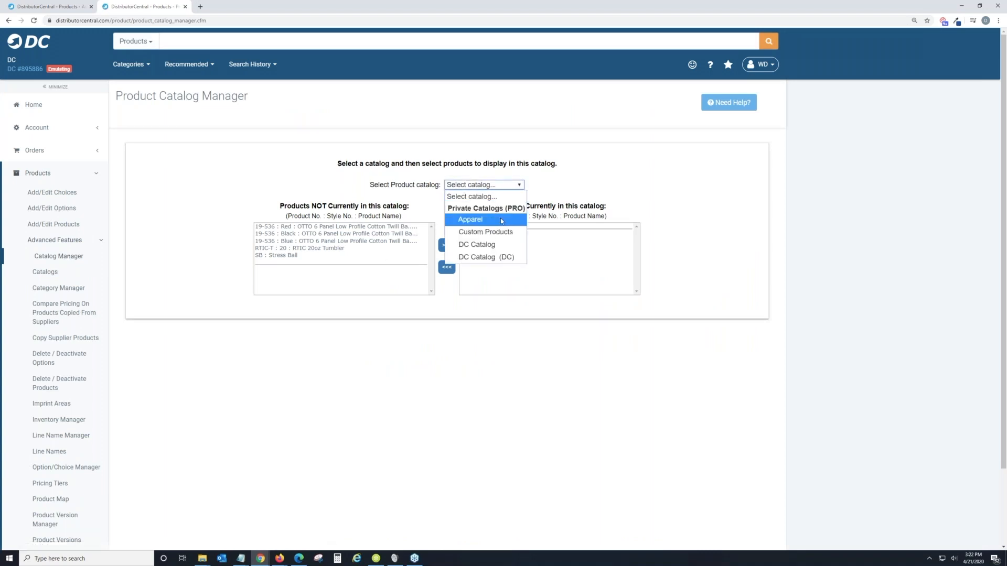
click(500, 219)
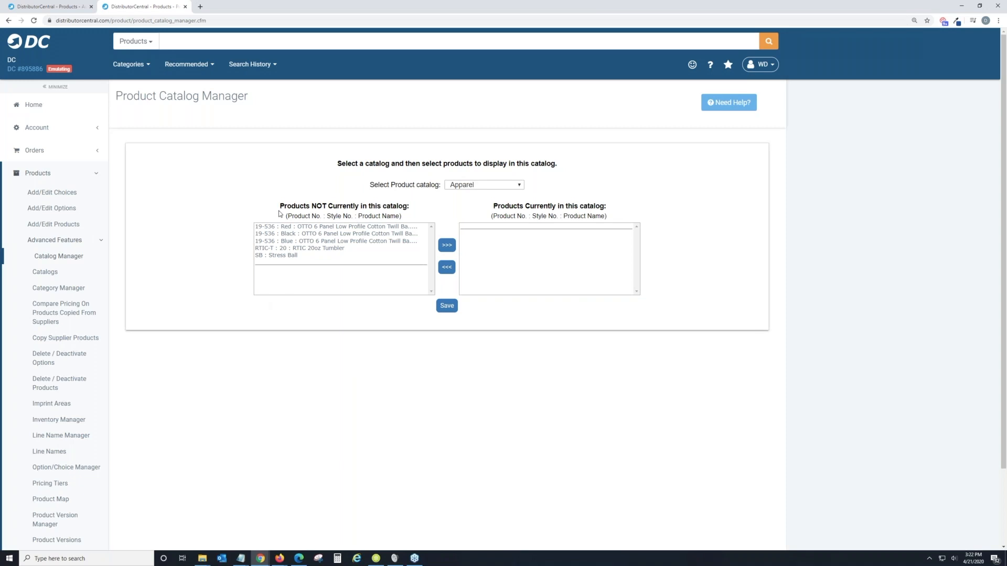
Add the red, black and blue styles of cap 19-536 to the Apparel catalog and save
click(385, 228)
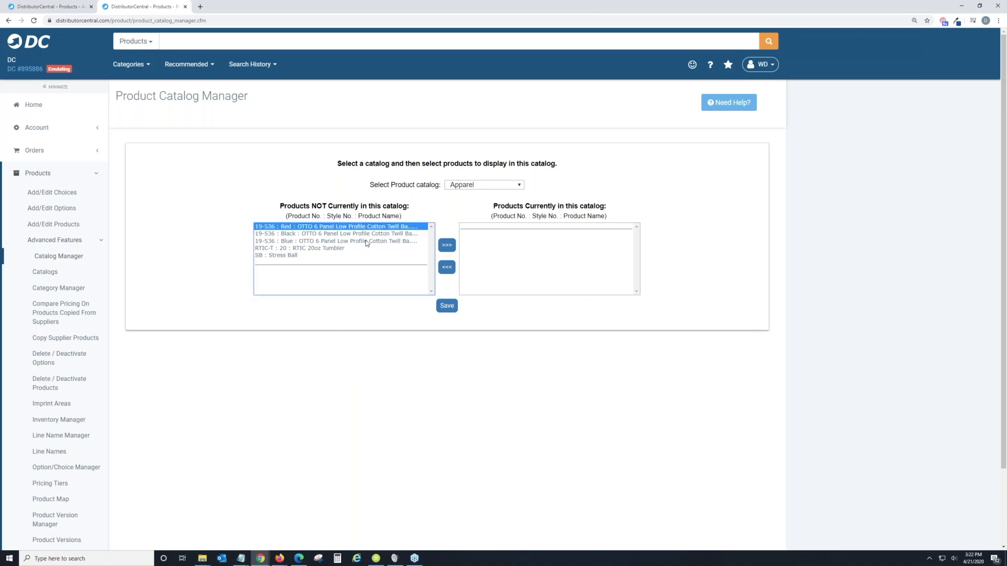
shift+click(366, 241)
click(447, 245)
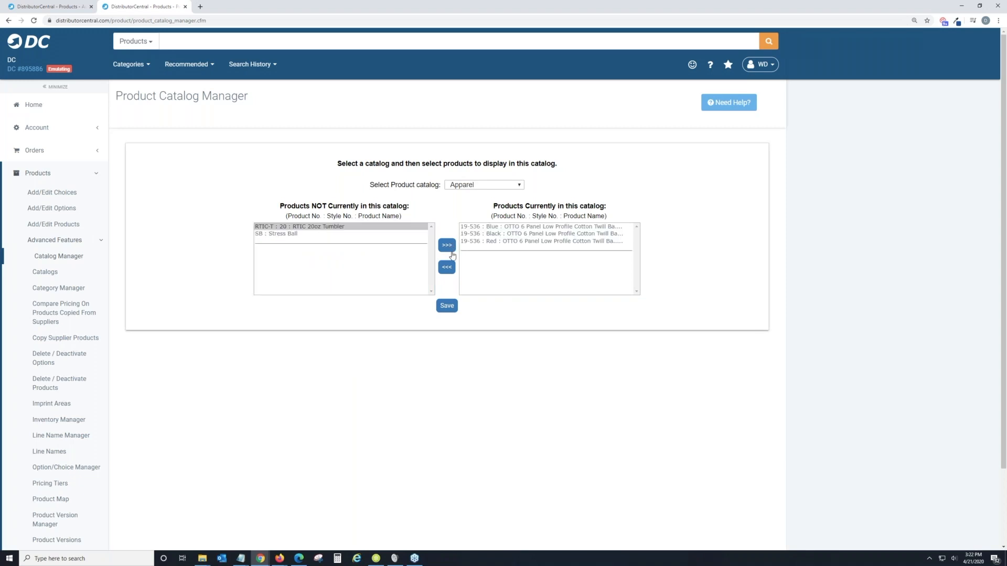
click(447, 306)
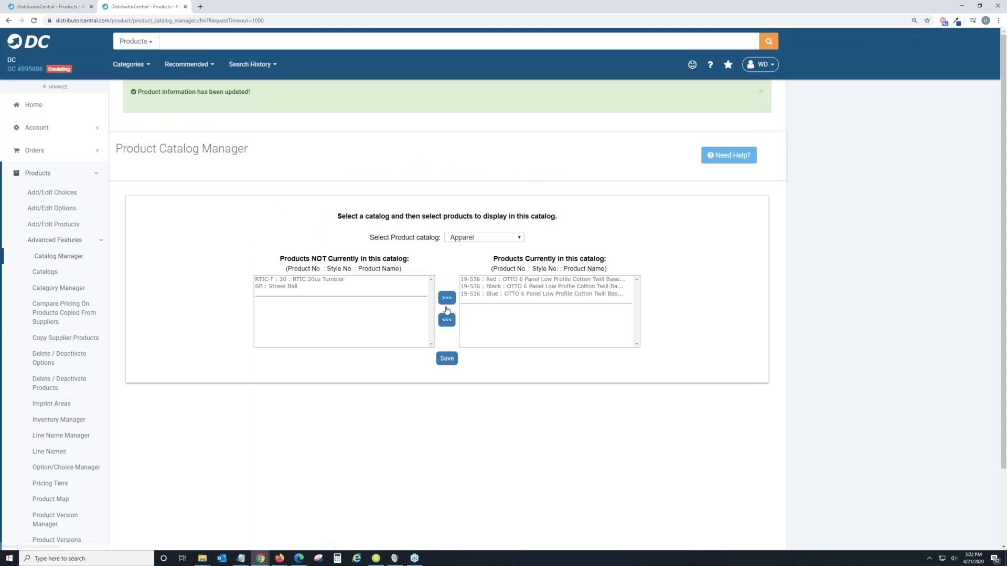
Return to the product list and start adding a new product
click(46, 108)
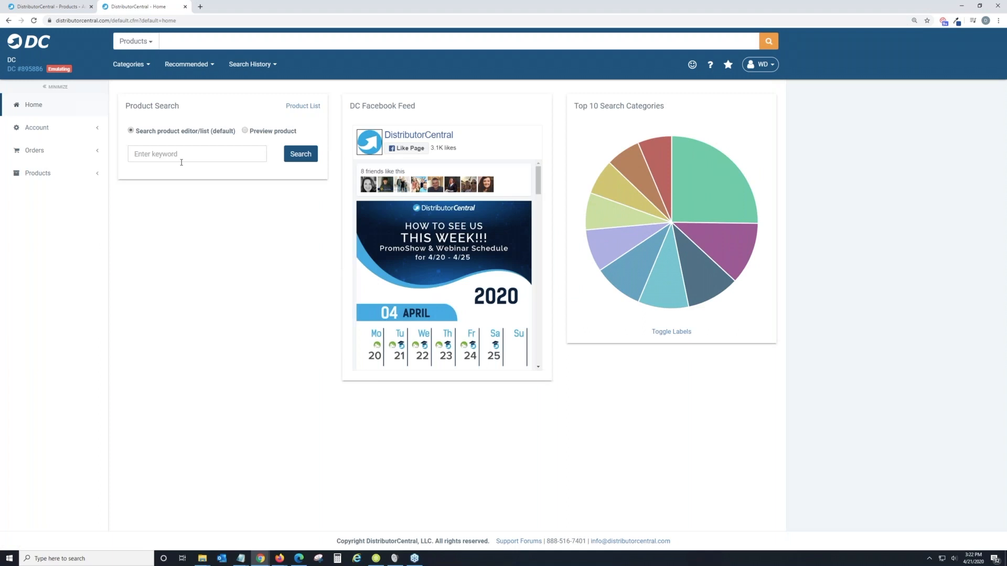
click(310, 107)
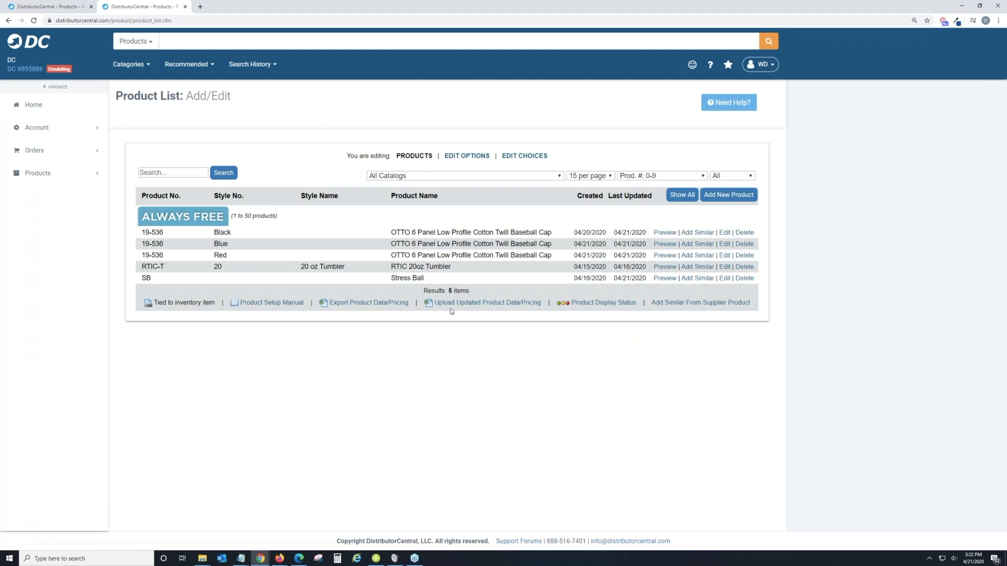
click(737, 199)
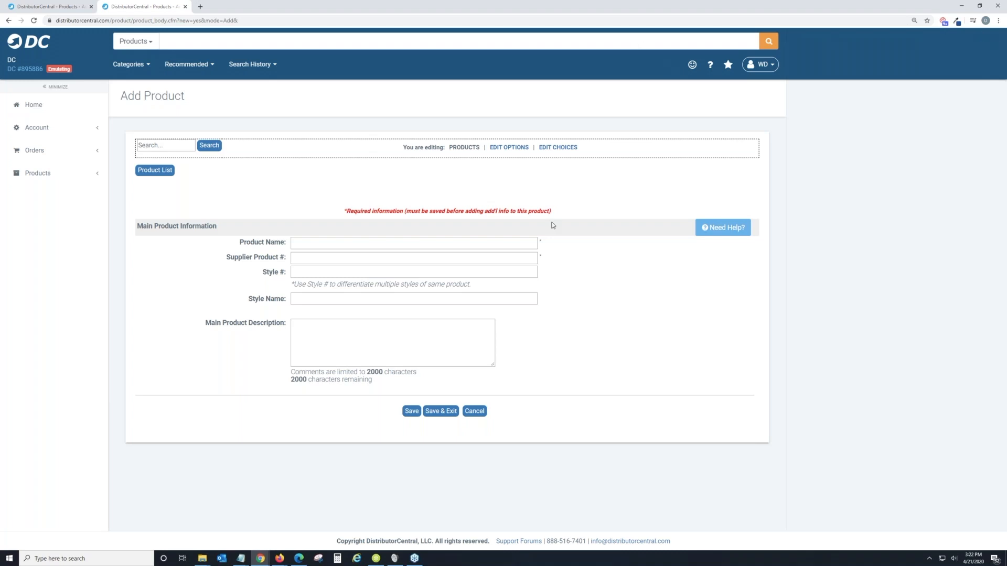
Name the new product Ladies Core Cotton Tee, with supplier product number LPC54 and style number Black
click(322, 242)
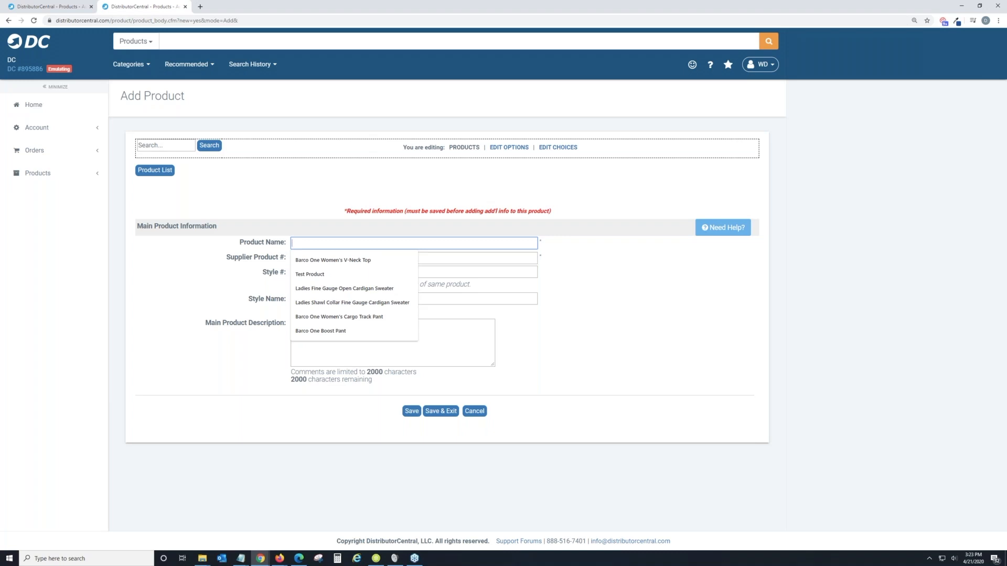
key(alt+Tab)
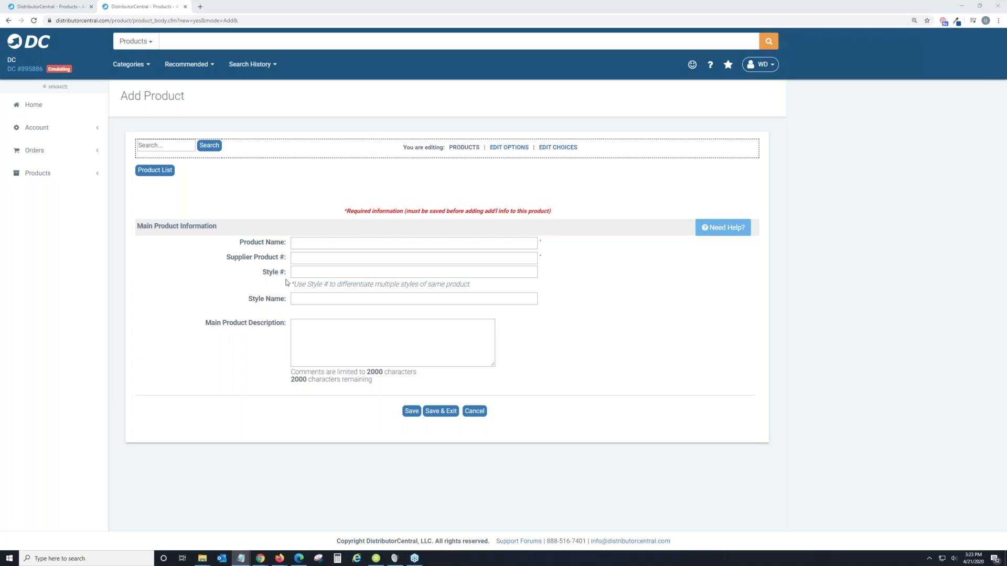
click(320, 240)
text(Ladies Core Cotton Tee)
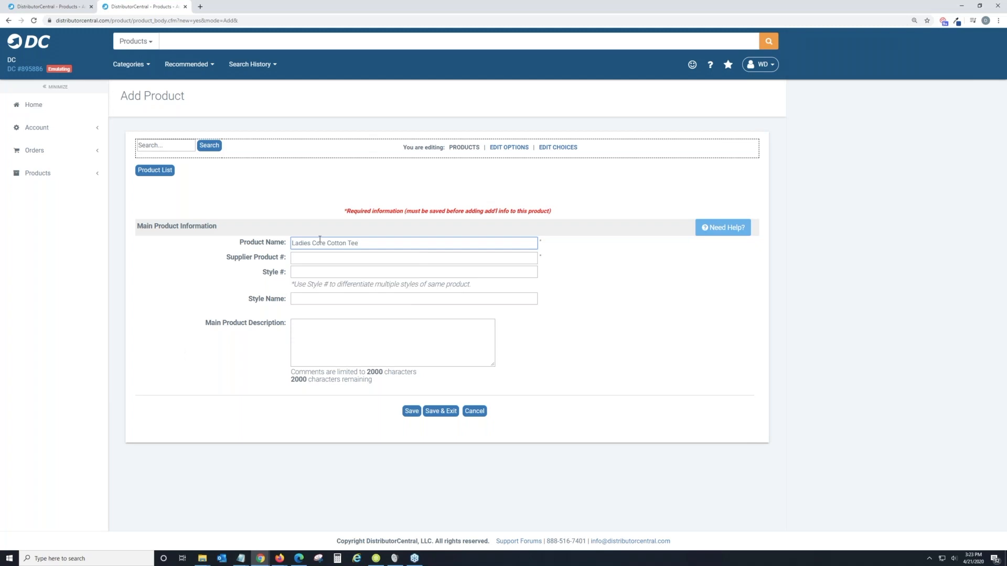
click(325, 260)
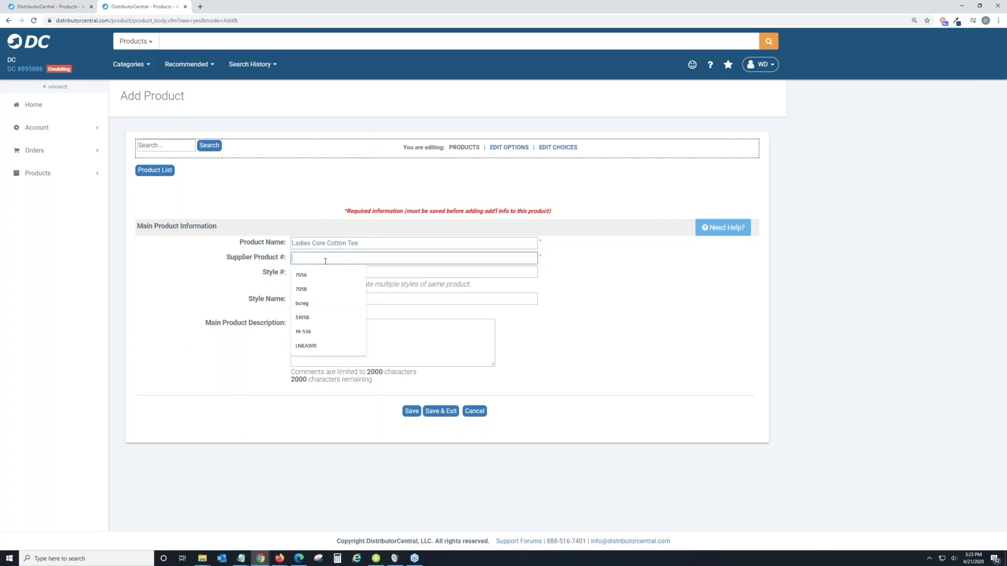
text(LP)
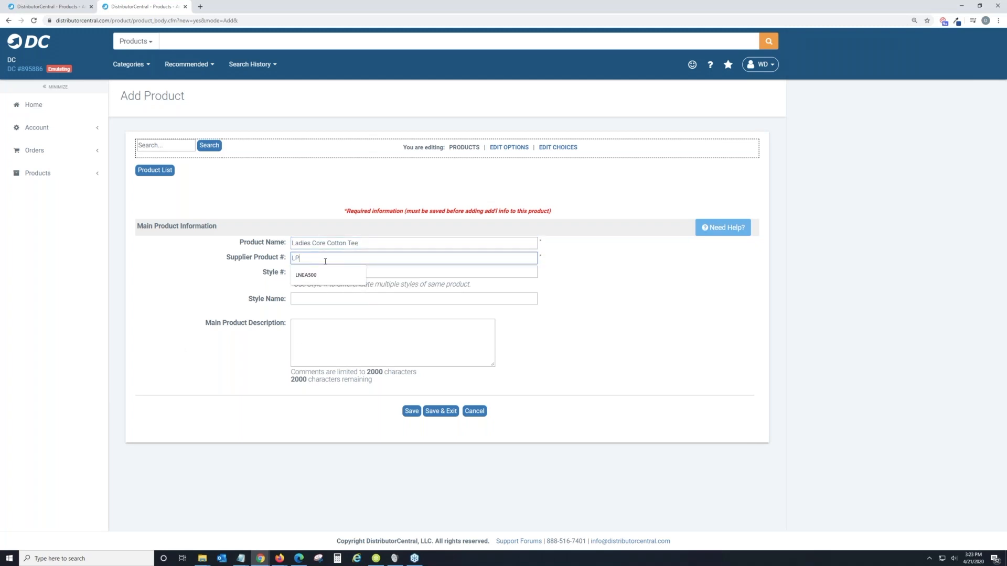
text(C54)
click(353, 275)
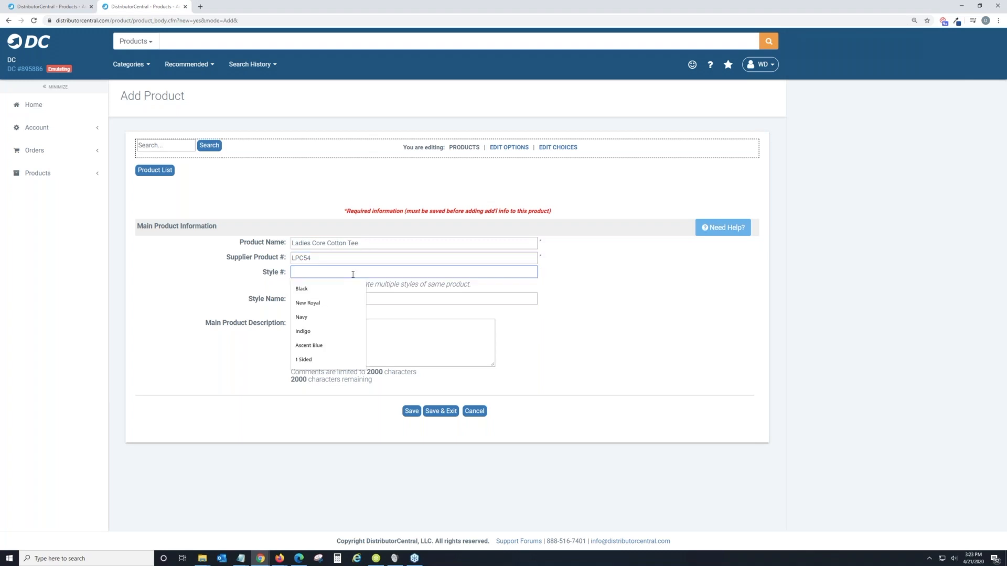
text(Black)
Enter the main description "An indispensable t-shirt in a classic silhouette" and save the new product
click(370, 339)
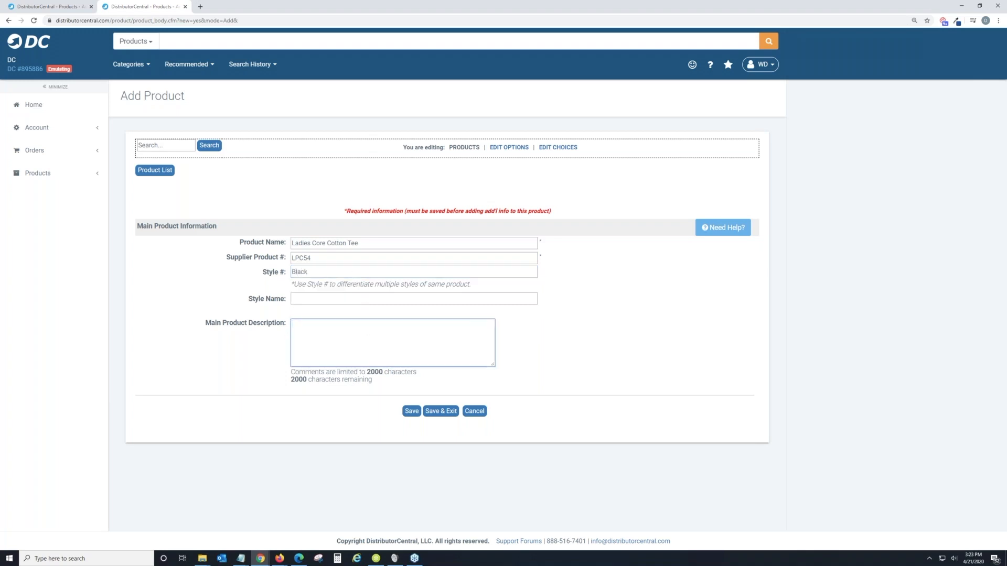
key(alt+Tab)
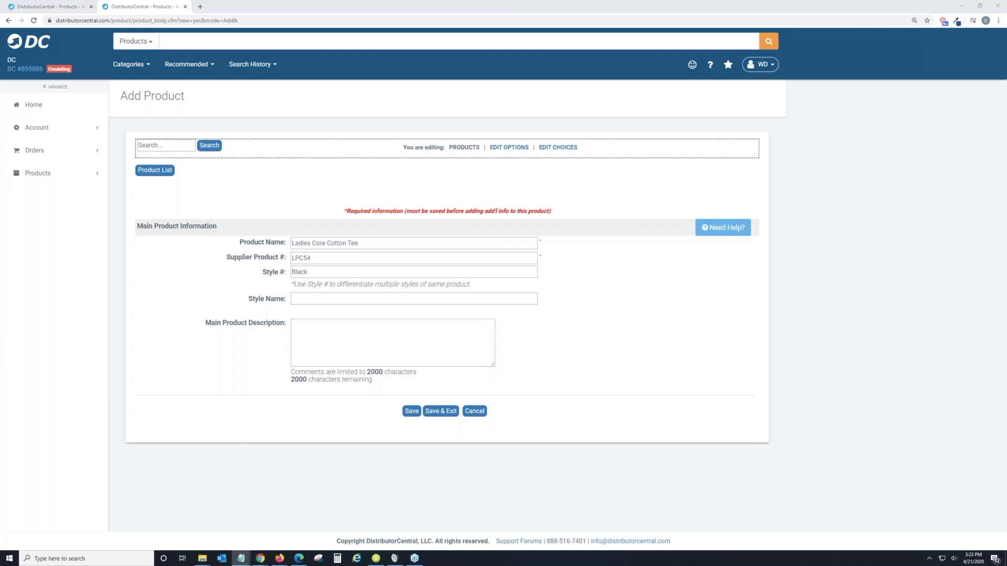
key(alt+Tab)
text(An indispensable t-shirt in a classic silhouette)
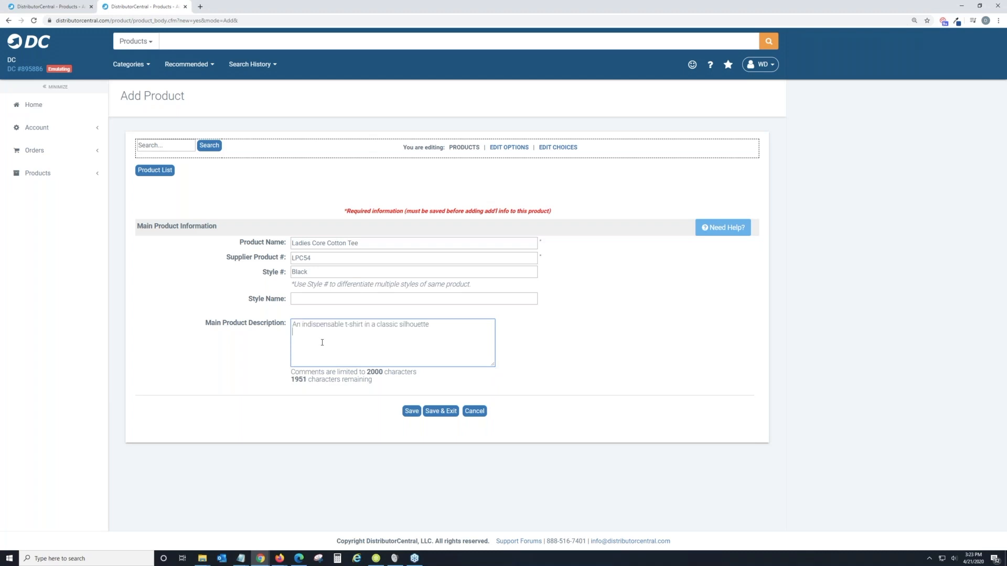
click(412, 411)
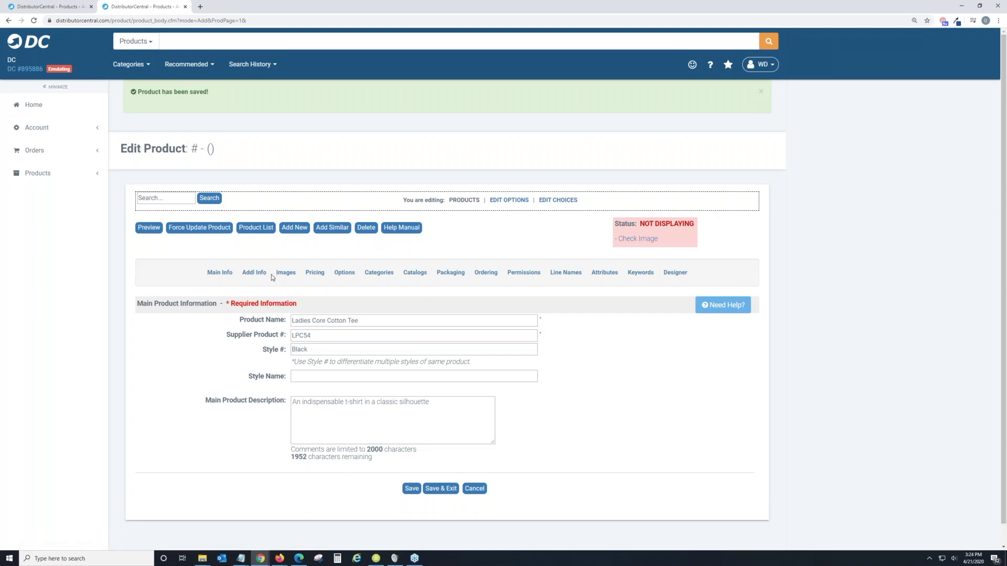
Set the Regular version's production time to 14 days in the tee's additional information and save
click(255, 274)
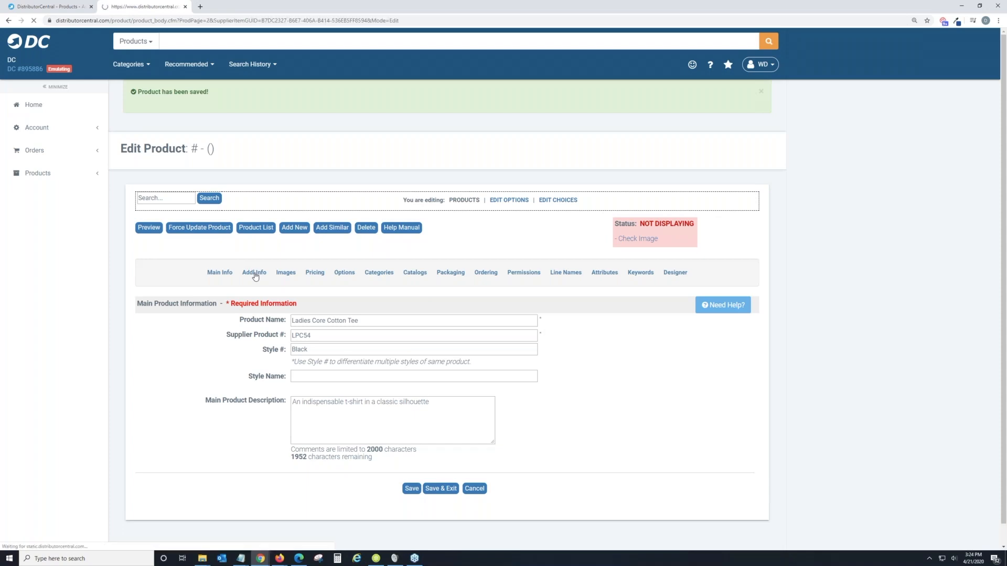
scroll(255, 276, down, 5)
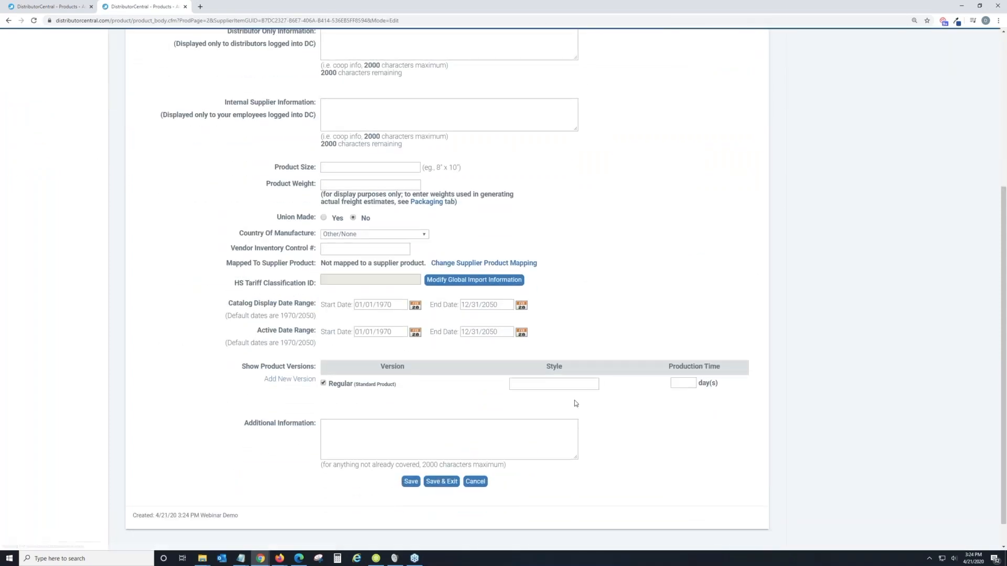
click(683, 383)
text(14)
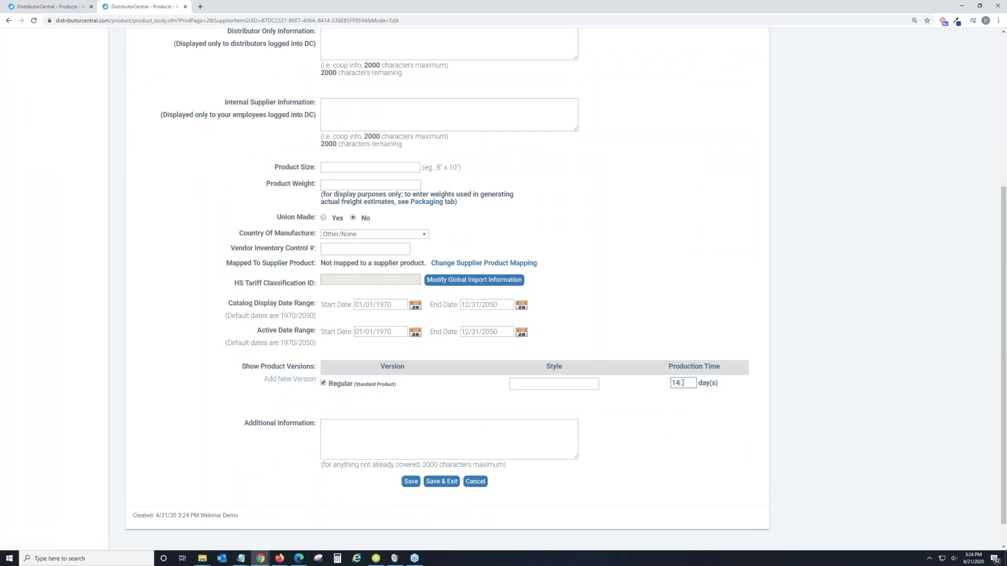
click(412, 482)
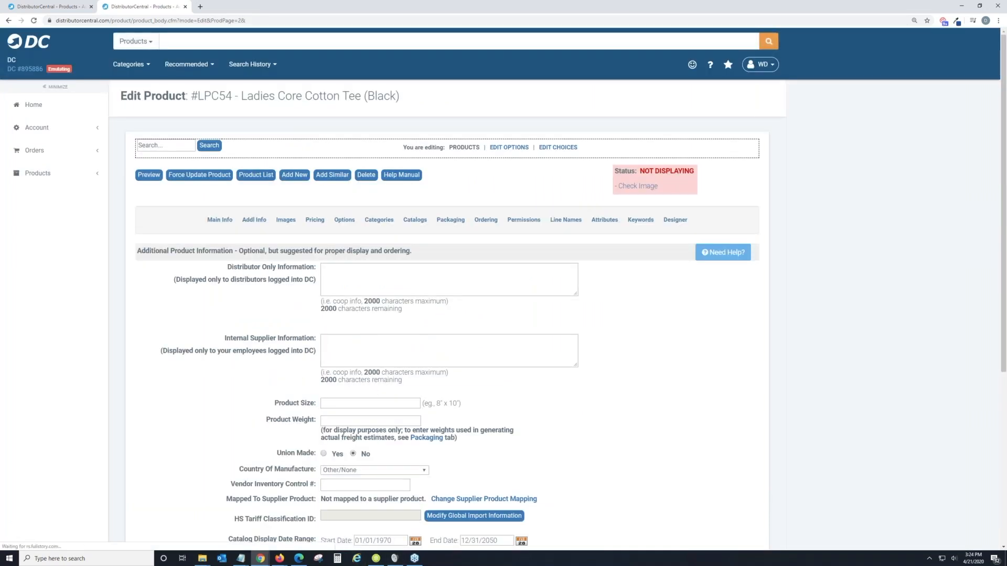
scroll(346, 273, down, 2)
click(349, 286)
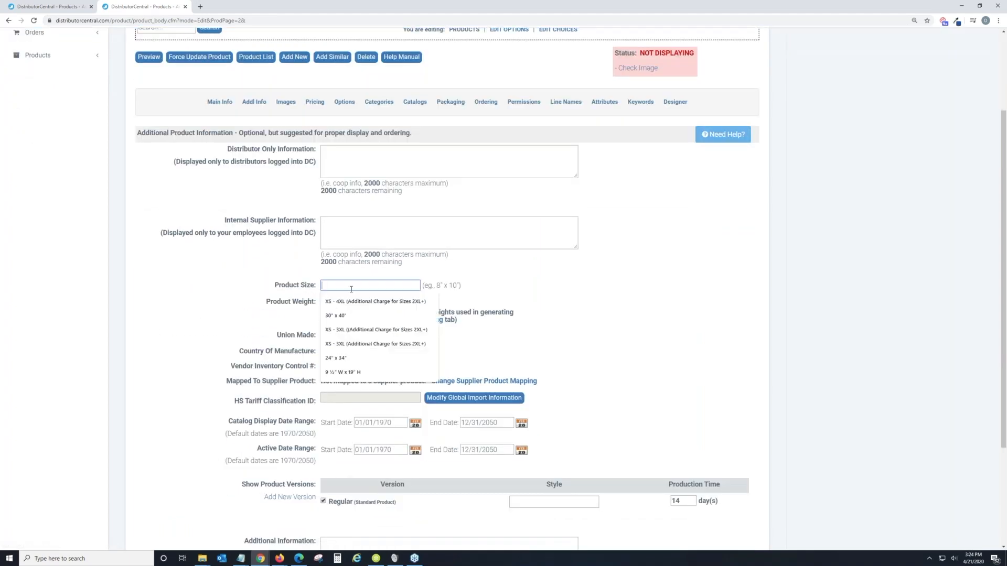
click(313, 280)
click(343, 304)
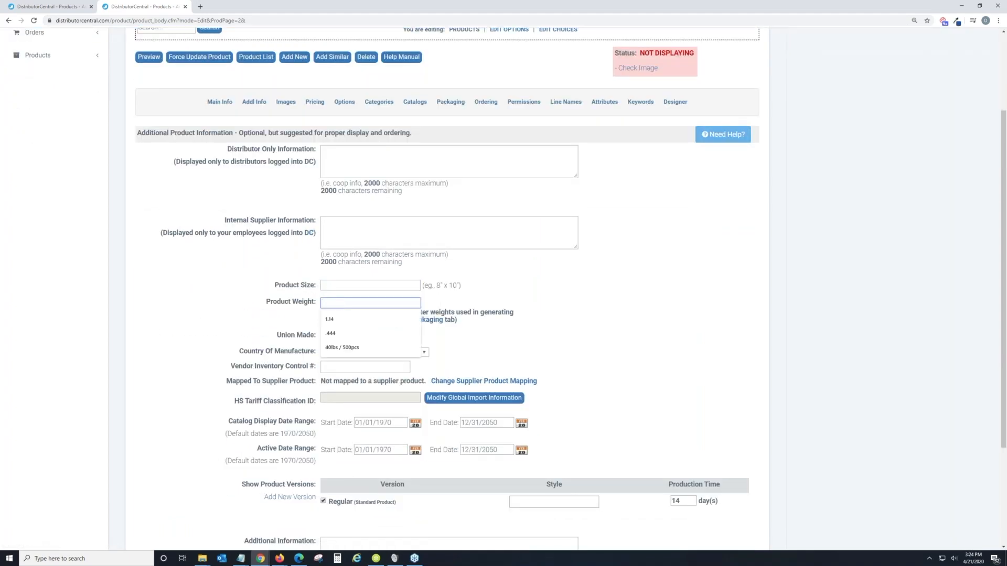
Enter "Colors: Black, Red, Blue" as the tee's additional information and save
scroll(336, 362, down, 3)
click(380, 405)
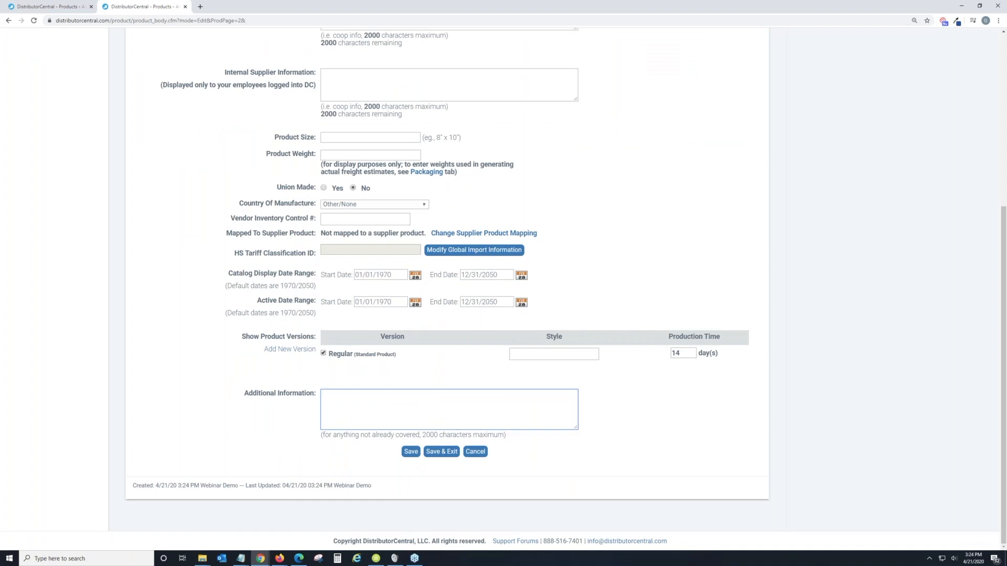
key(alt+Tab)
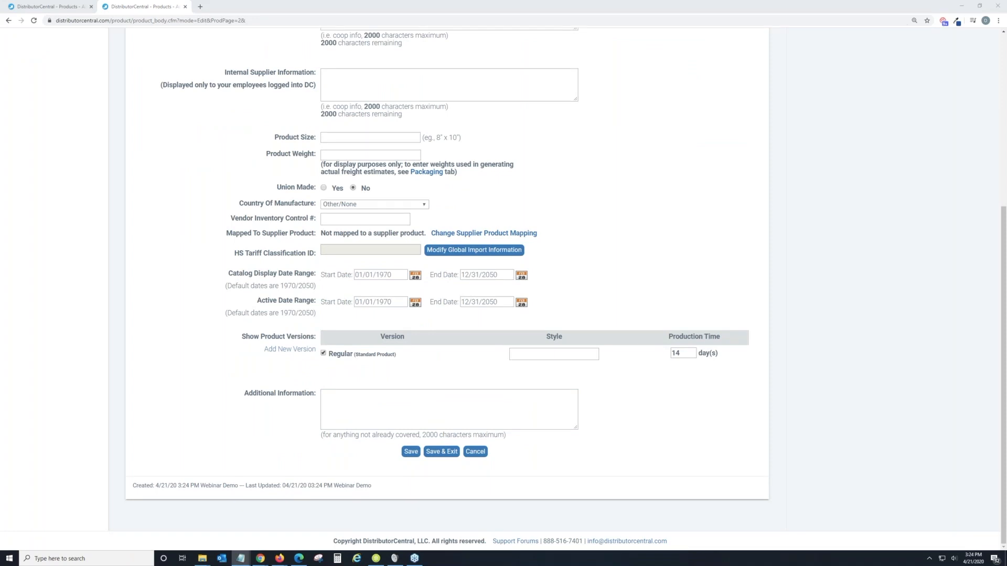
click(356, 411)
text(Colors: Black, Red Blue)
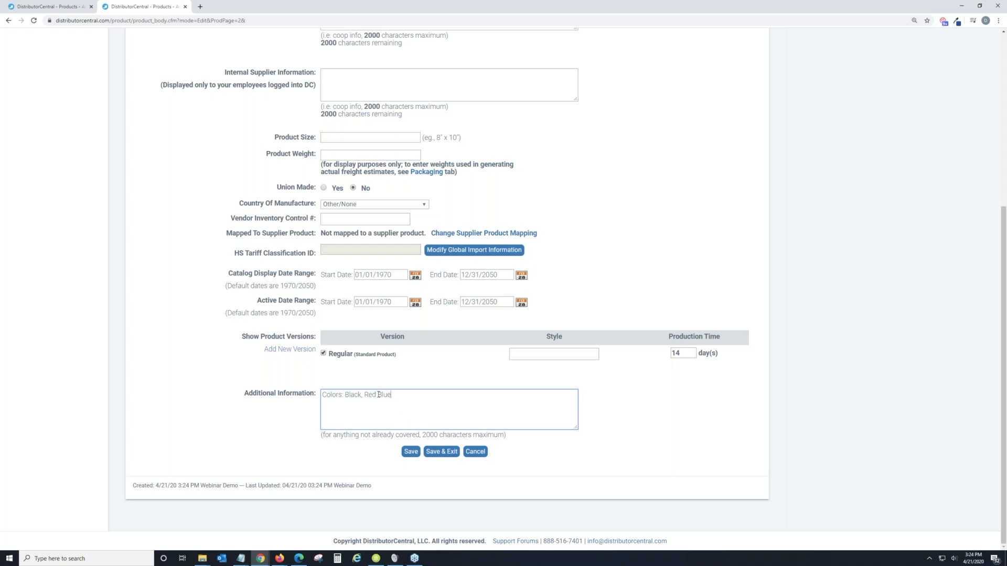
key(BackSpace)
text(,)
click(413, 453)
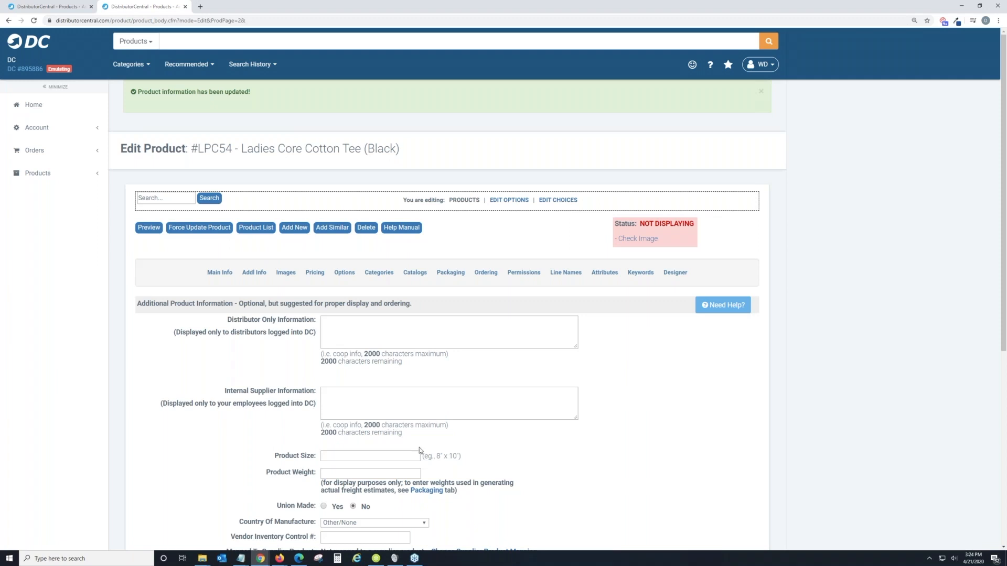
Upload LPC54-black from the Custom Products folder as the tee's main image
click(288, 277)
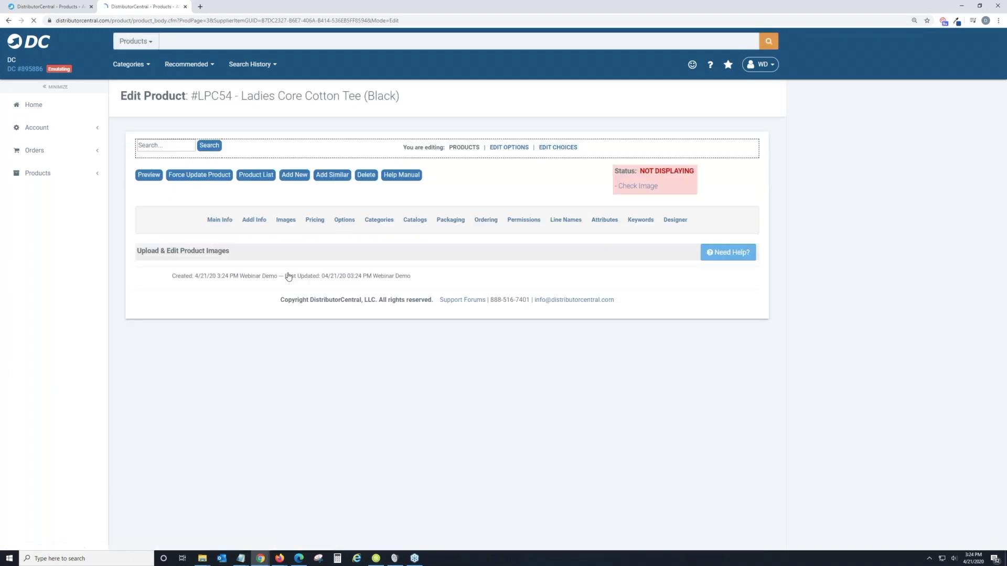
scroll(304, 274, down, 2)
click(181, 360)
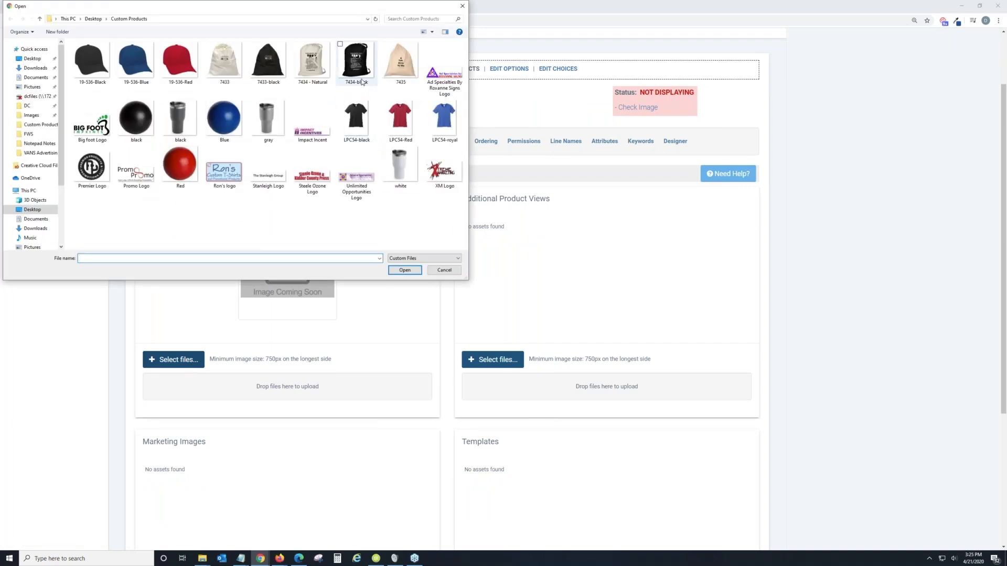
click(356, 119)
click(405, 271)
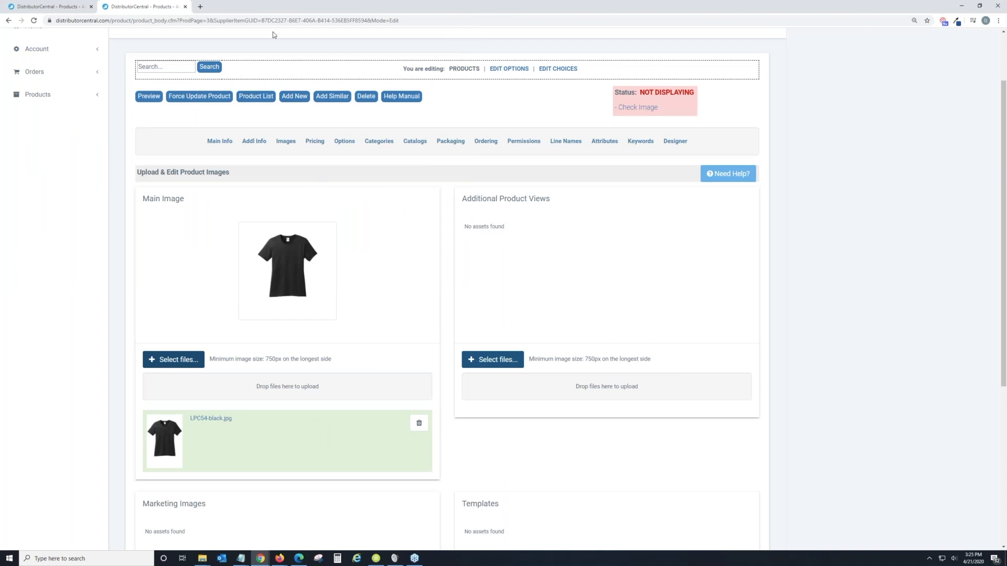
Set the tee's pricing to quantity 1 at 15.00 retail, display it to customers, and save
click(320, 147)
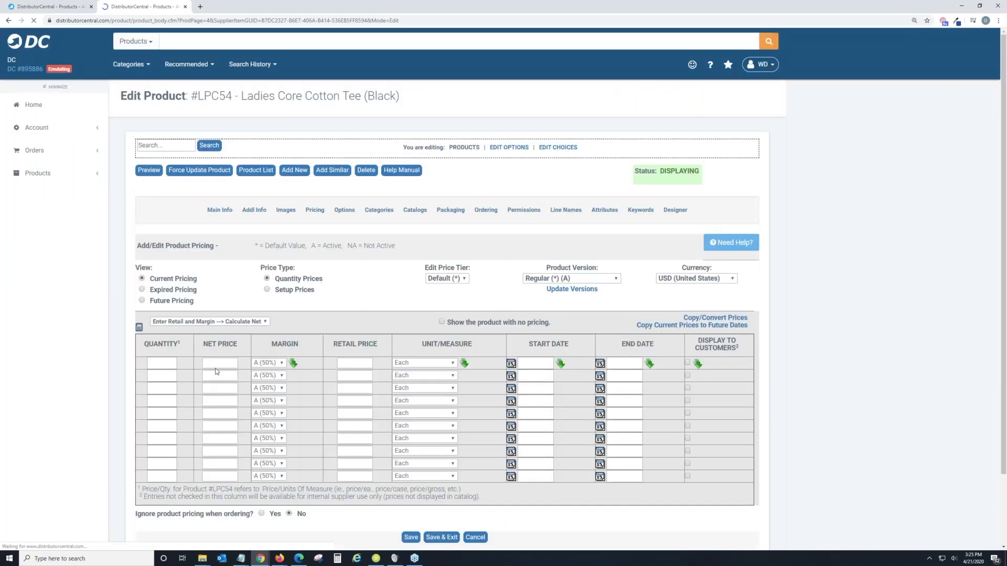
click(165, 362)
text(1)
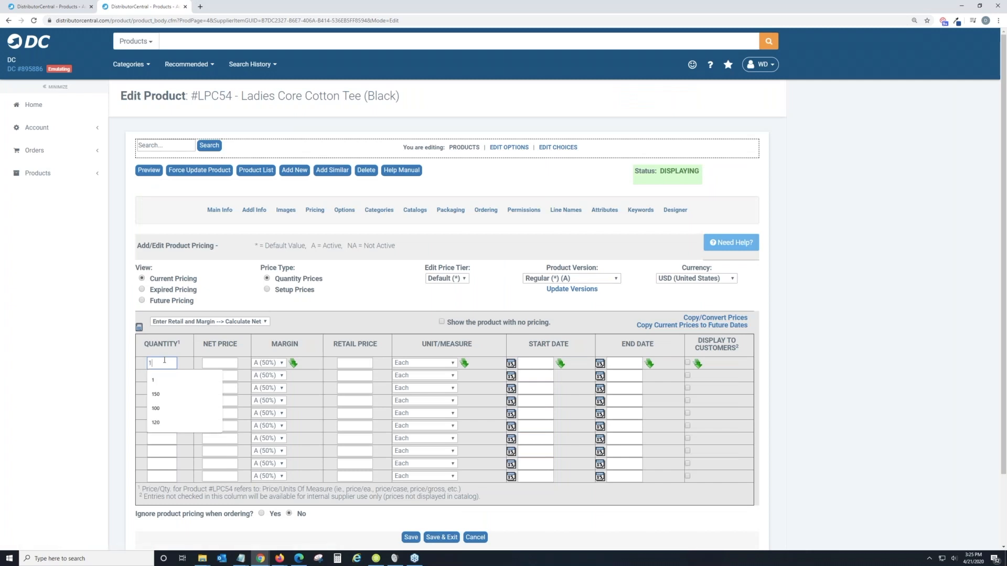
click(356, 364)
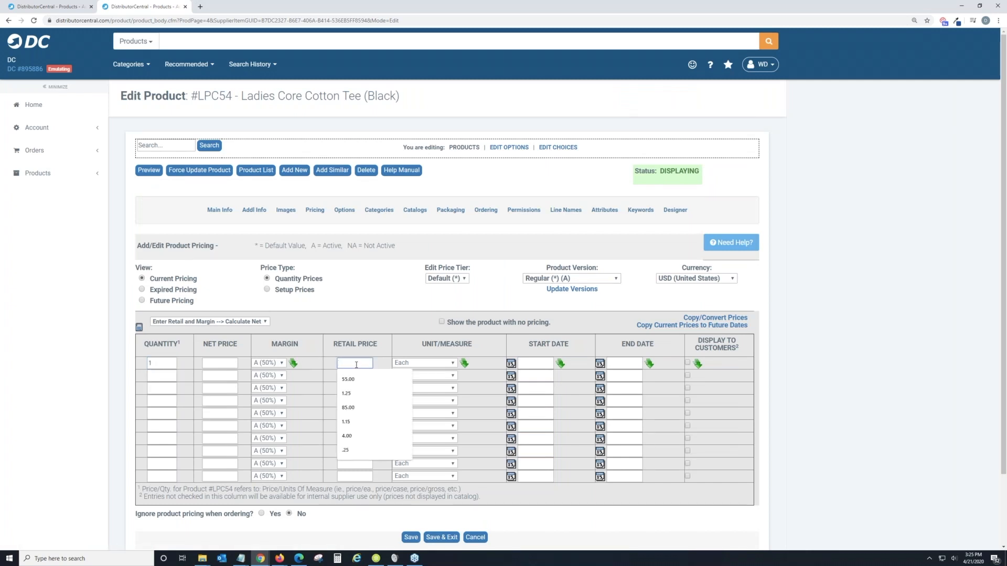
text(15.00)
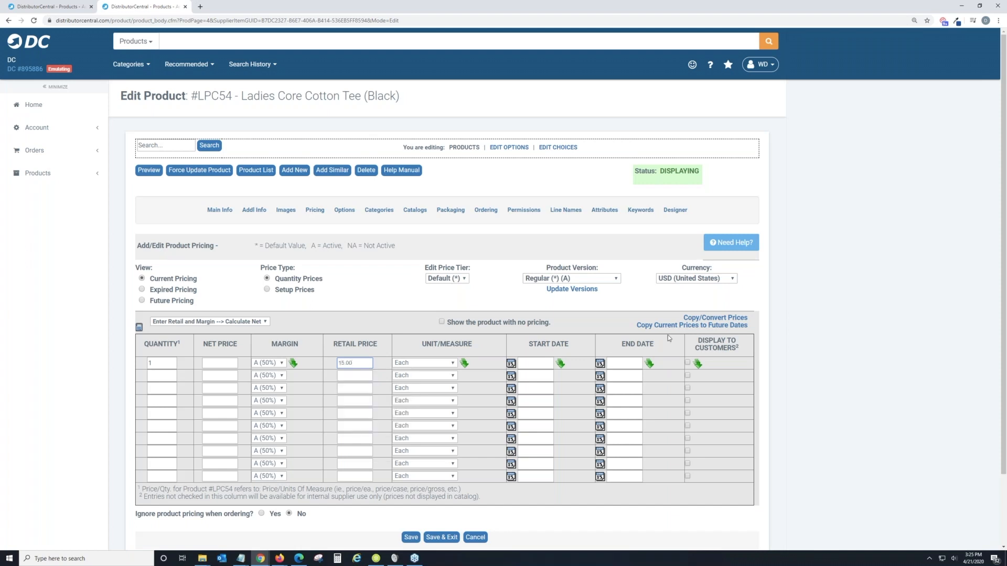
click(688, 364)
click(414, 539)
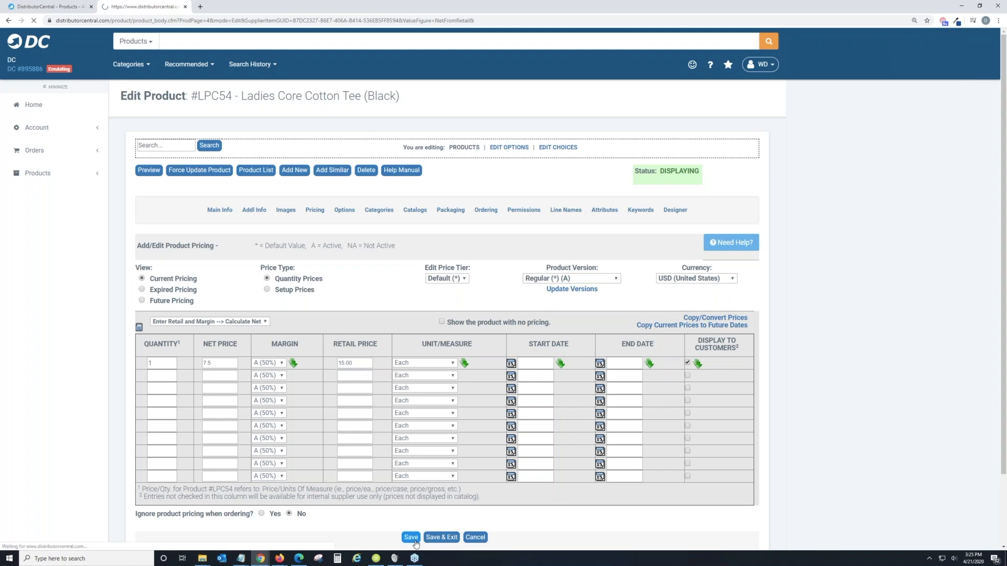
Add Shirts to the tee's selected categories
scroll(523, 284, down, 1)
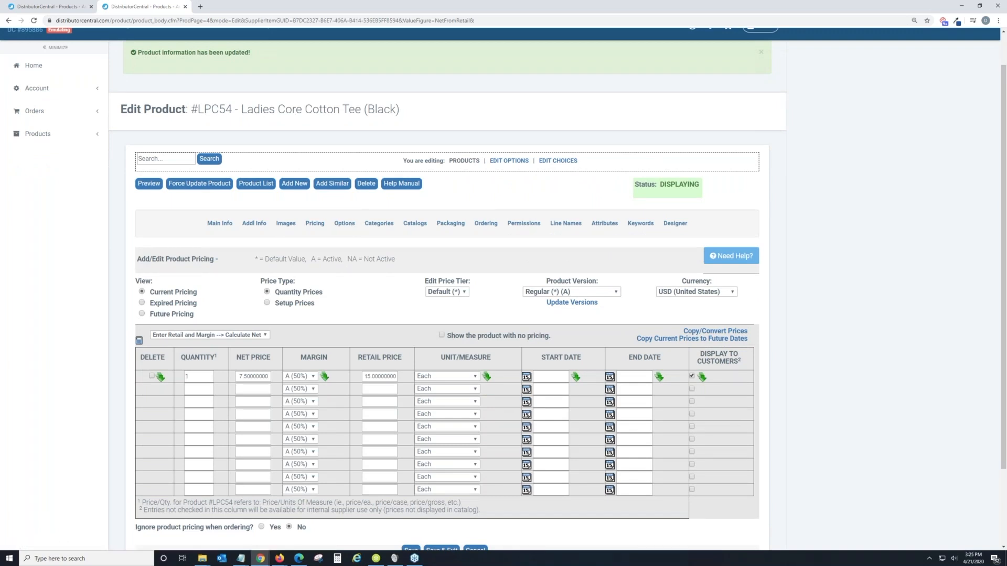
click(379, 224)
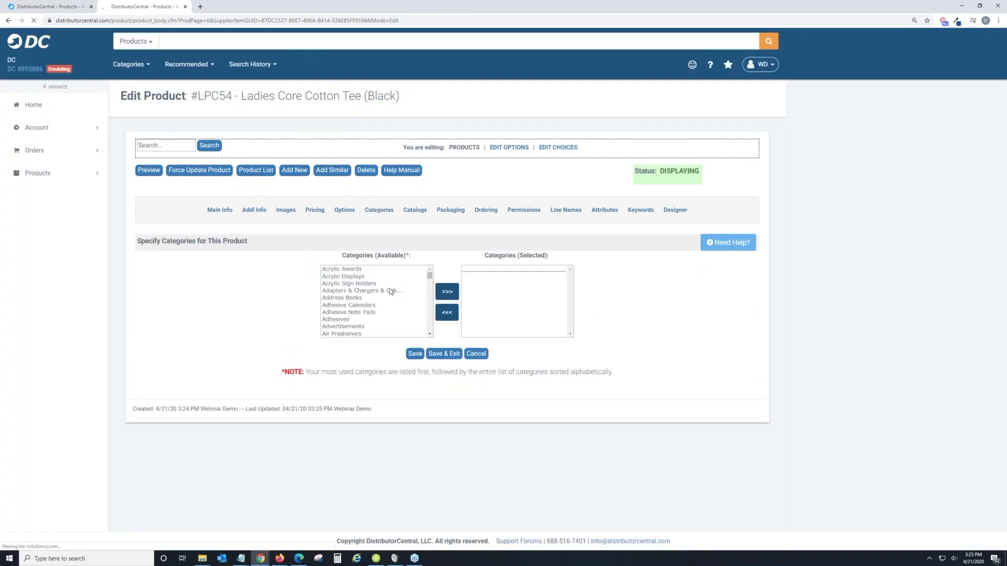
click(390, 291)
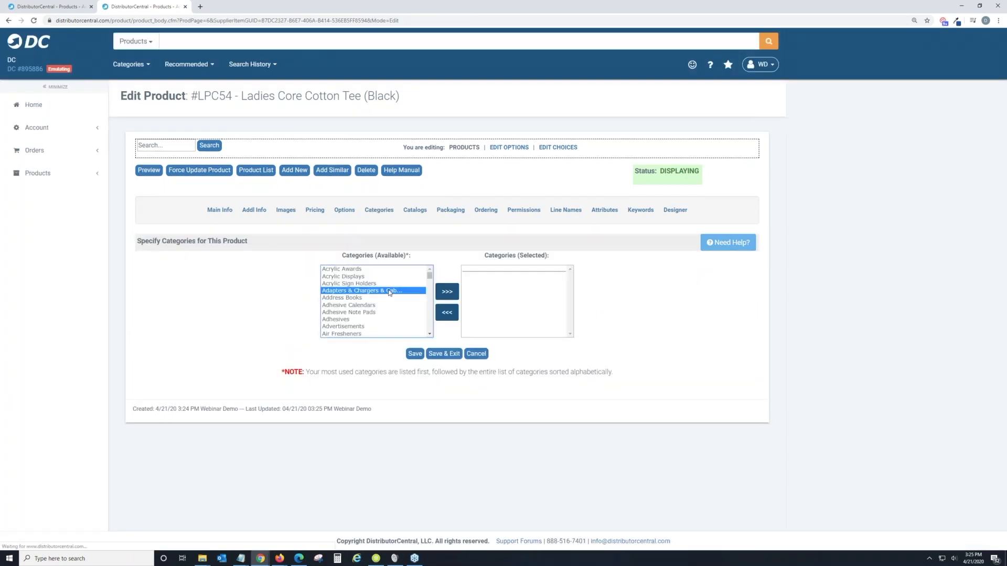
text(ptis)
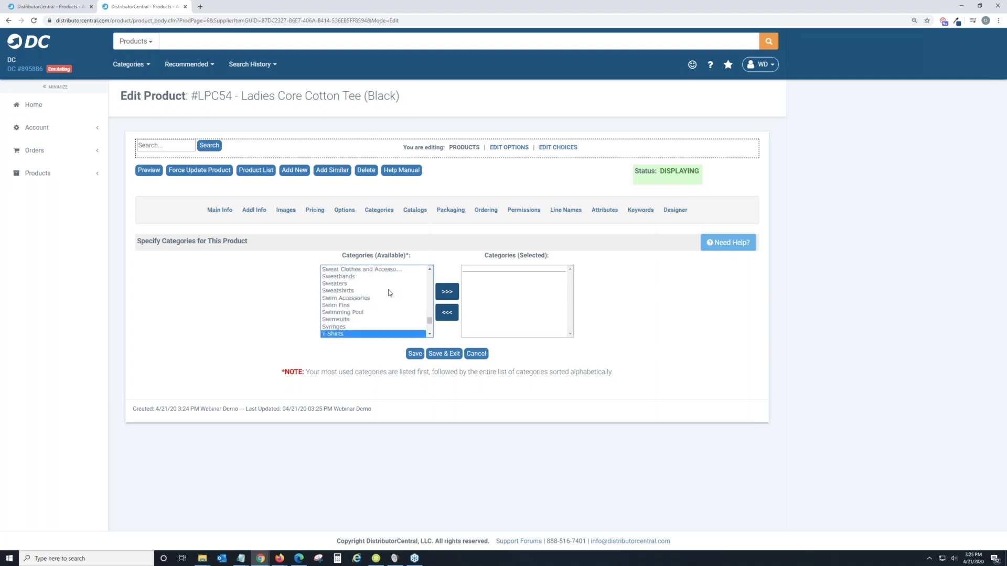
scroll(388, 293, down, 3)
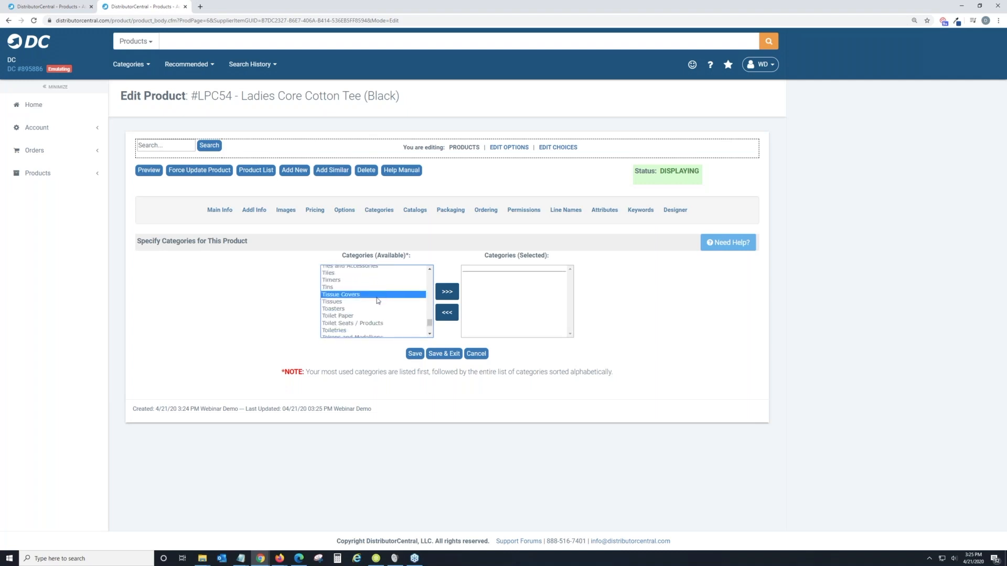
scroll(370, 307, down, 5)
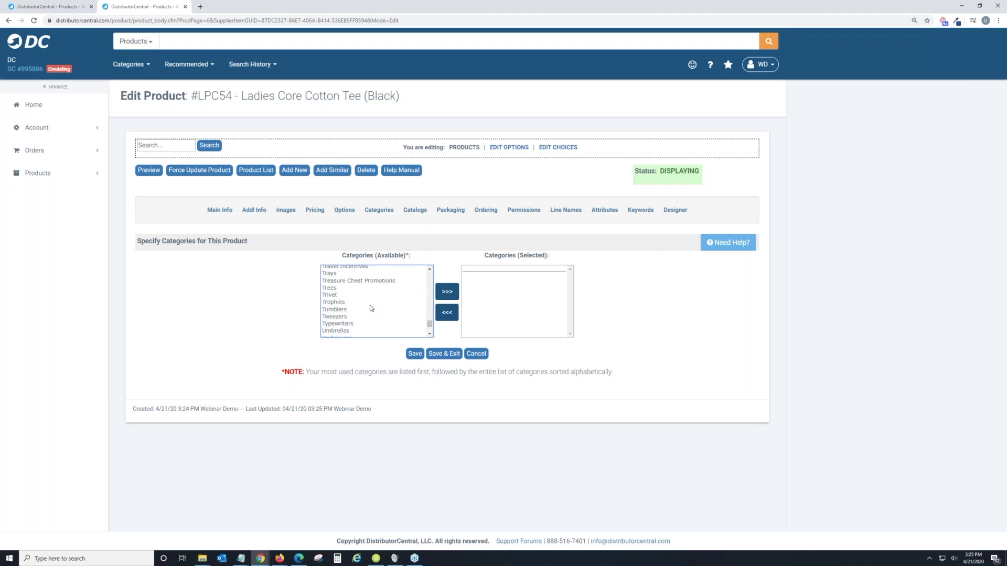
text(shi)
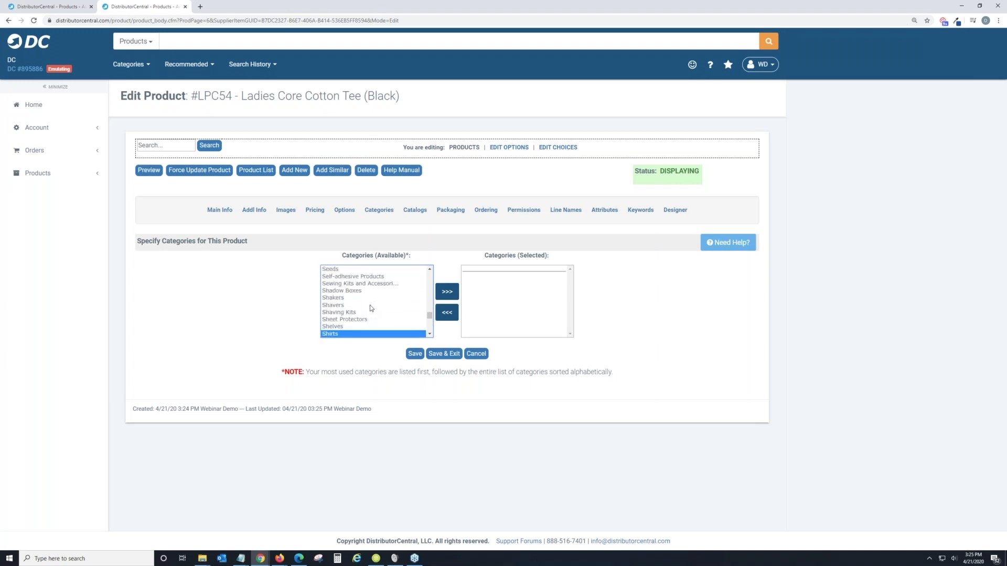
click(447, 294)
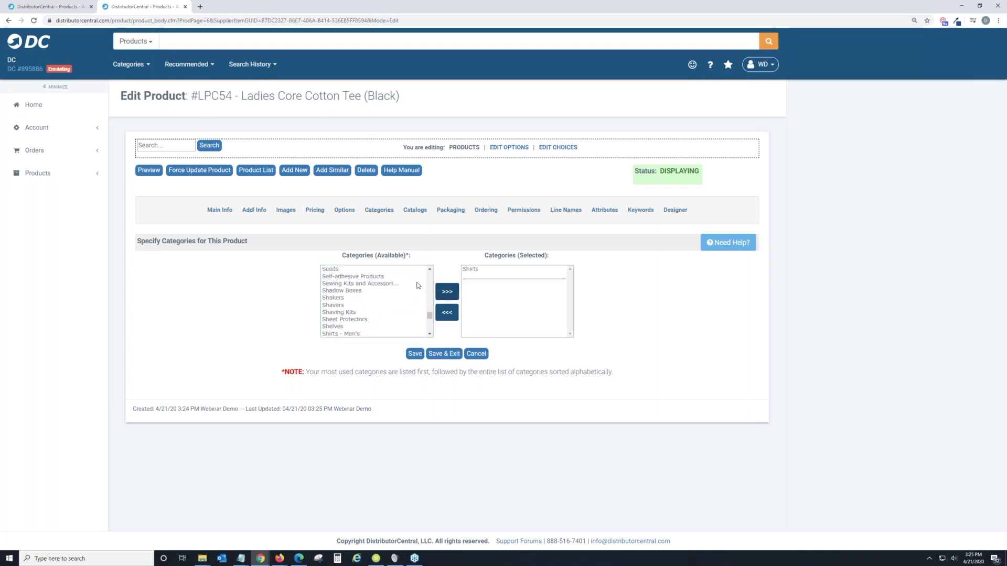
Add T-Shirts to the tee's selected categories and save the category assignments
click(397, 298)
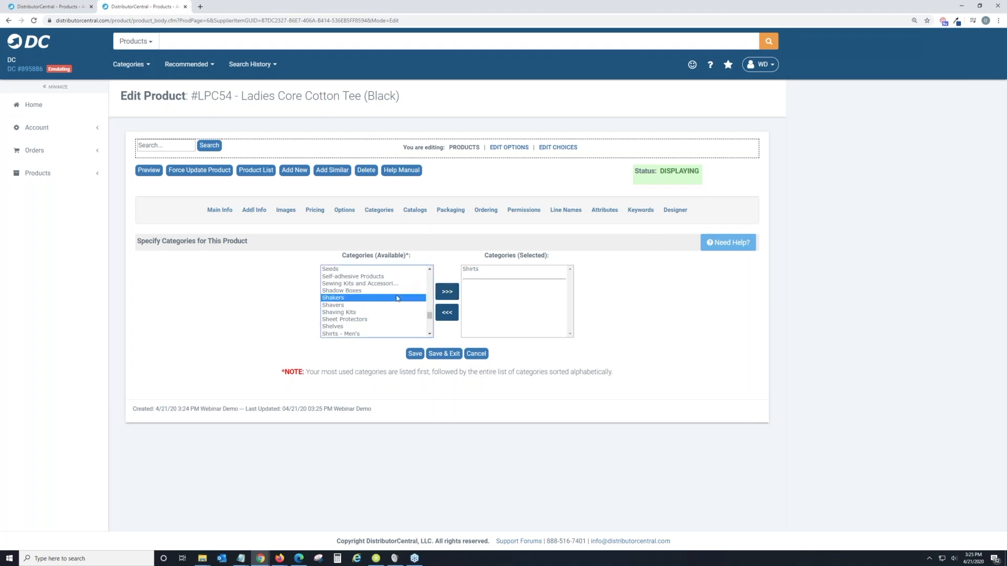
text(t)
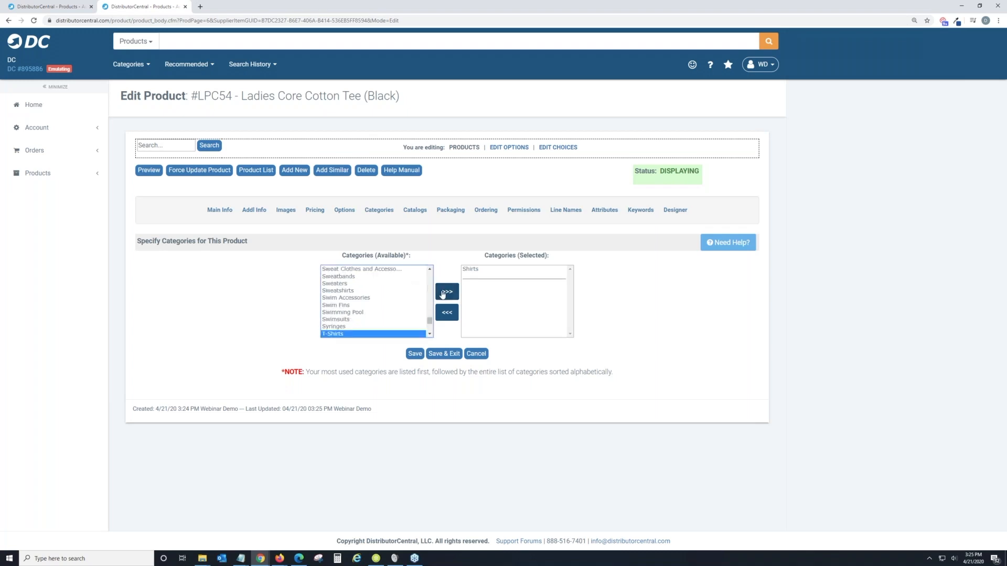
click(447, 292)
click(415, 356)
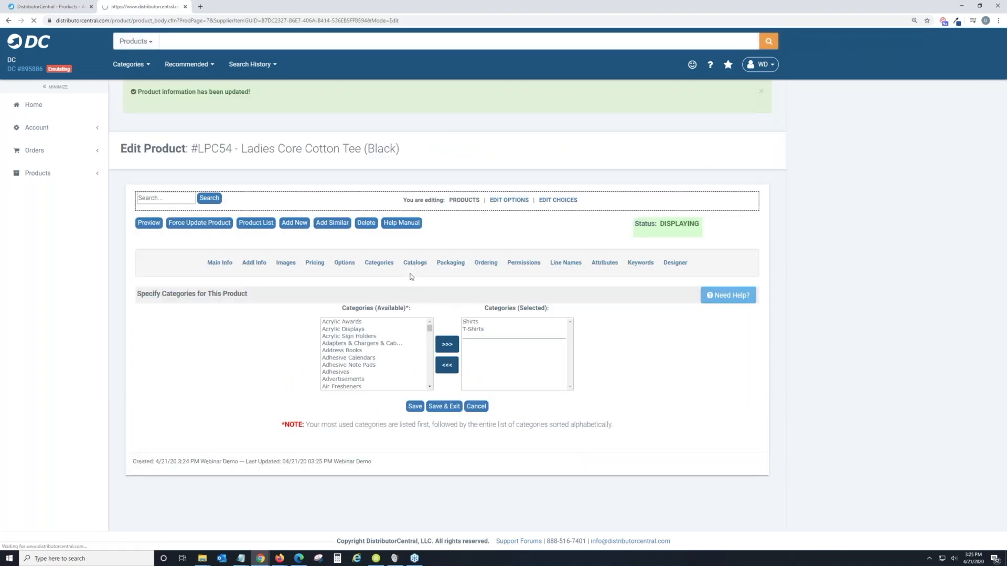
Place the tee in the Custom Products and Apparel private catalogs and save
scroll(411, 276, down, 1)
scroll(302, 404, down, 1)
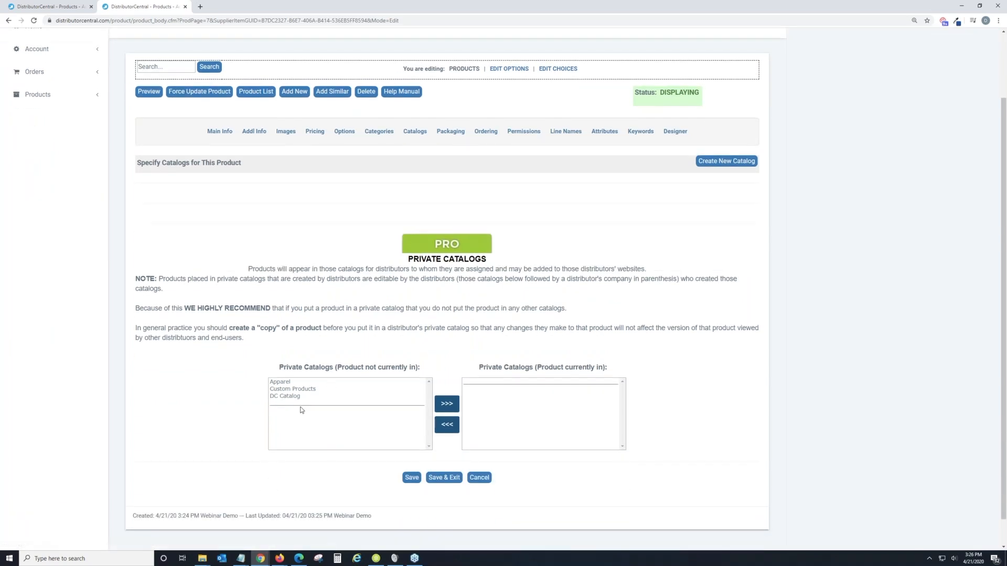
click(302, 390)
click(447, 404)
click(315, 383)
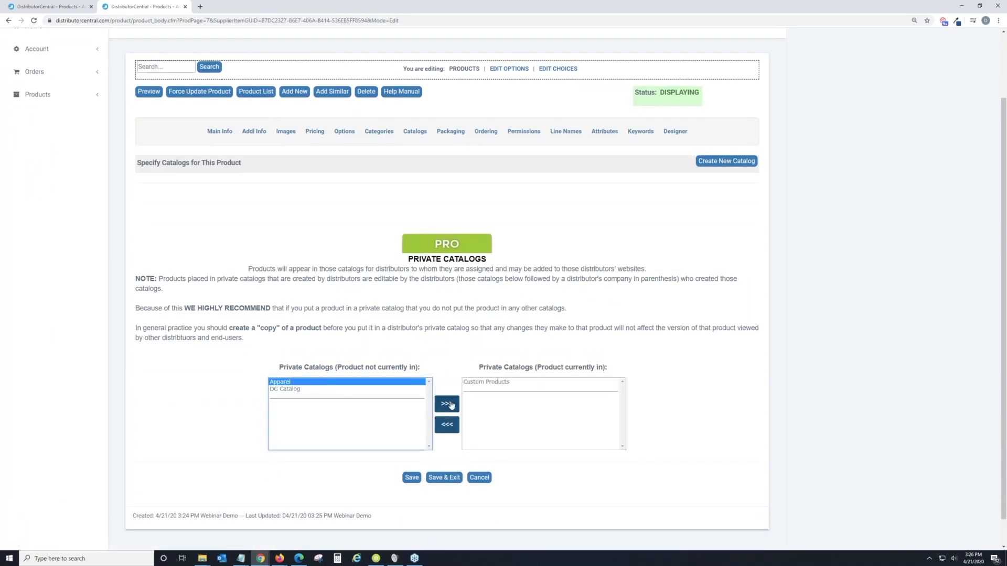
click(447, 404)
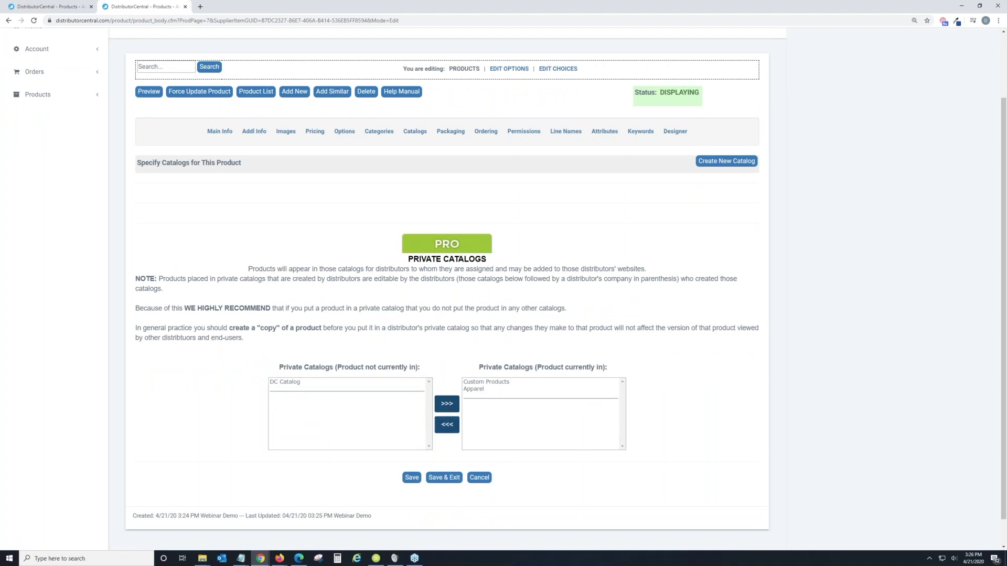
click(411, 478)
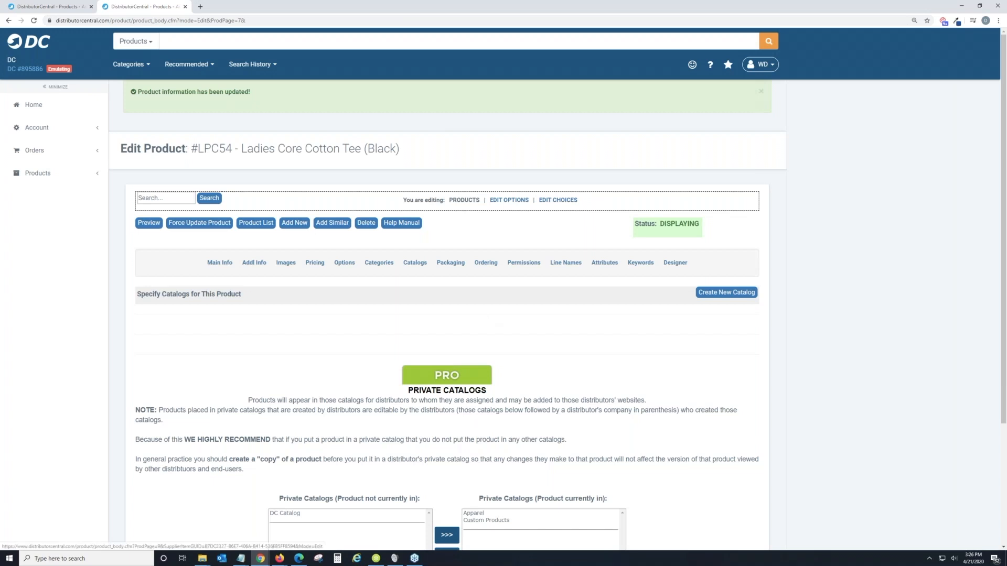
Assign the DC Line line name to the tee and save
click(576, 267)
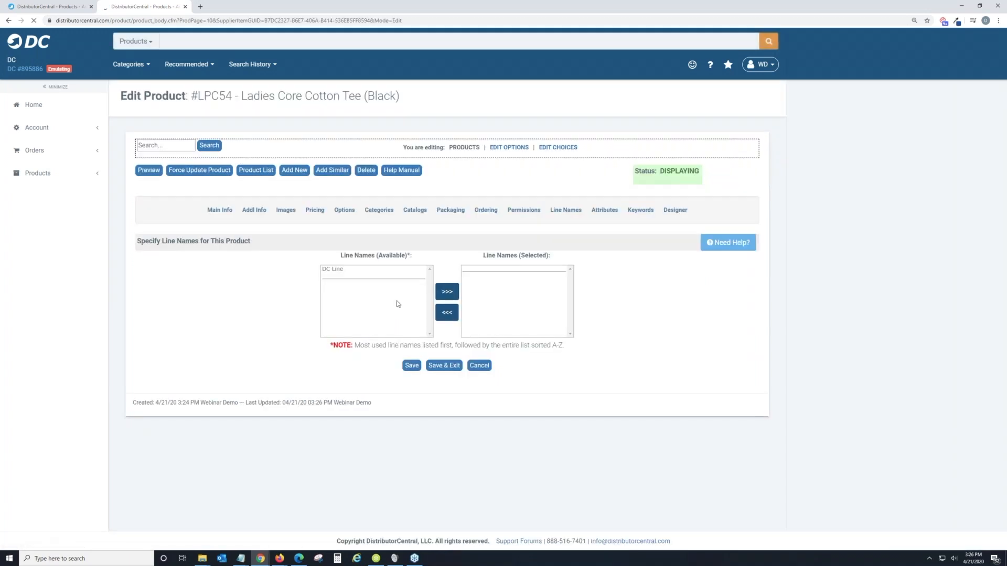
click(337, 270)
click(446, 292)
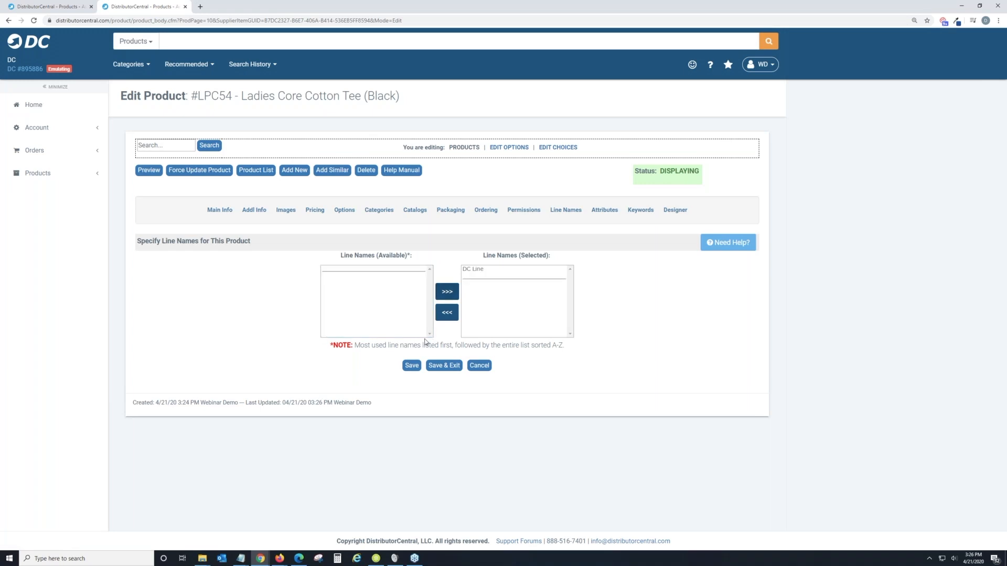
click(414, 366)
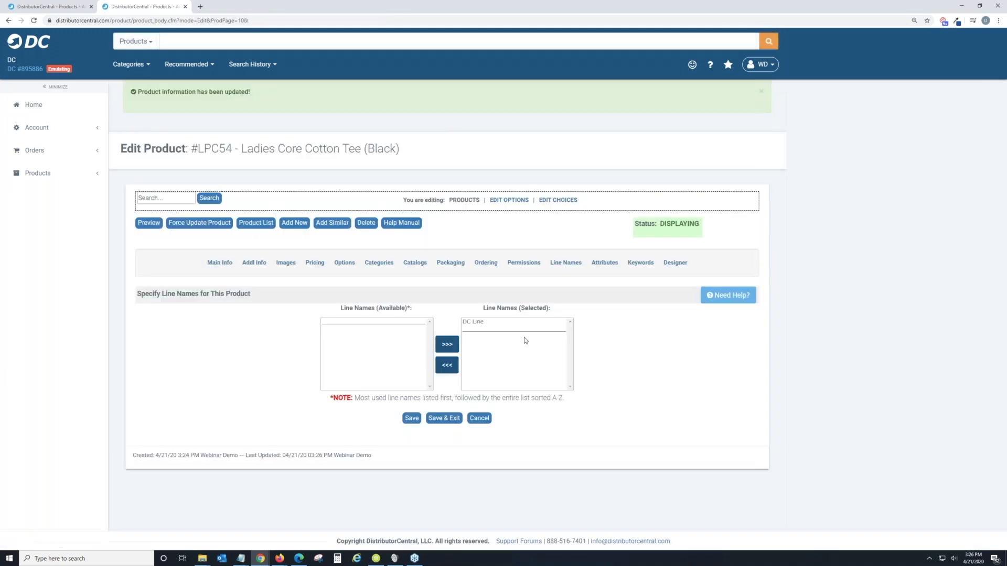
Examine the tee's imprint area and option assignment settings, and return to its main product information
click(353, 269)
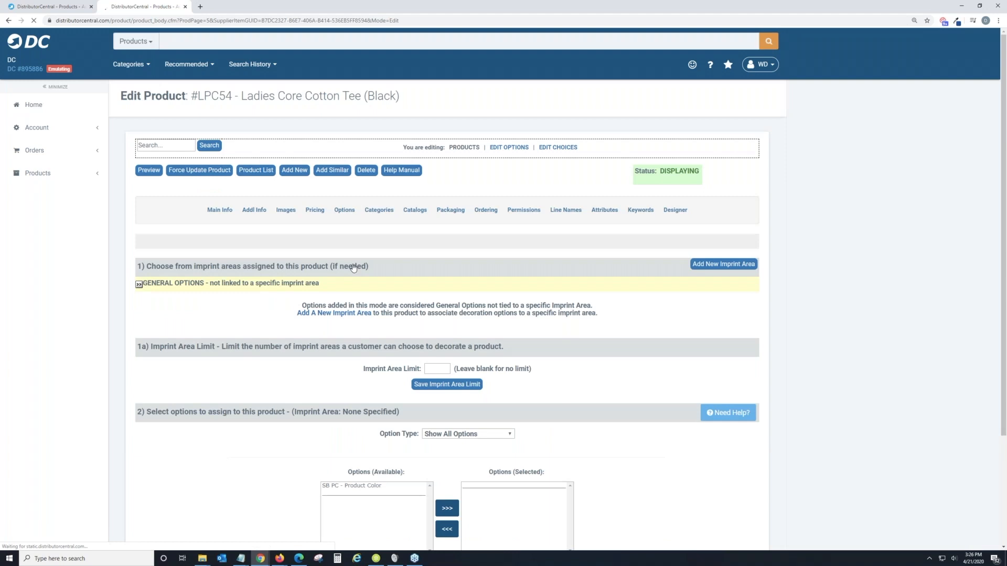
scroll(525, 420, down, 1)
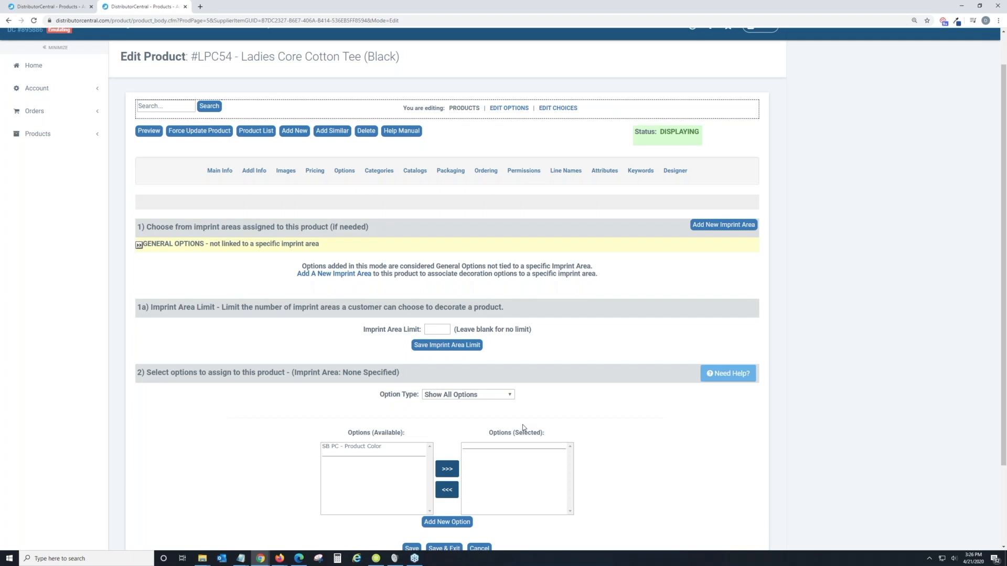
scroll(523, 427, up, 1)
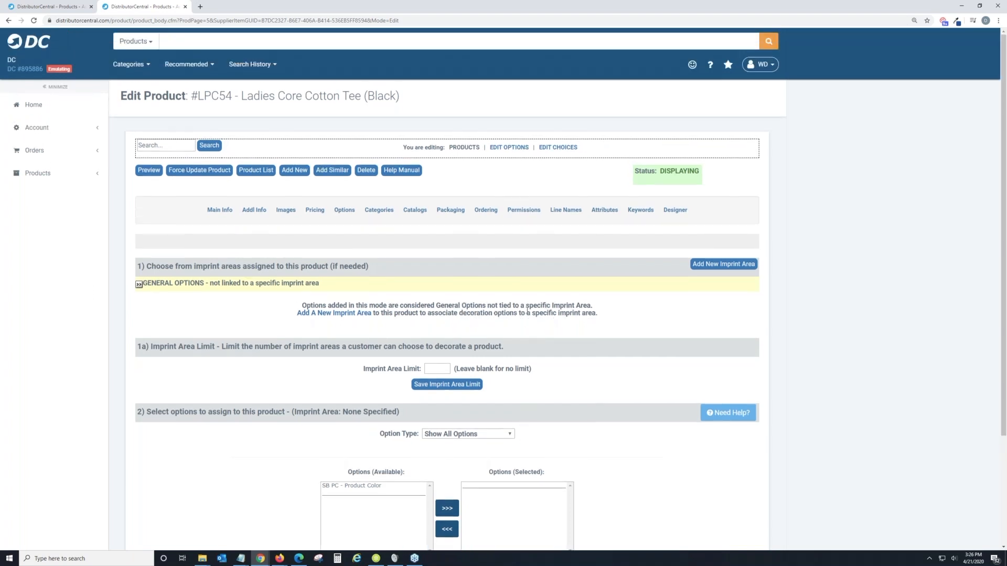
click(215, 211)
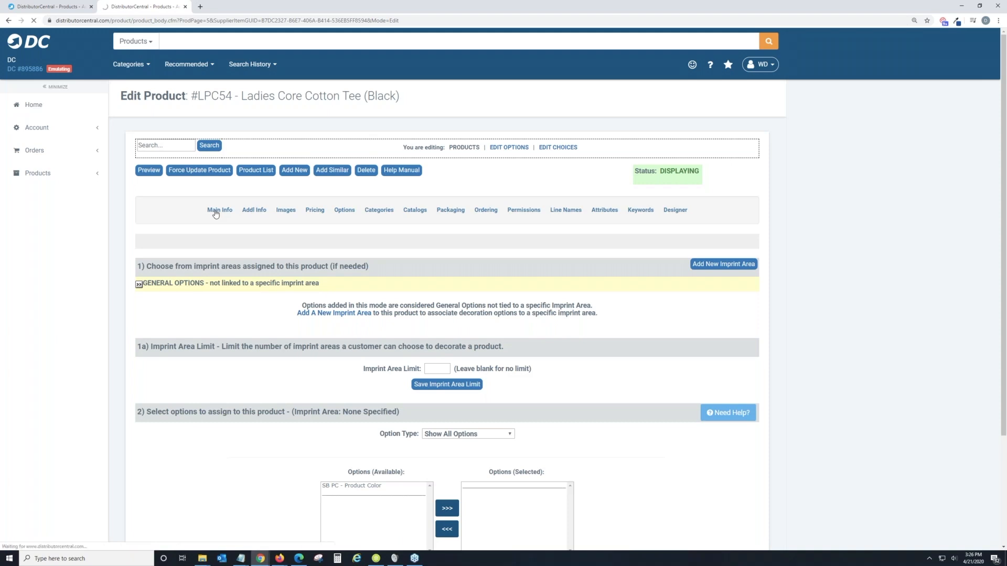
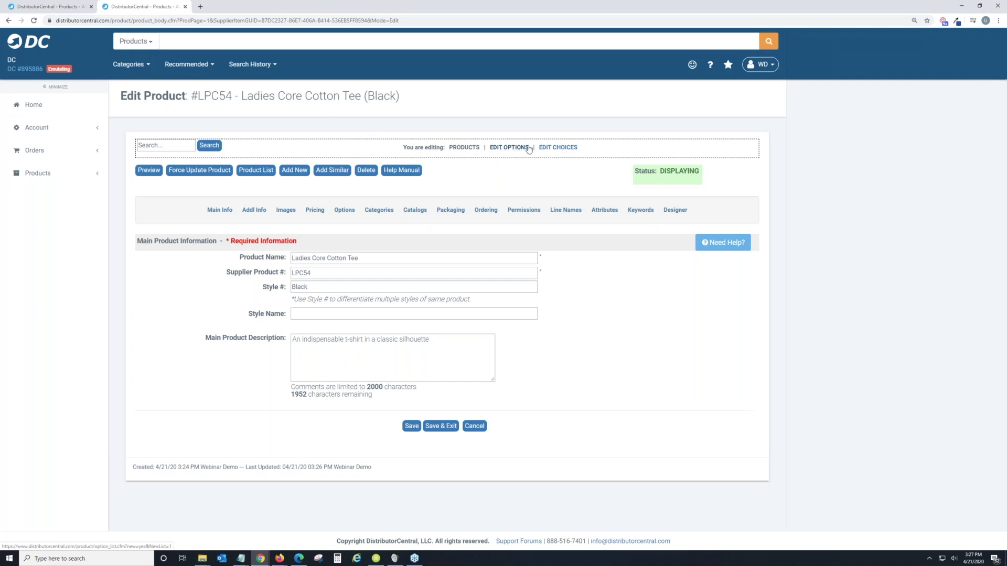
Start a new option choice of type Product Sizes with XS as both choice name and supplier choice number
click(555, 151)
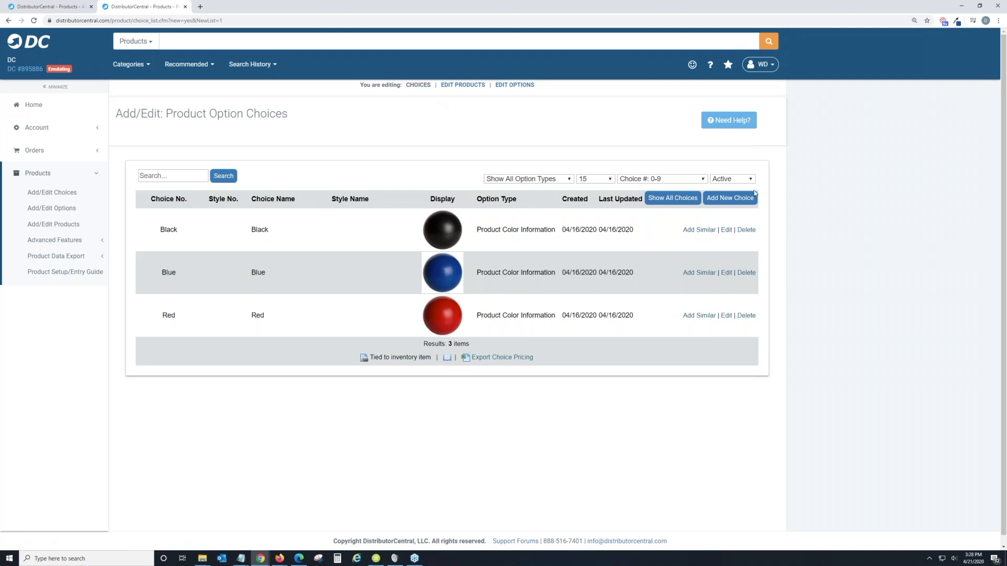
click(742, 204)
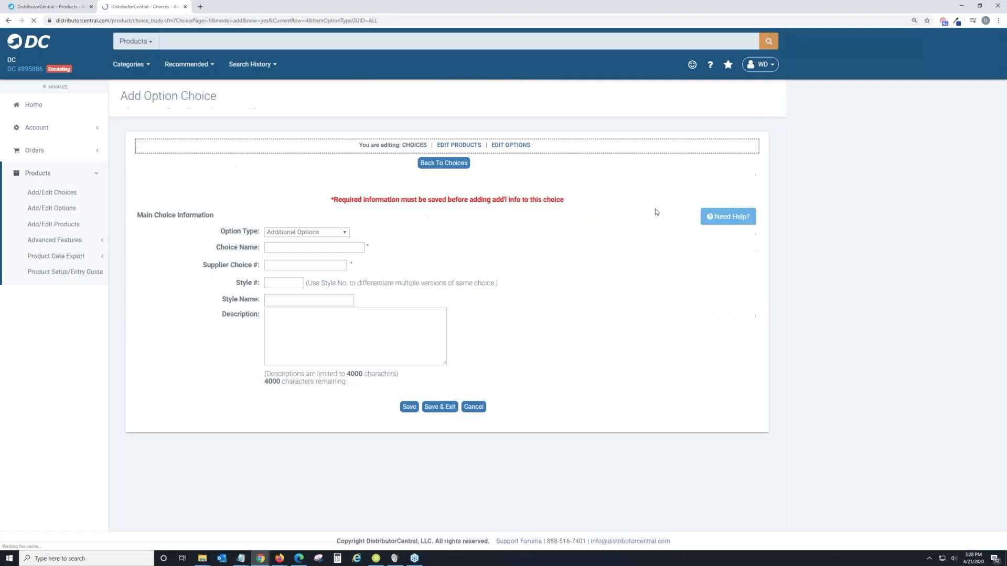
click(319, 232)
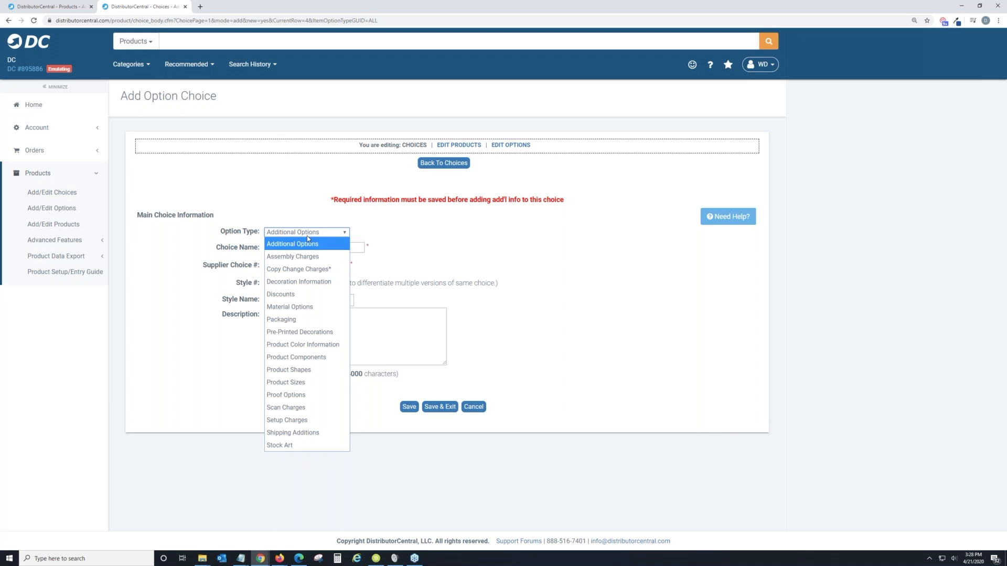
click(285, 382)
click(302, 250)
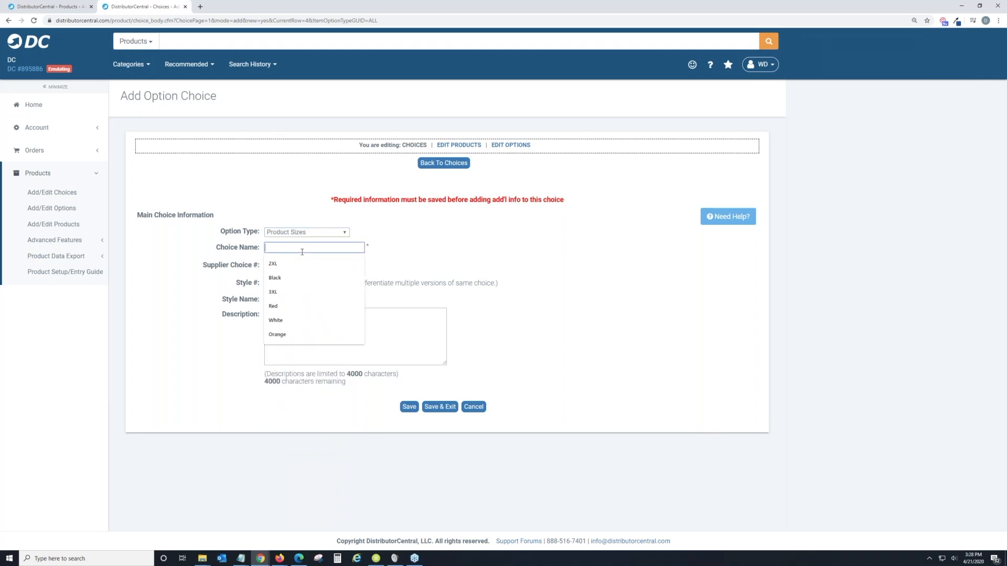
text(XS)
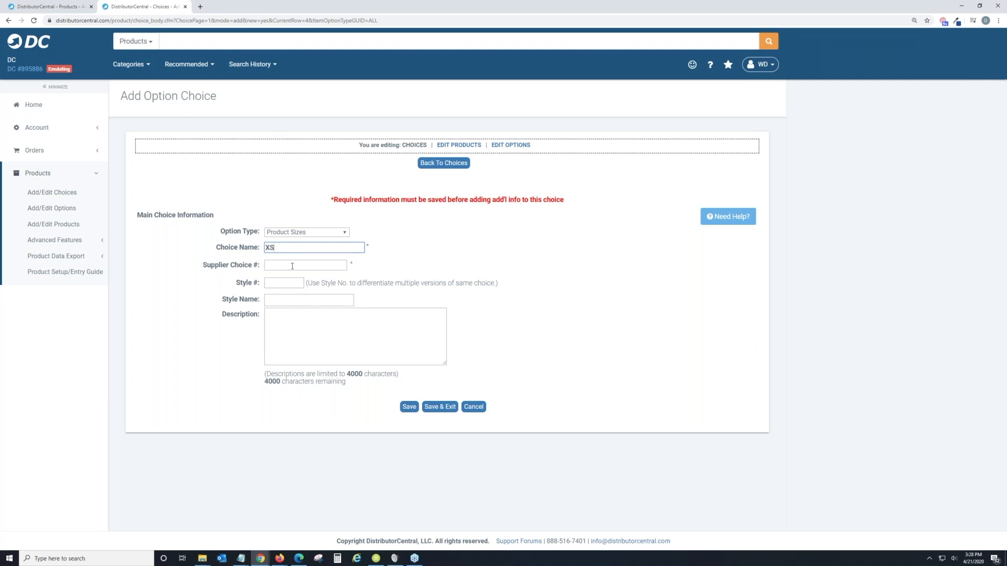
click(292, 266)
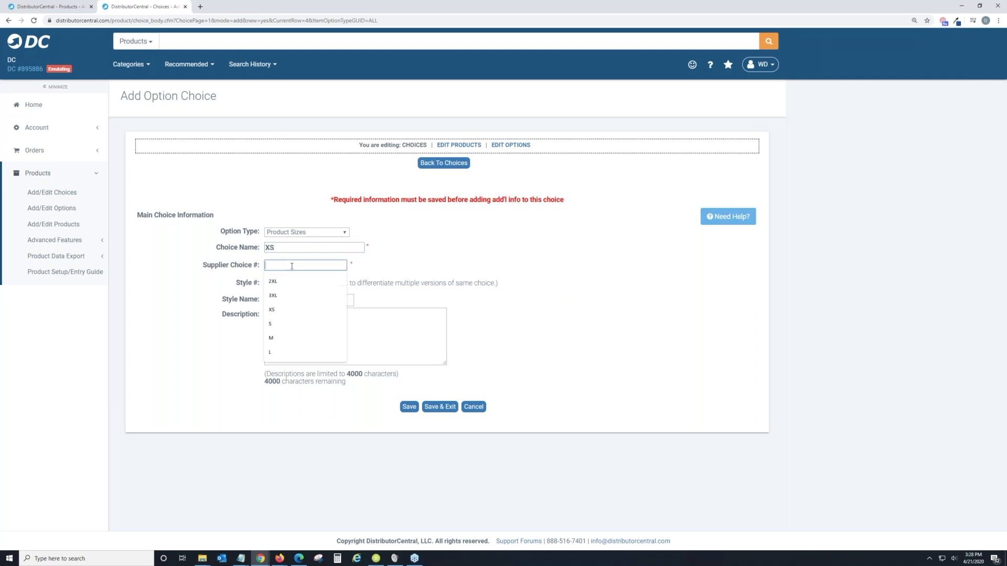
text(XS)
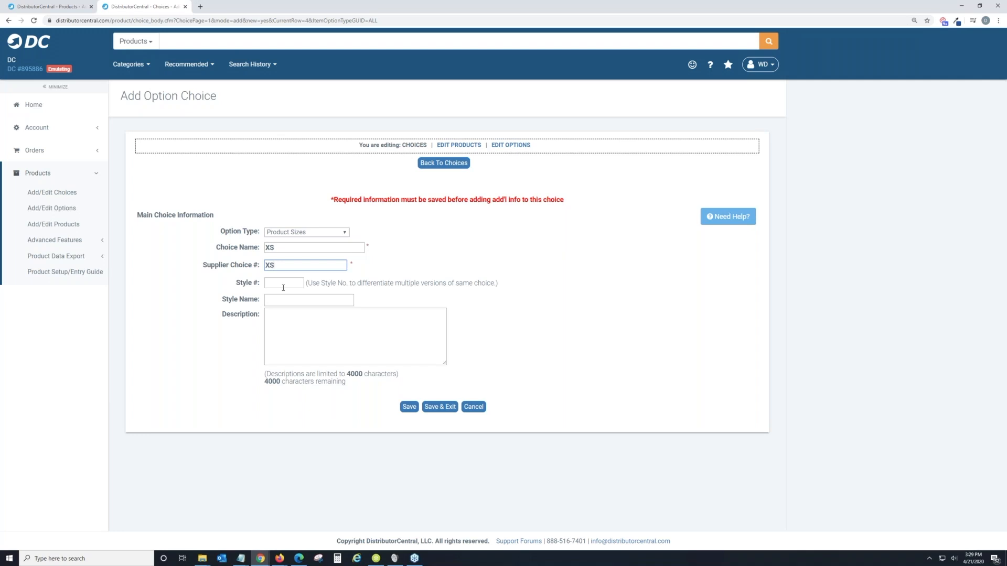
Set the XS choice's style number to LPC54 and save the choice
click(283, 288)
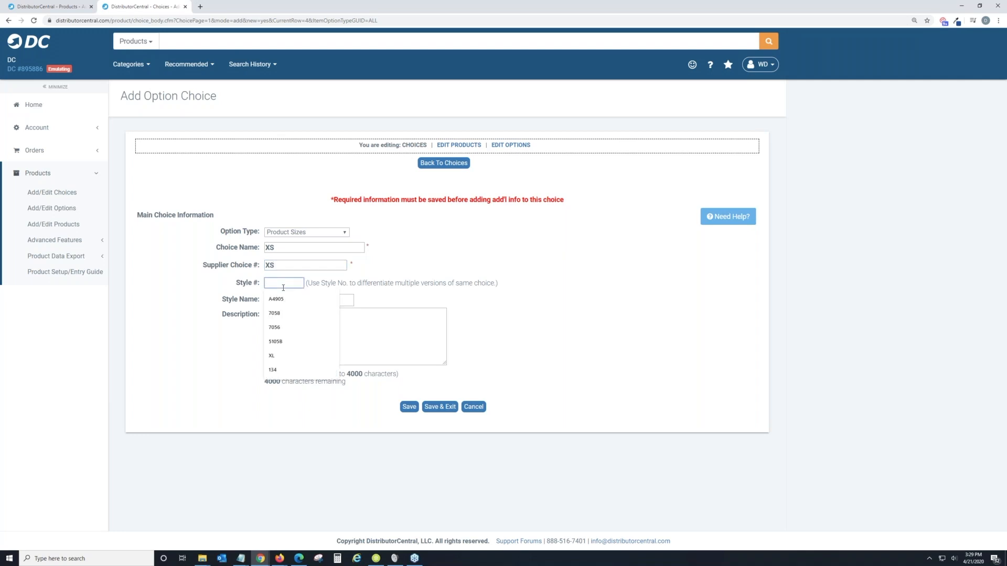
text(LPC)
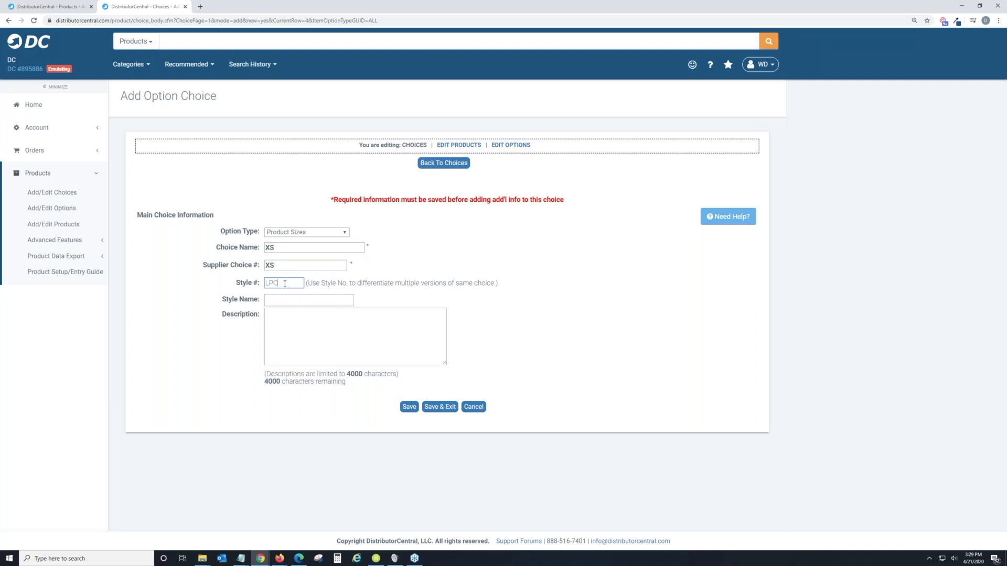
text(54)
click(413, 412)
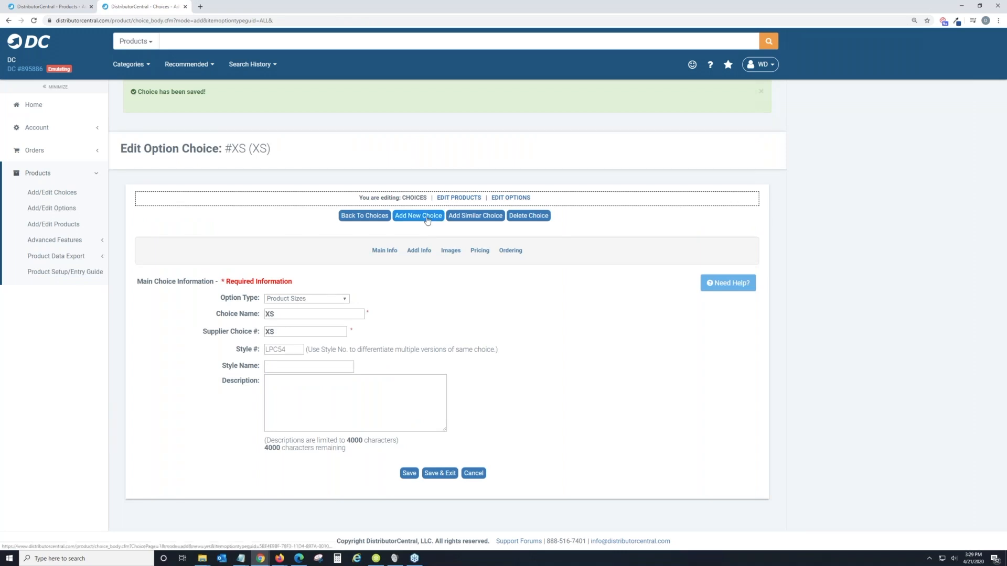
Create a similar choice from XS with choice name and supplier choice number S, and save it
click(466, 218)
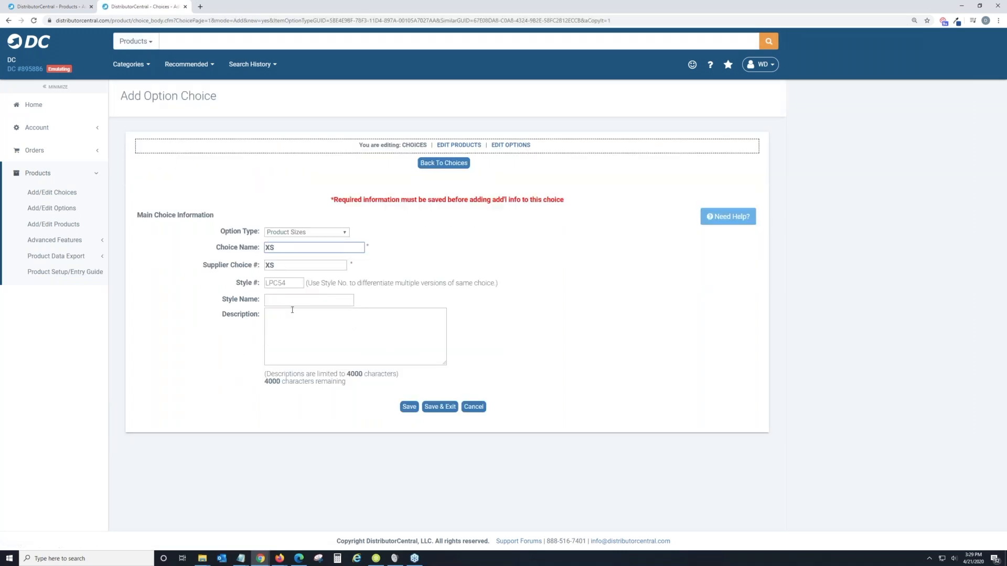
key(Home)
key(Delete)
click(271, 266)
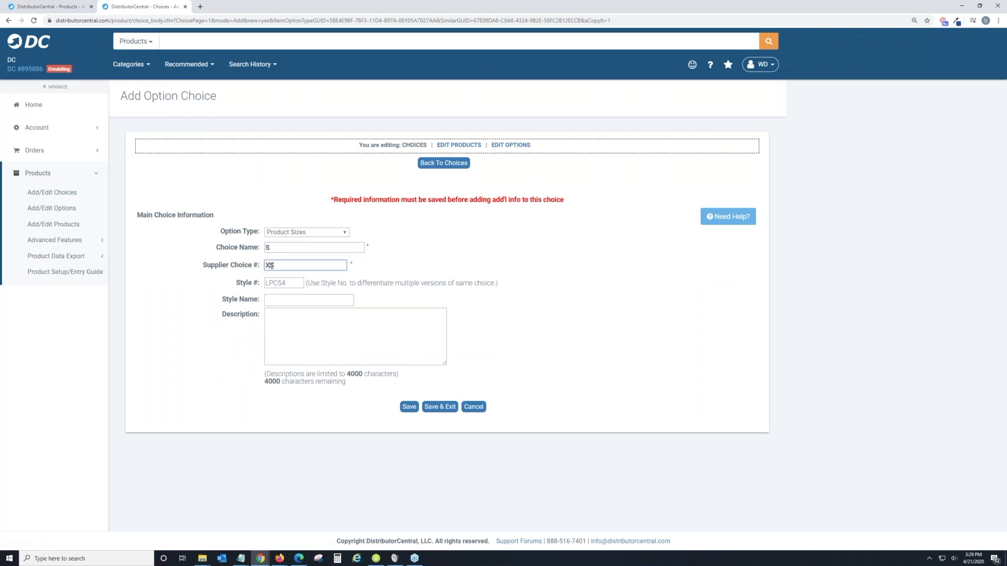
key(Home)
key(Delete)
click(407, 407)
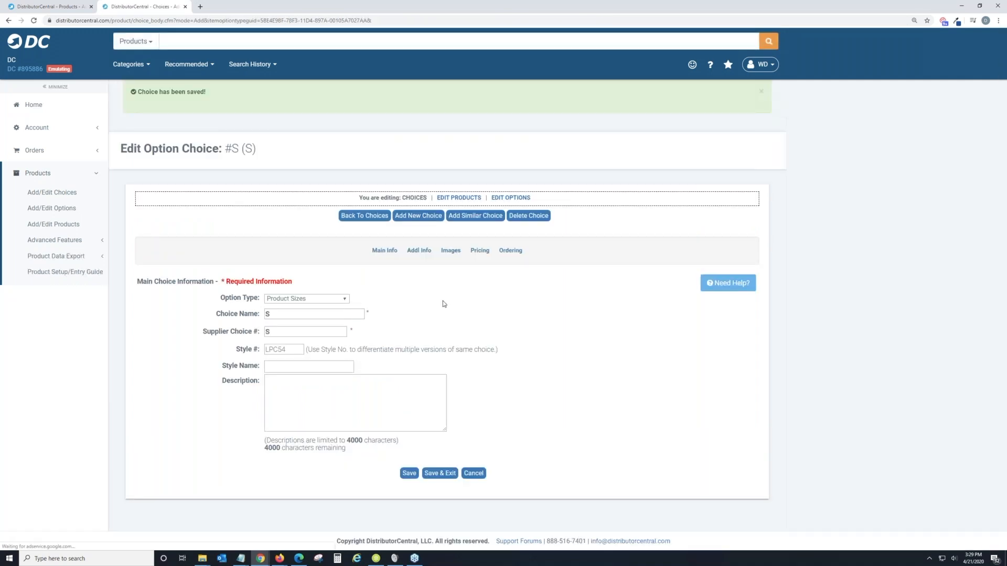
Create a similar choice from S with choice name and supplier choice number M, and save it
click(478, 216)
click(314, 247)
key(BackSpace)
text(M)
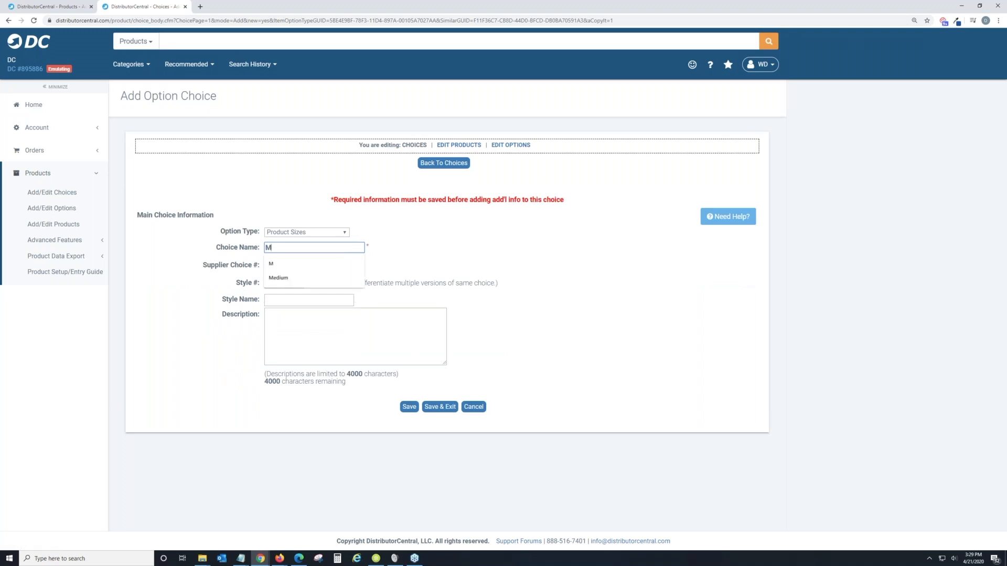
click(279, 264)
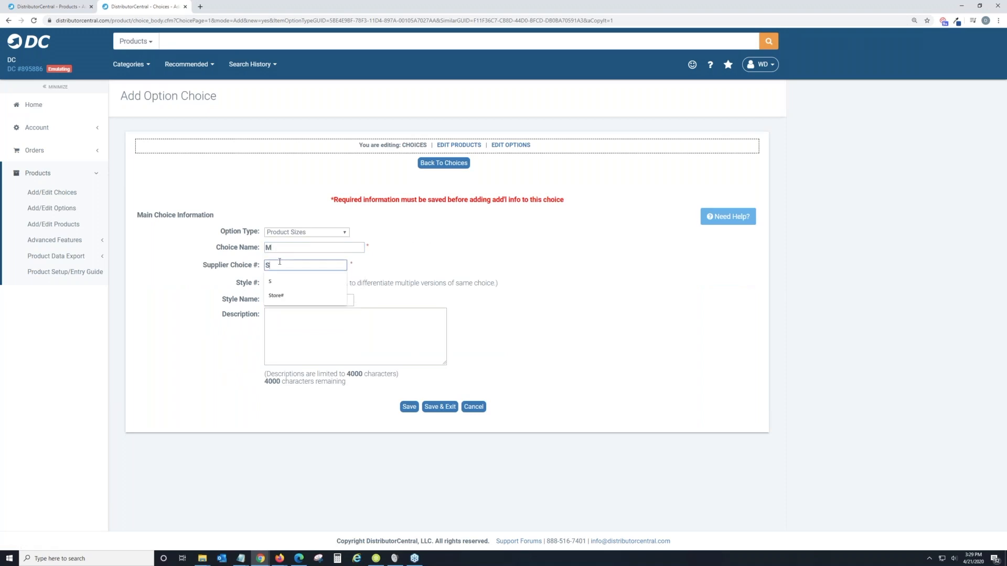
key(BackSpace)
text(M)
click(444, 247)
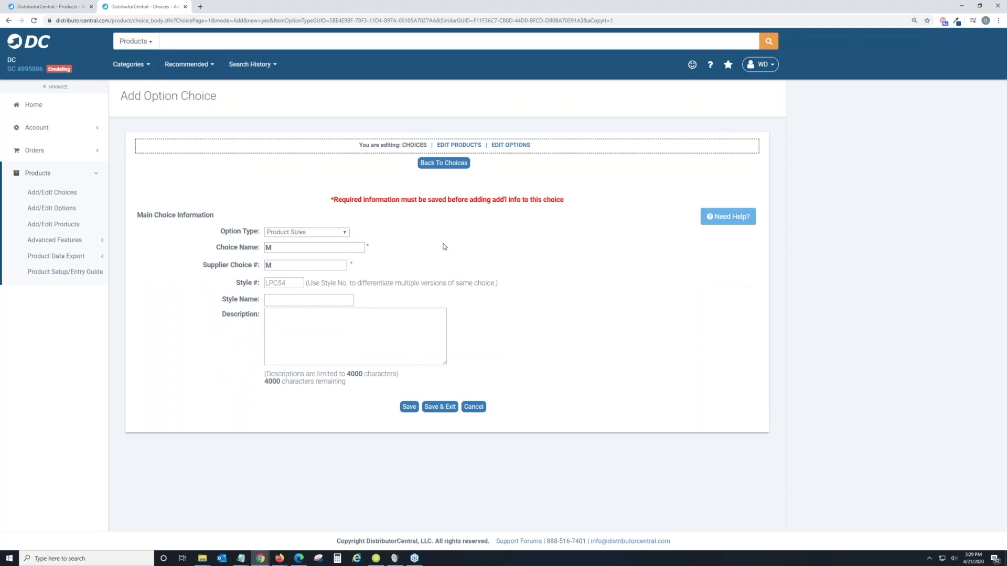
click(409, 408)
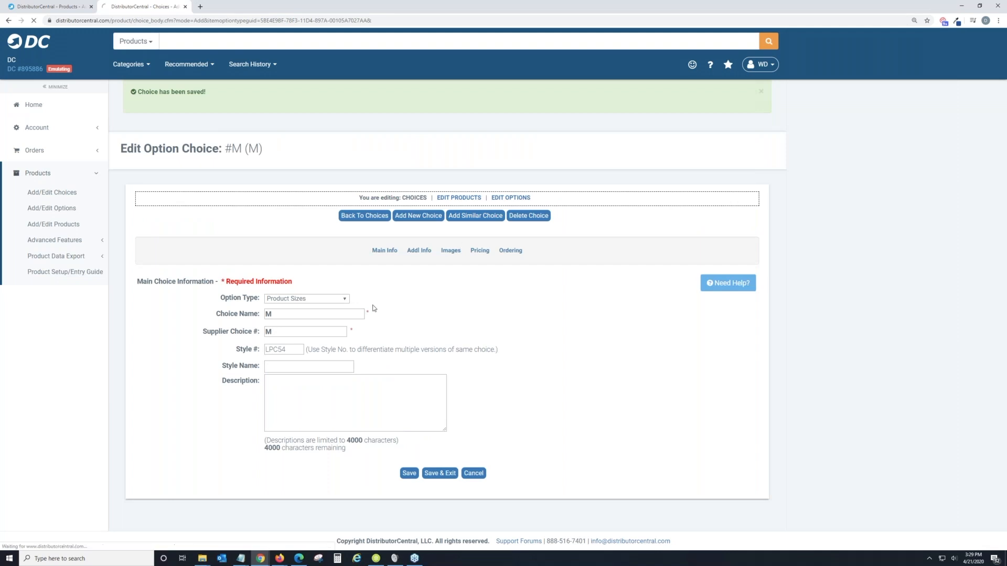
Create a similar choice from M with choice name and supplier choice number L, and save it
click(275, 248)
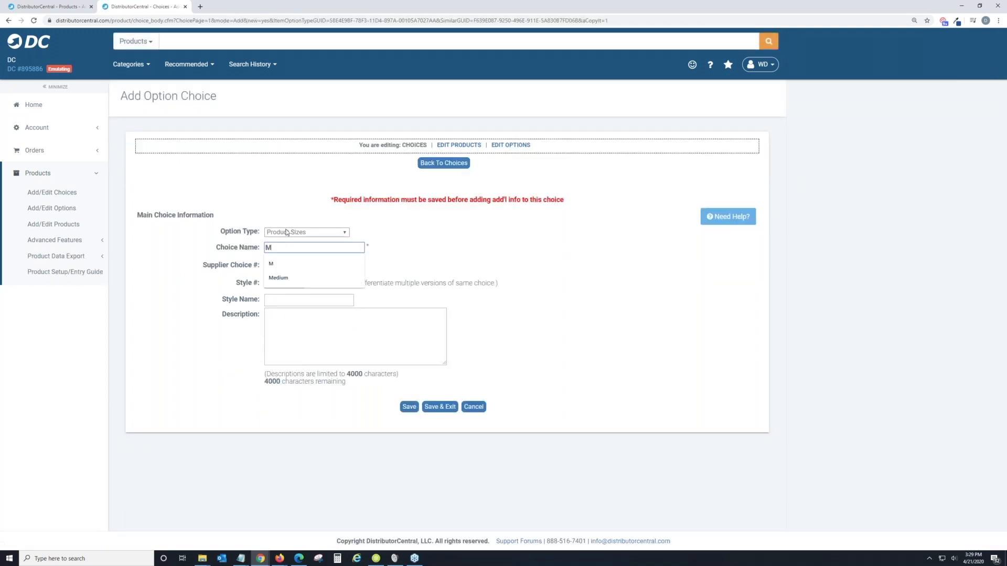
click(476, 215)
click(296, 250)
key(BackSpace)
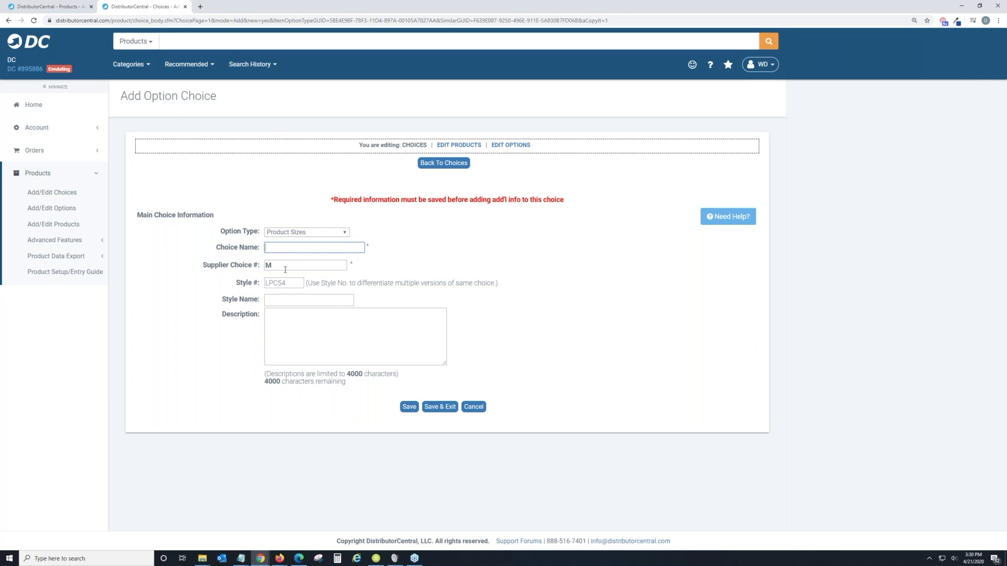
text(L)
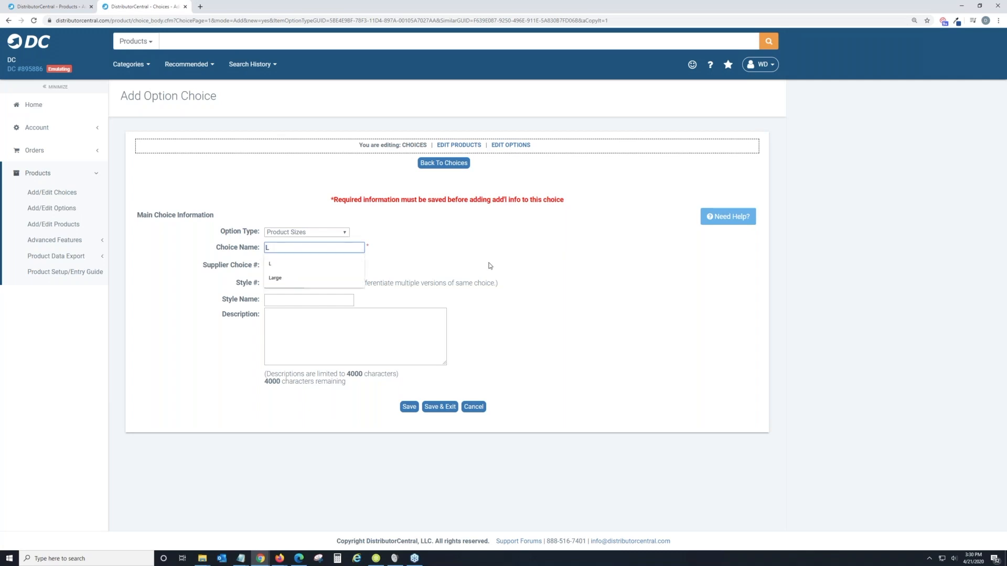
click(302, 264)
key(BackSpace)
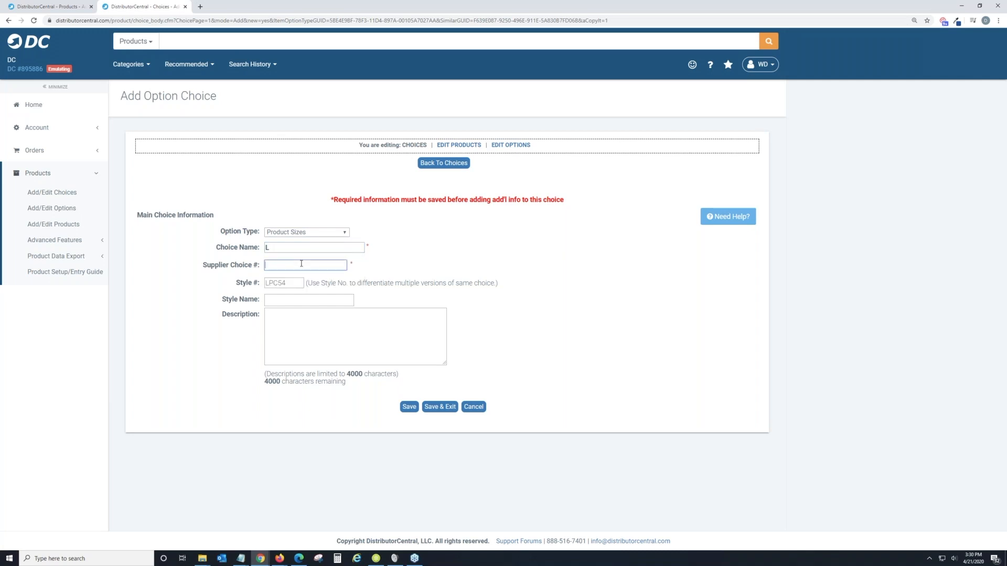
click(410, 407)
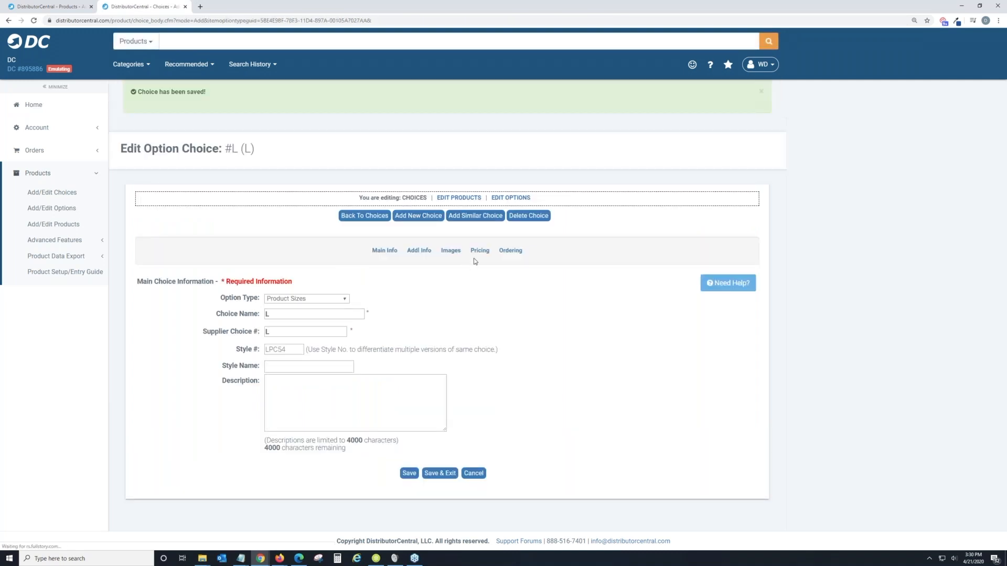
Create a similar choice from L with choice name and supplier choice number XL, and save it
click(483, 219)
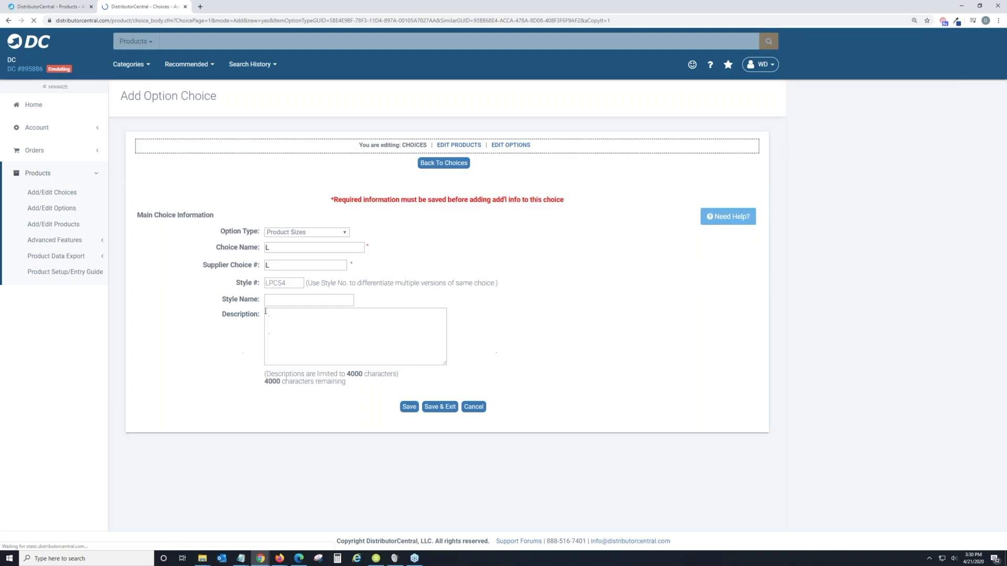
click(268, 250)
text(X)
key(ctrl+a)
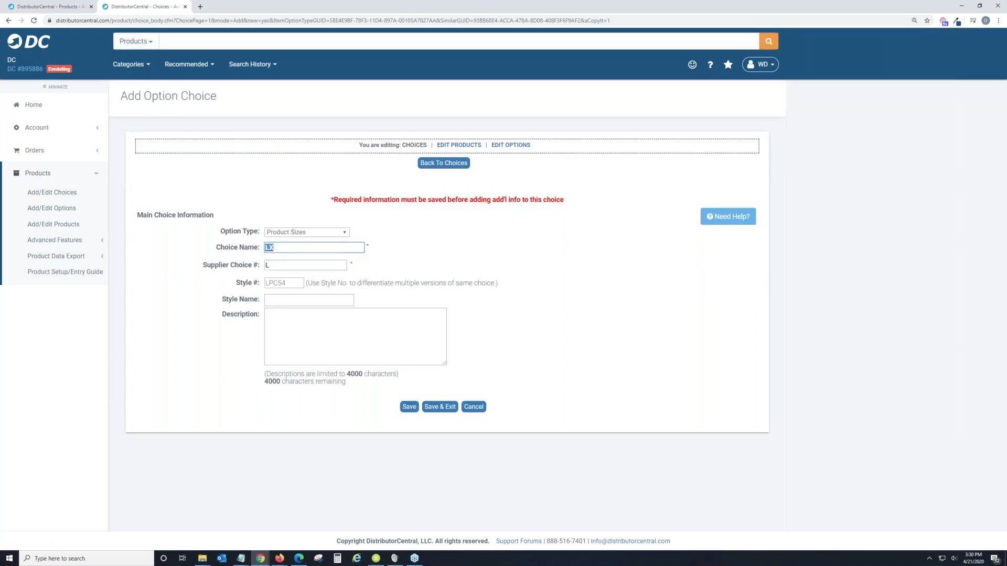
text(XL)
click(267, 266)
text(X)
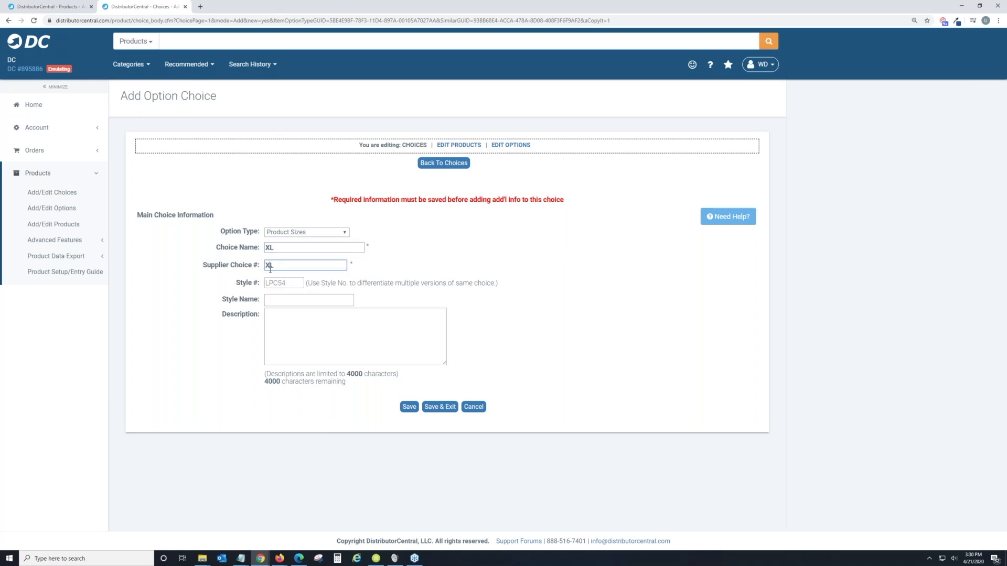
click(409, 407)
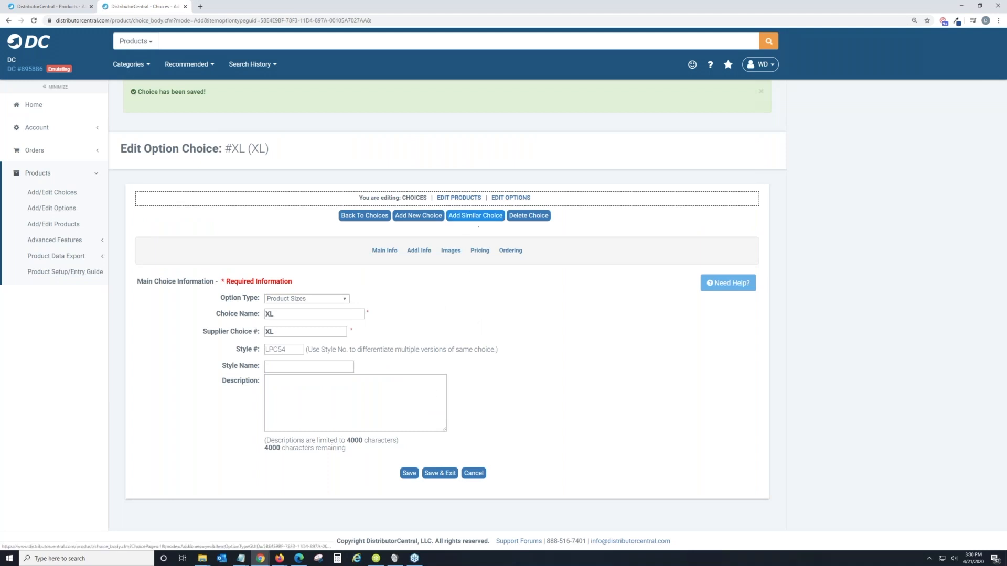
Create a similar choice from XL with choice name and supplier choice number 2XL, and save it
click(475, 216)
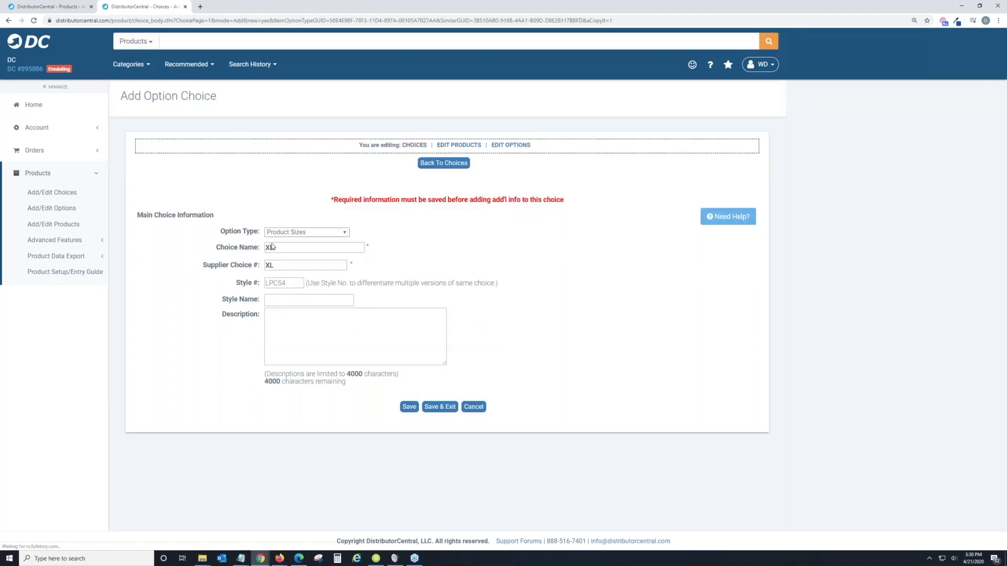
click(267, 248)
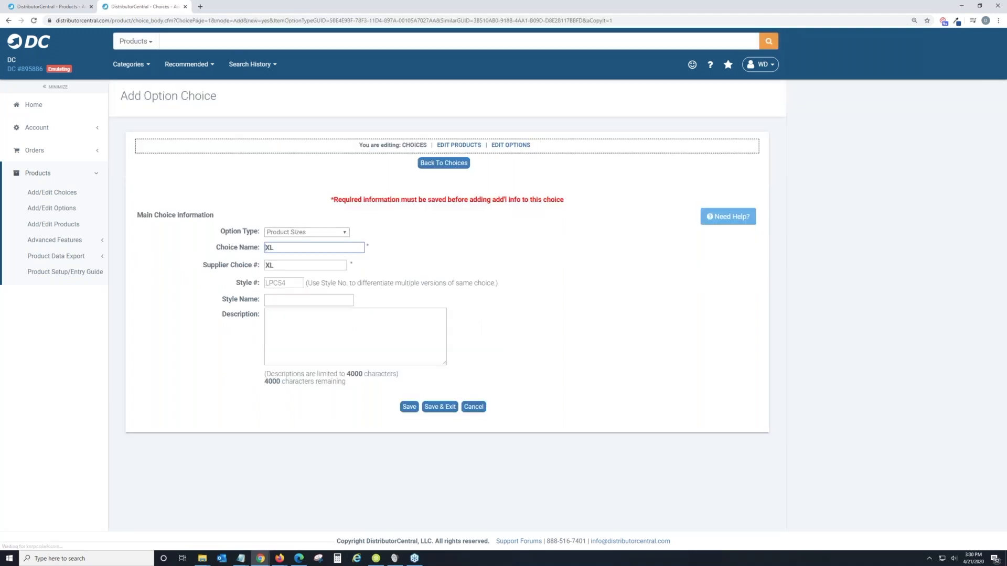
text(2)
click(268, 265)
text(2)
click(409, 408)
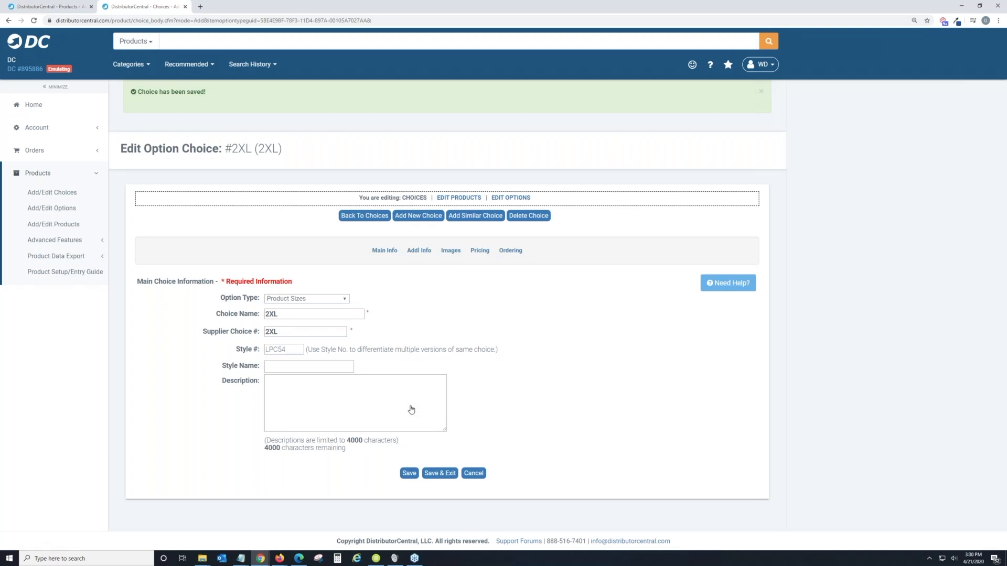
Add pricing to the 2XL choice: quantity 1, retail price 2.00, unit Extra, displayed to customers, and save it
click(480, 253)
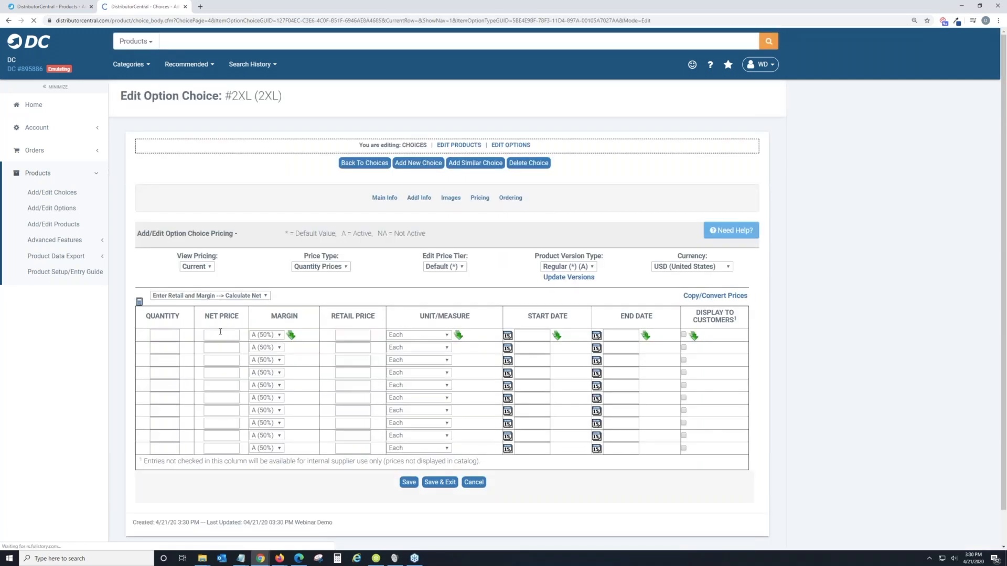
click(160, 337)
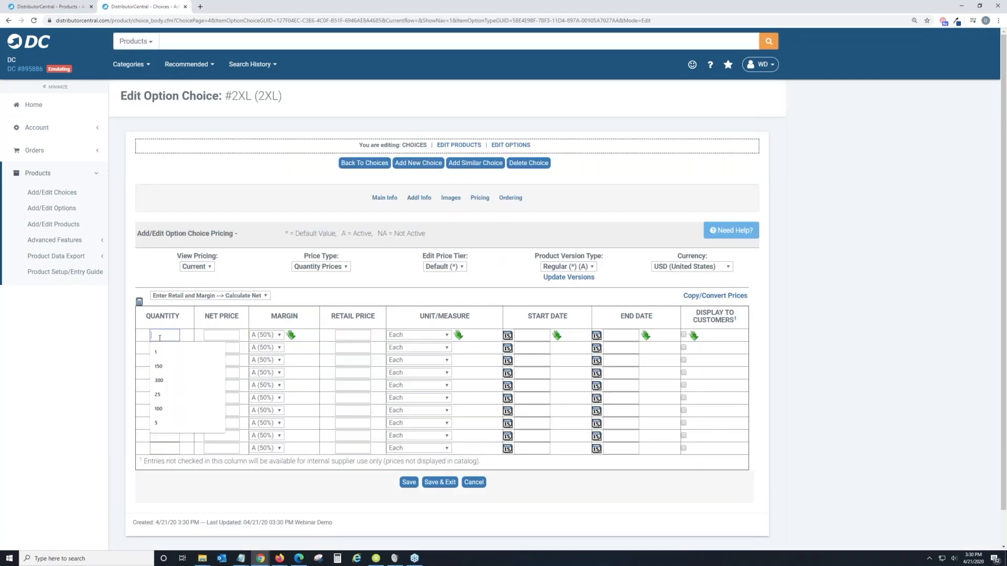
text(1)
click(353, 336)
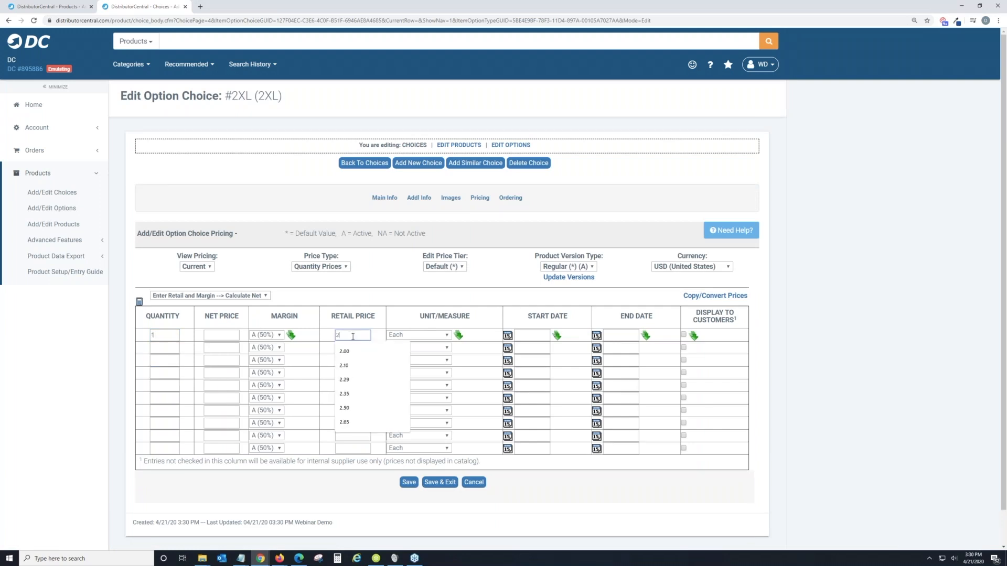
text(2)
click(411, 335)
key(e)
key(Return)
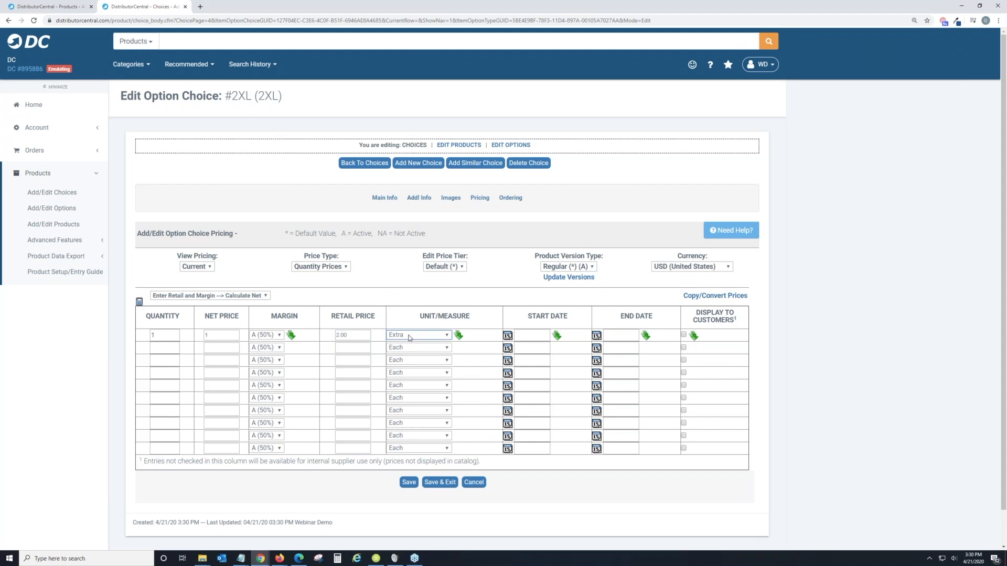
click(683, 334)
click(408, 483)
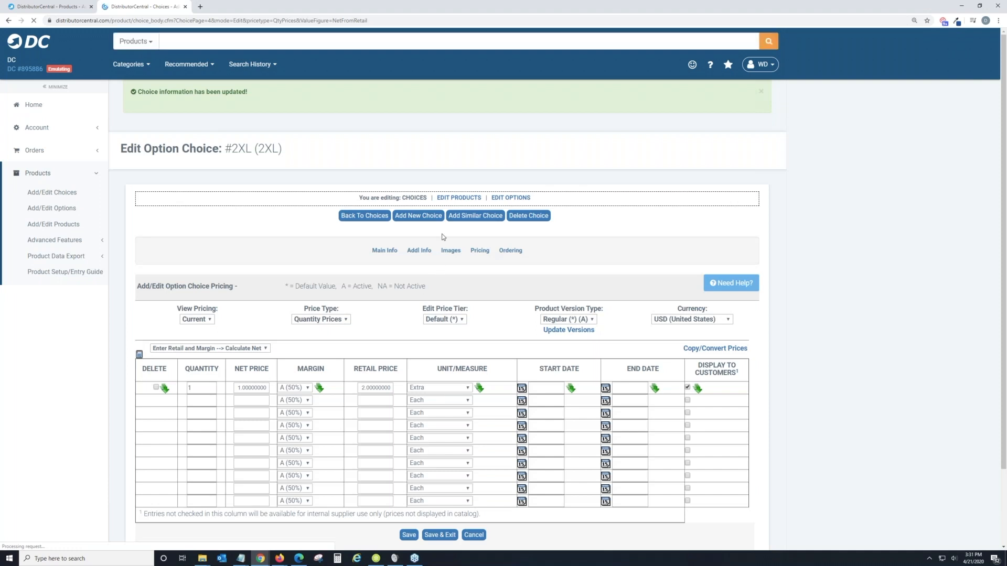
Create a similar choice from 2XL with choice name and supplier choice number 3XL, and save it
click(475, 216)
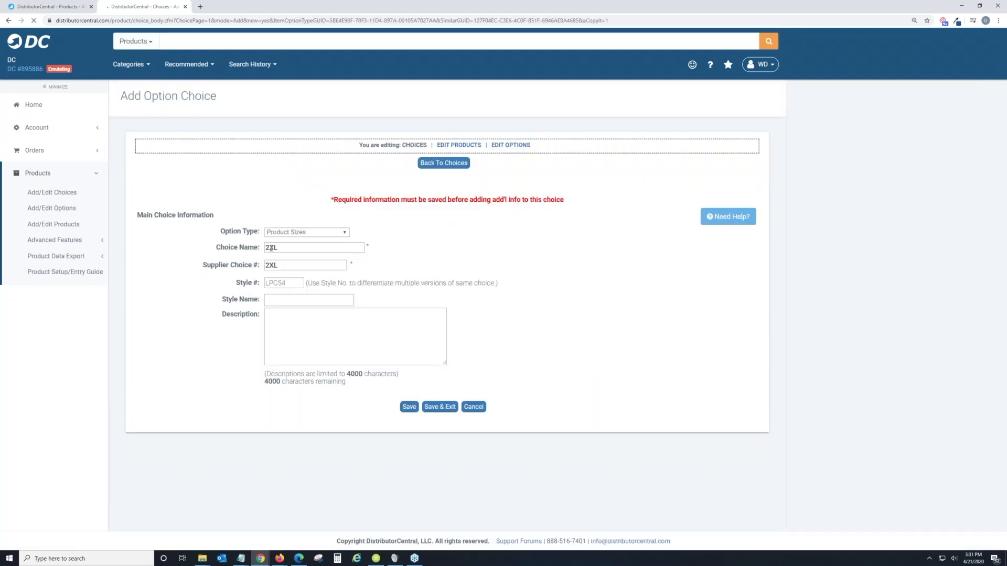
click(270, 248)
key(BackSpace)
text(3XL)
click(270, 266)
key(BackSpace)
text(3)
click(409, 407)
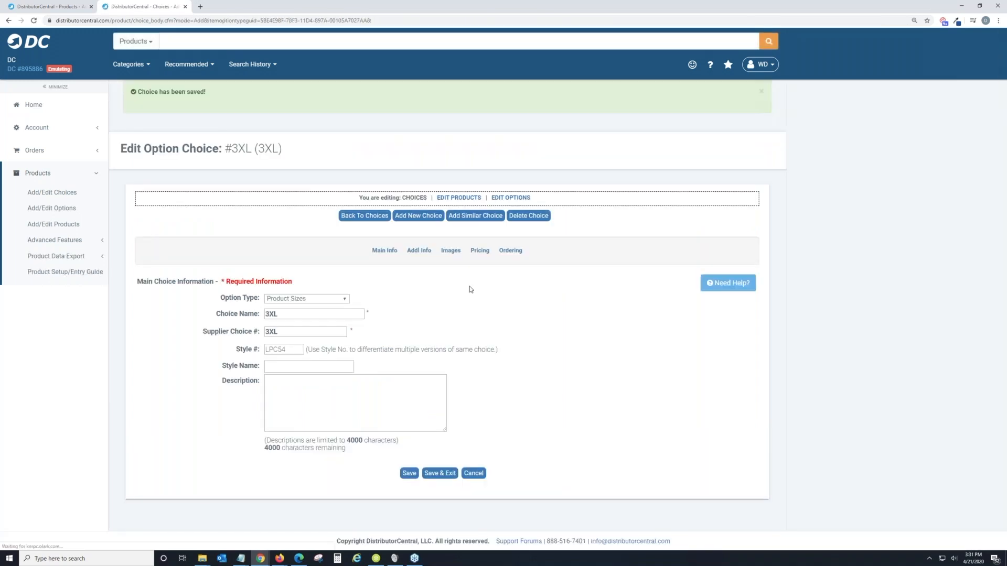
Set the 3XL choice's retail price for quantity 1 to 4.00 and save the pricing
click(479, 251)
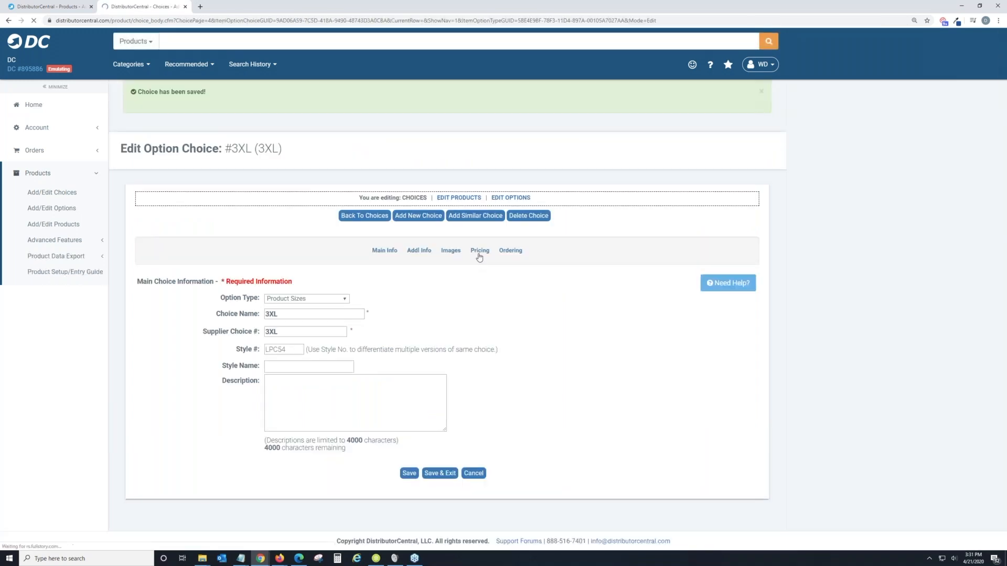
double_click(376, 334)
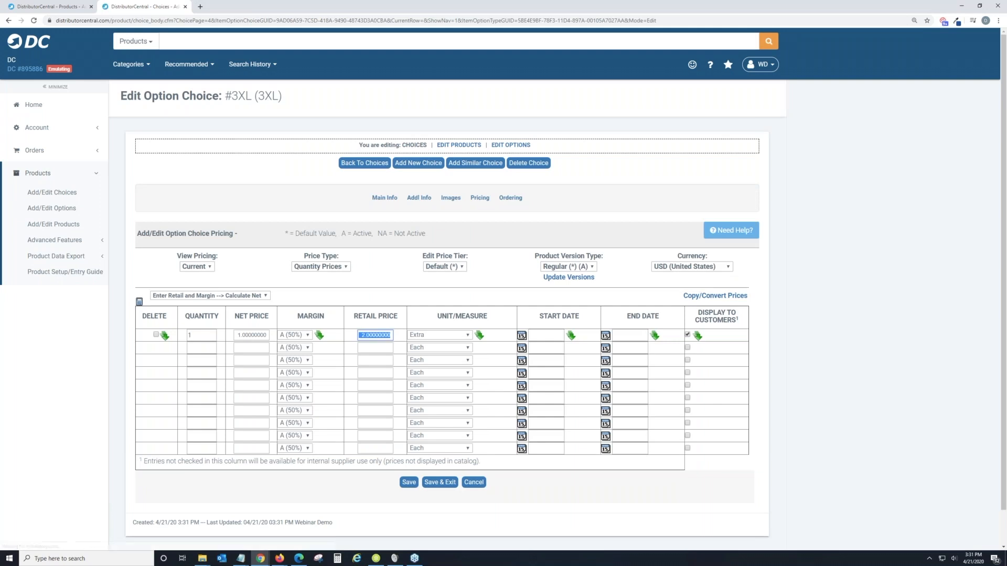
text(4.00)
click(409, 482)
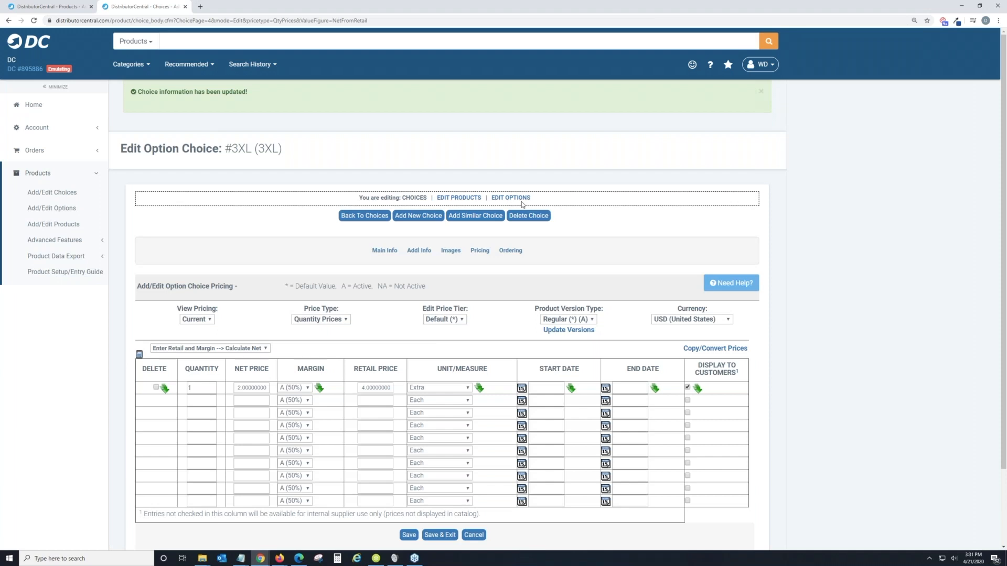
Create a new option of type Product Sizes with option name Product Sizes and supplier option number LPC54 PS, and save it
click(377, 225)
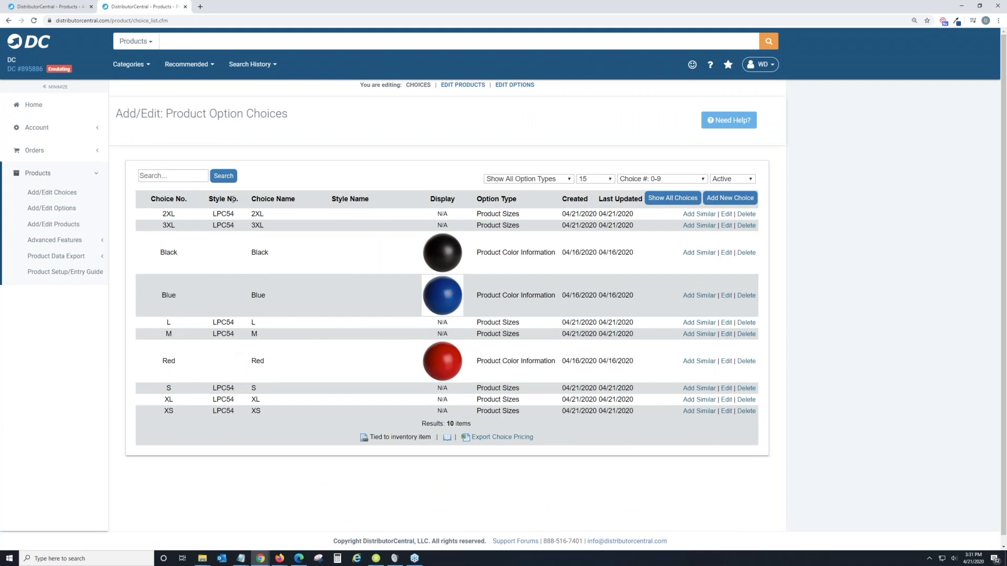
click(520, 90)
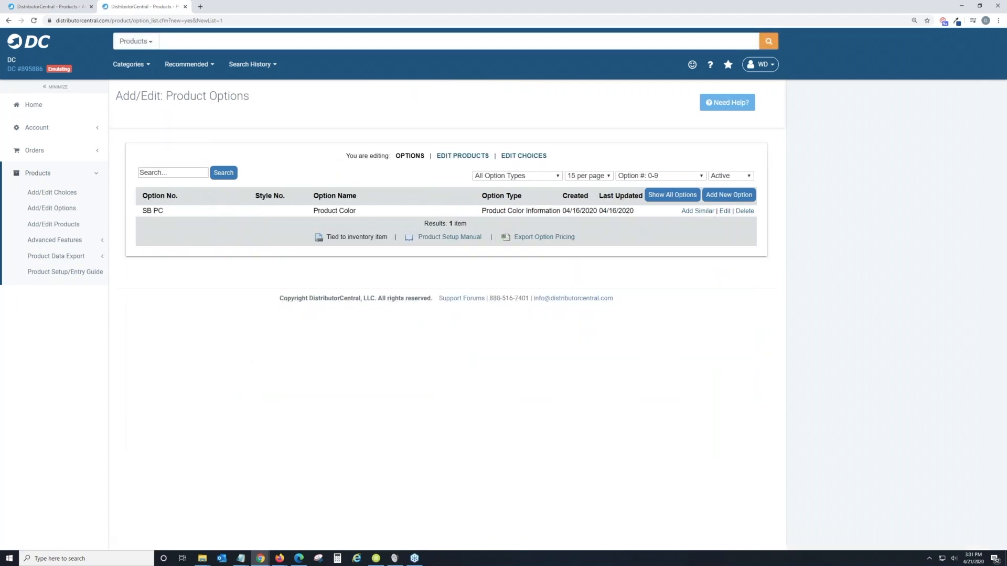
click(718, 199)
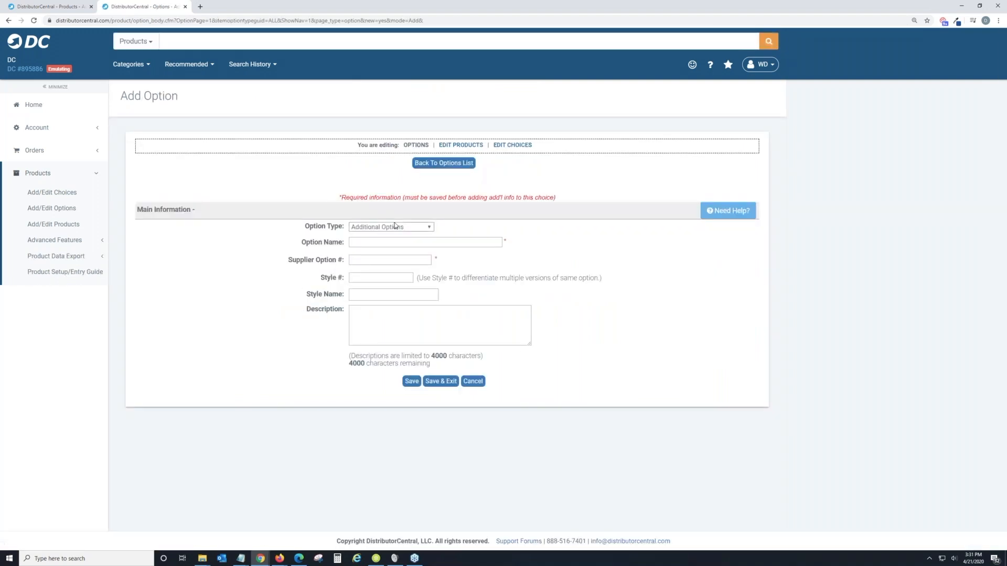
click(398, 228)
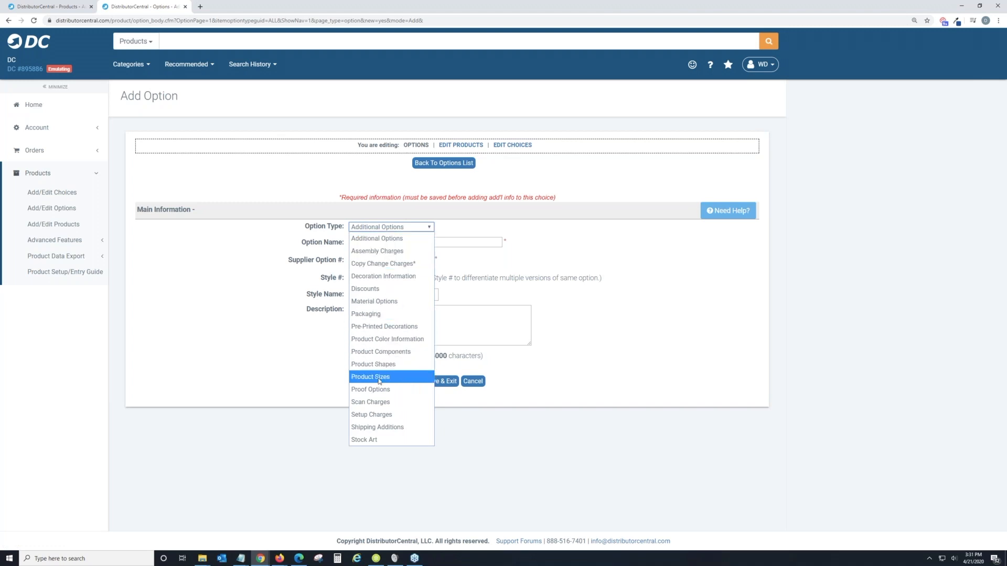
click(380, 378)
click(398, 246)
text(Product Sizes)
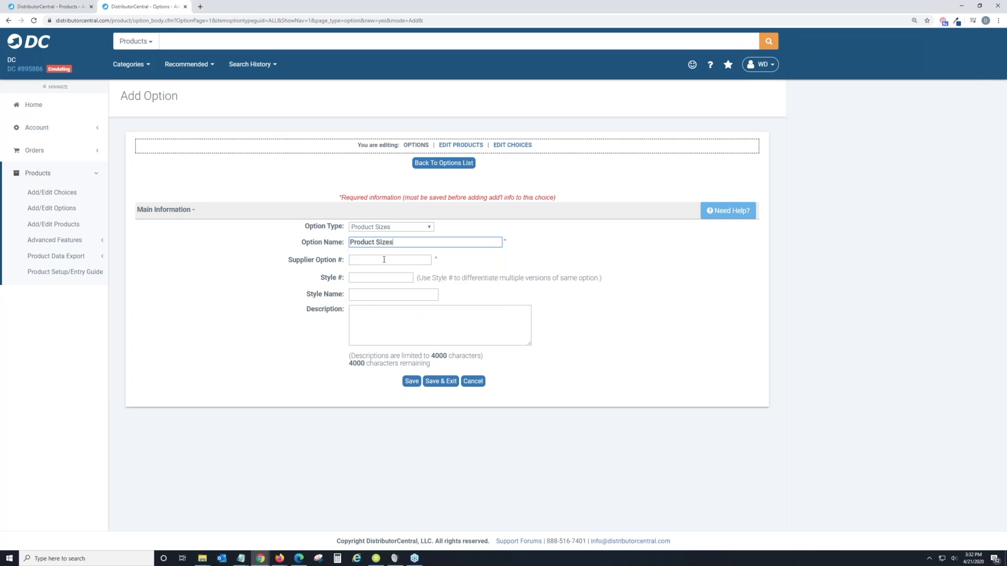
click(384, 259)
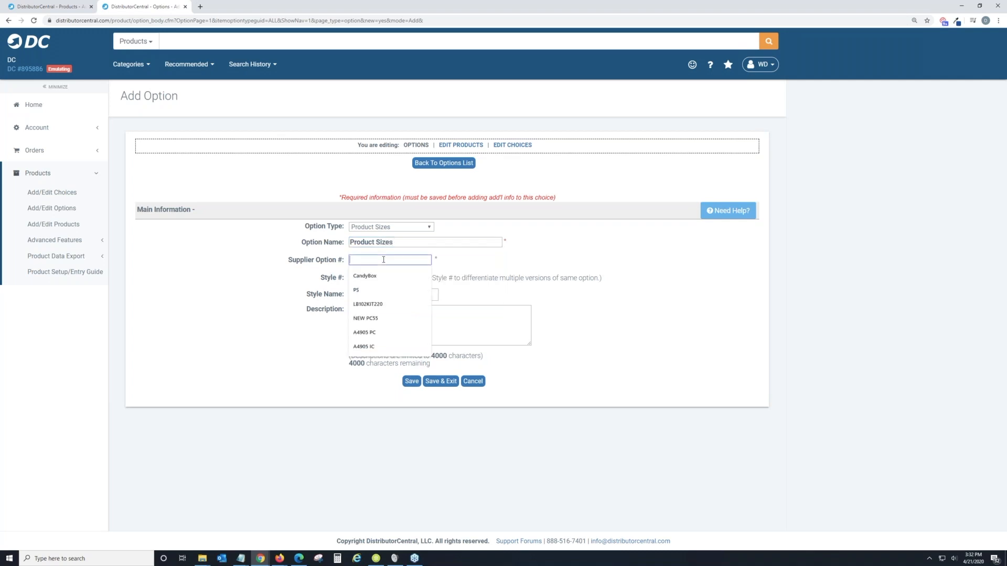
text(L)
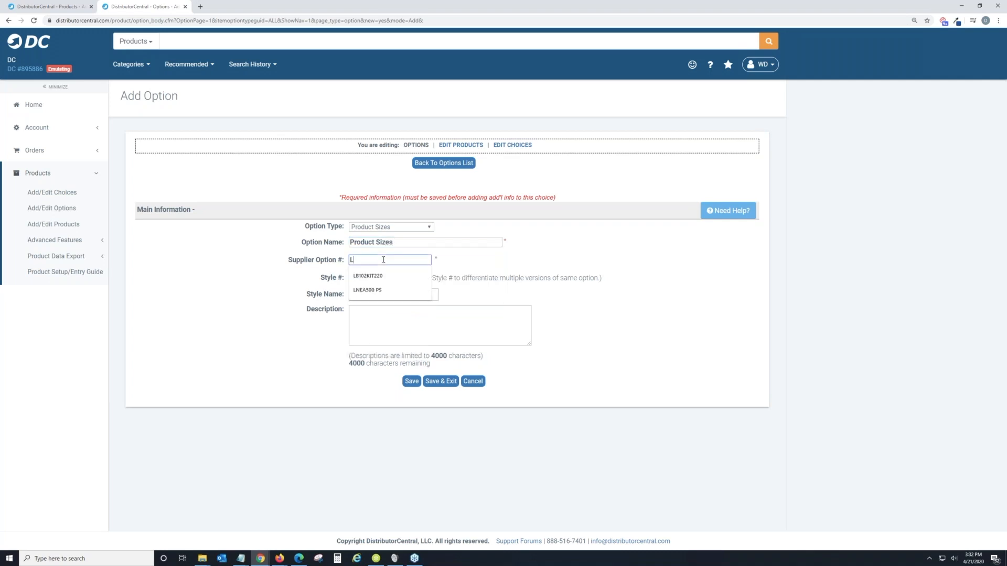
text(P)
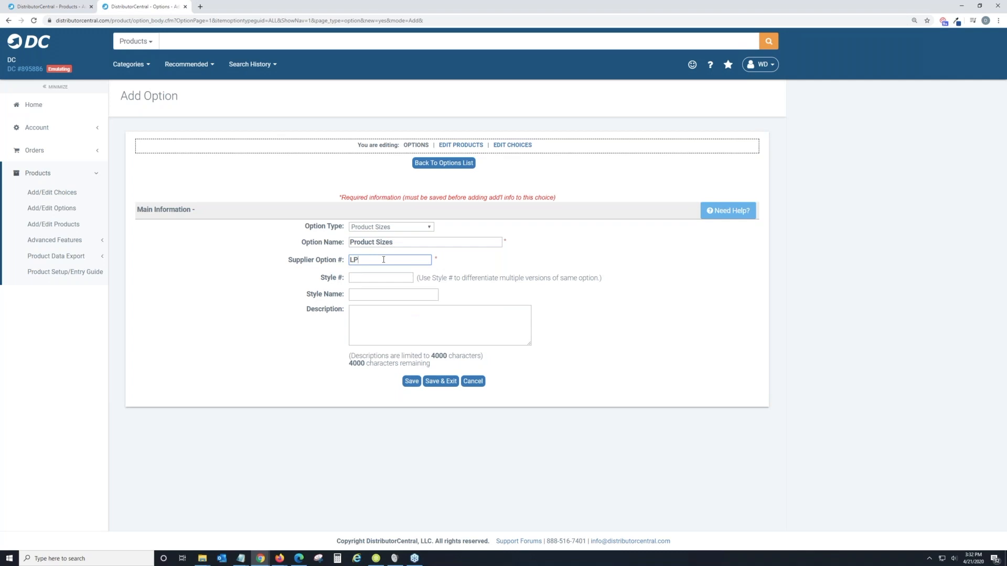
text(C54 PS)
click(414, 383)
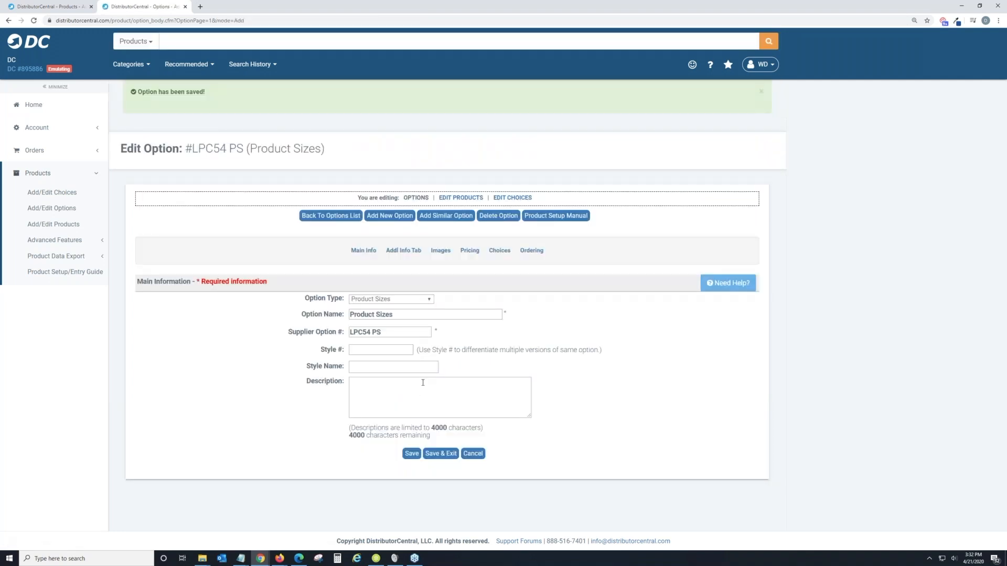
Assign all the available LPC54 size choices, XS through 3XL, to the LPC54 PS option and save it
click(499, 251)
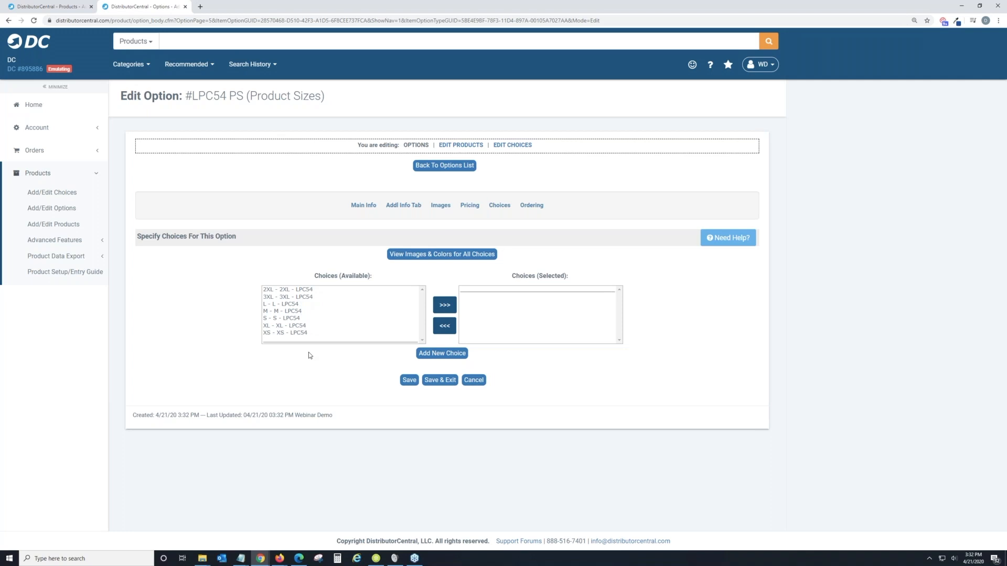
click(304, 290)
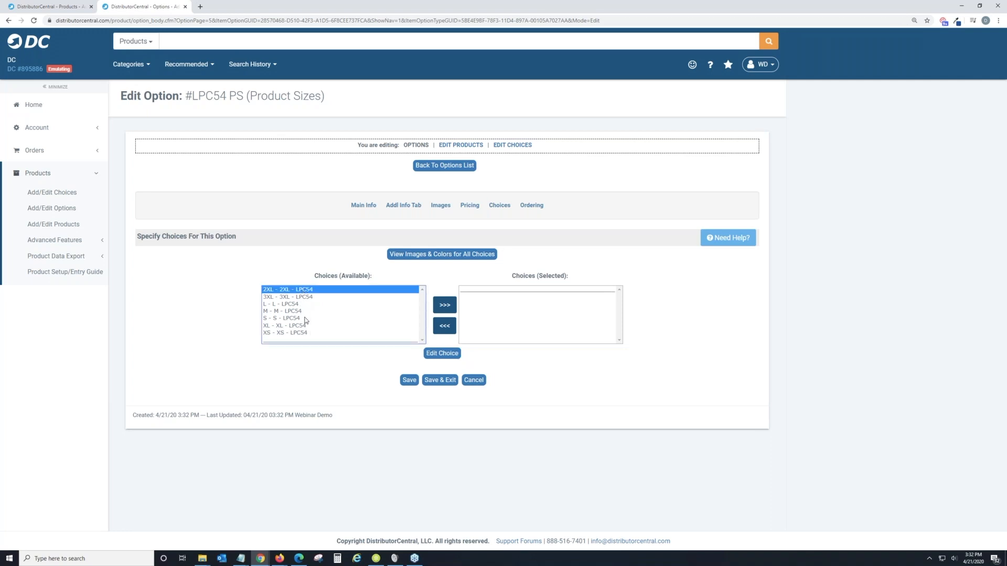
shift+click(306, 333)
click(454, 309)
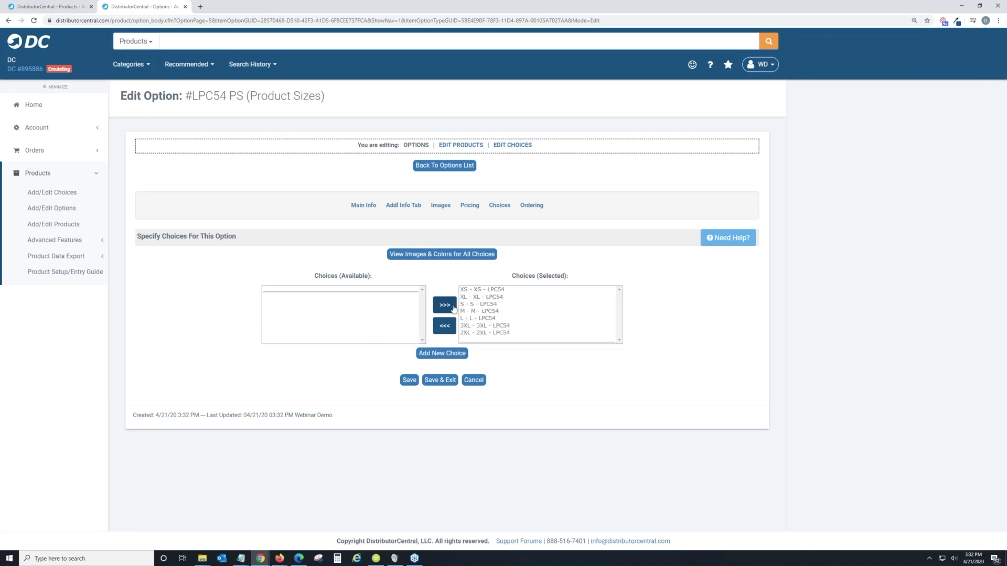
click(409, 381)
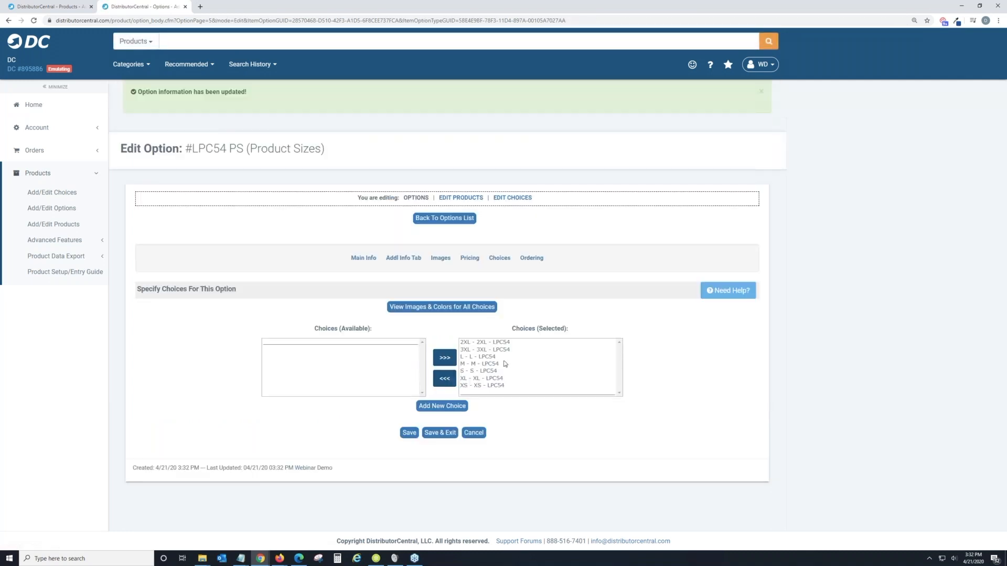
In the option's ordering information, set the minimum option quantity or number of choices to 1 and make the option required
click(531, 258)
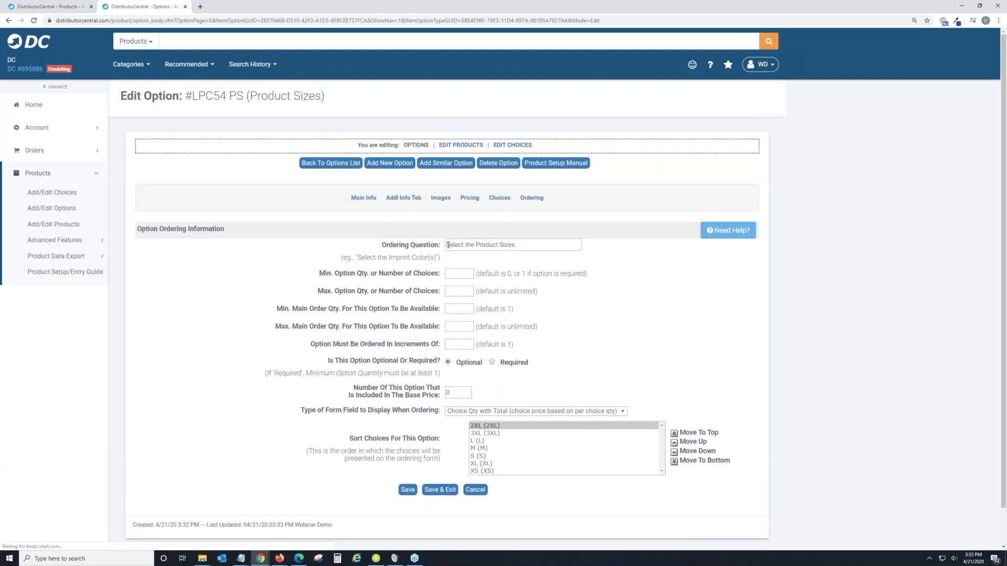
click(511, 243)
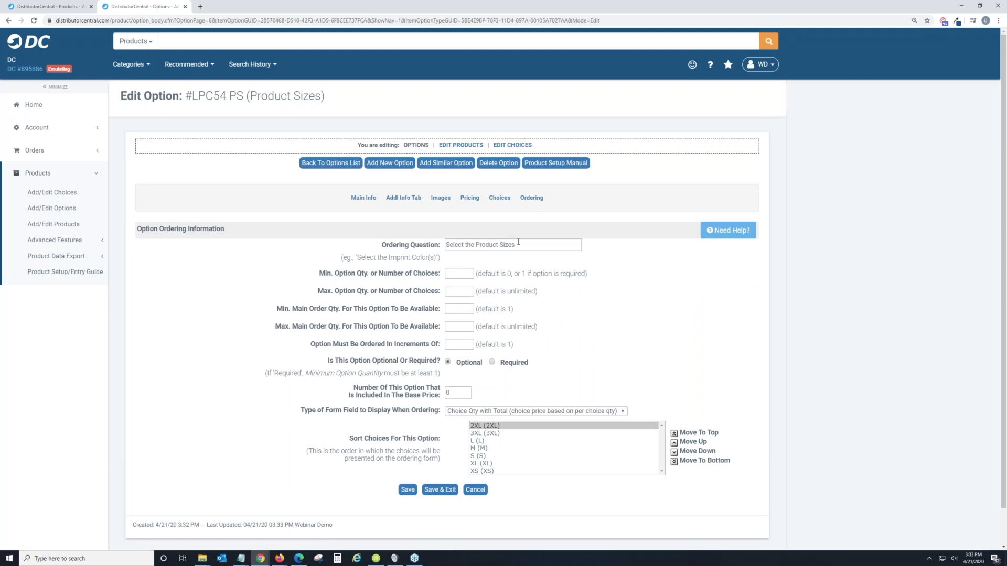
drag(515, 245, 478, 248)
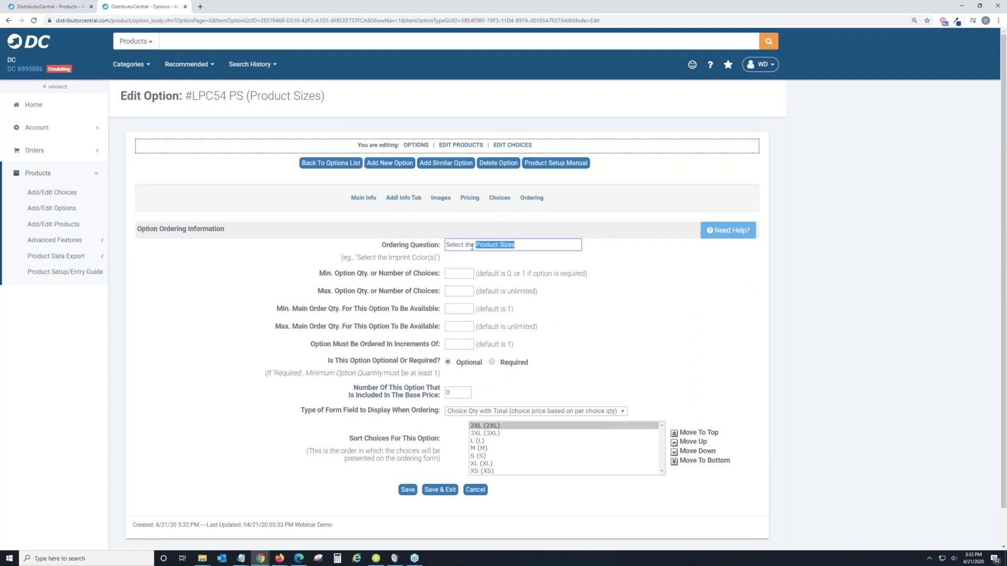
click(523, 246)
click(457, 274)
text(1)
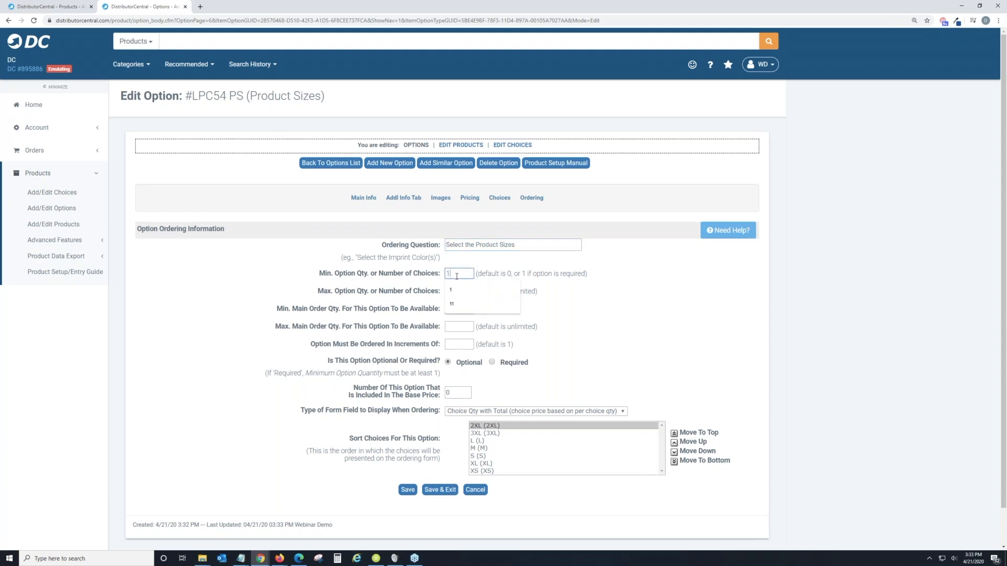
click(638, 303)
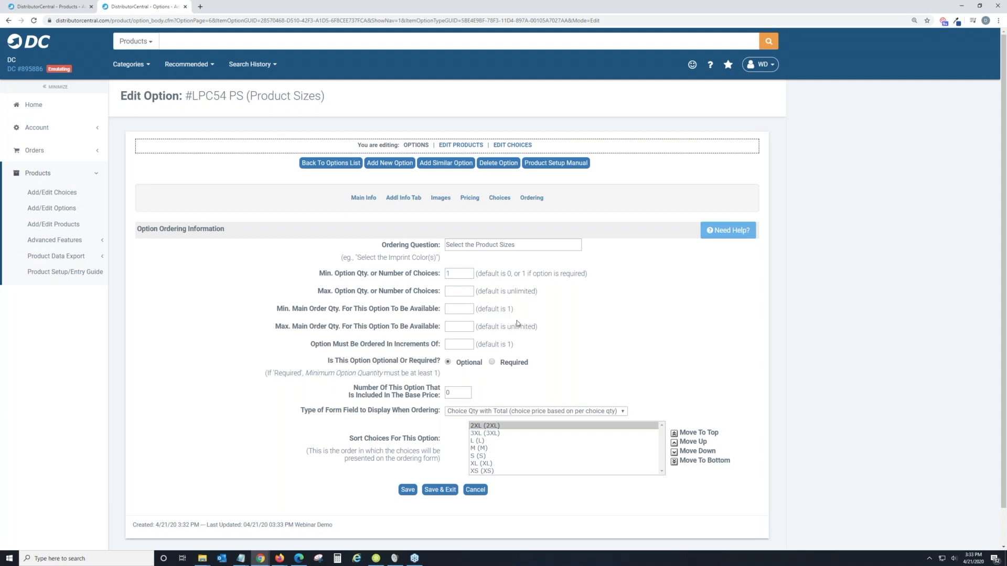
click(493, 363)
Set the form field type displayed when ordering to Choice Qty Style Group with Total (Apparel)
scroll(642, 344, down, 1)
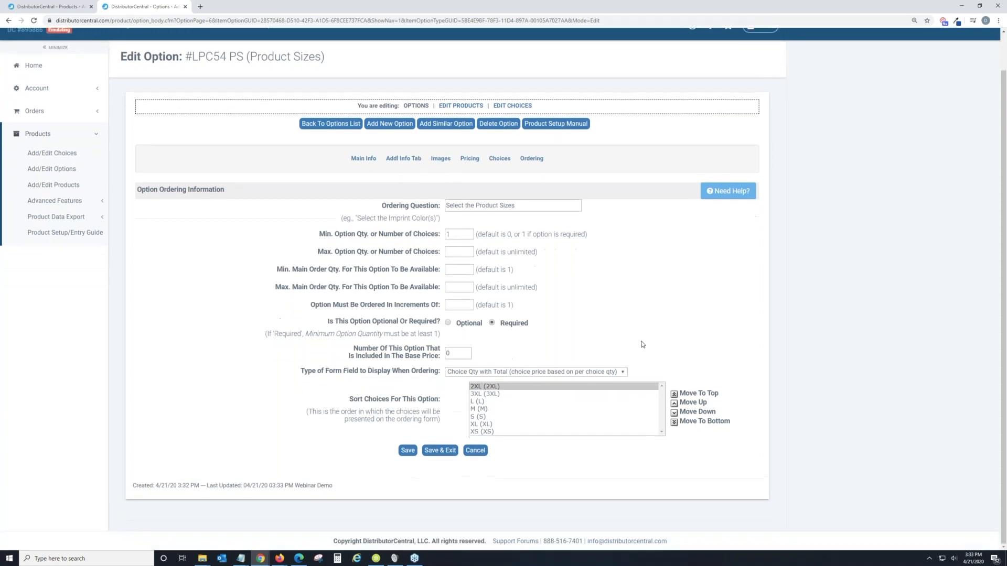
click(515, 373)
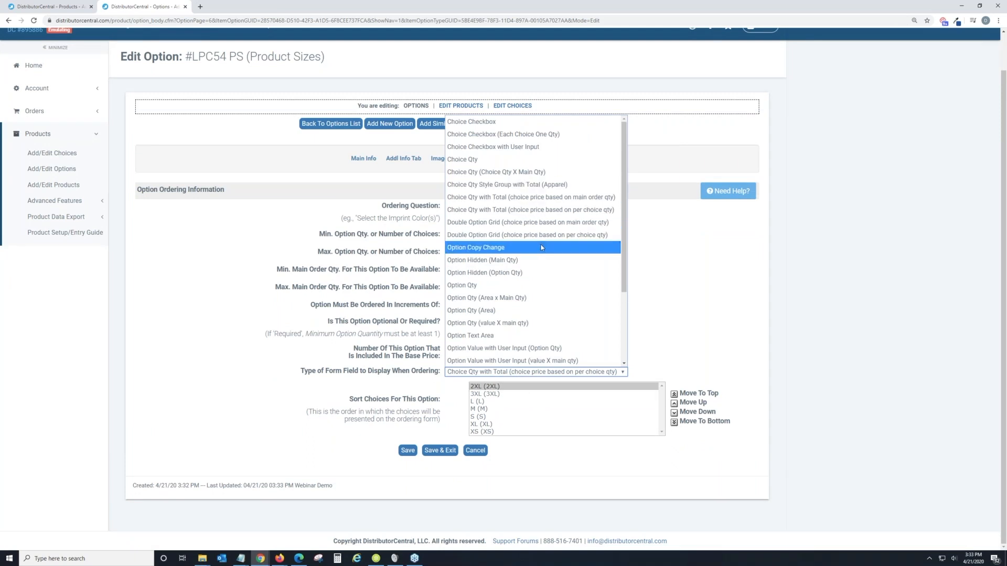
scroll(537, 257, down, 2)
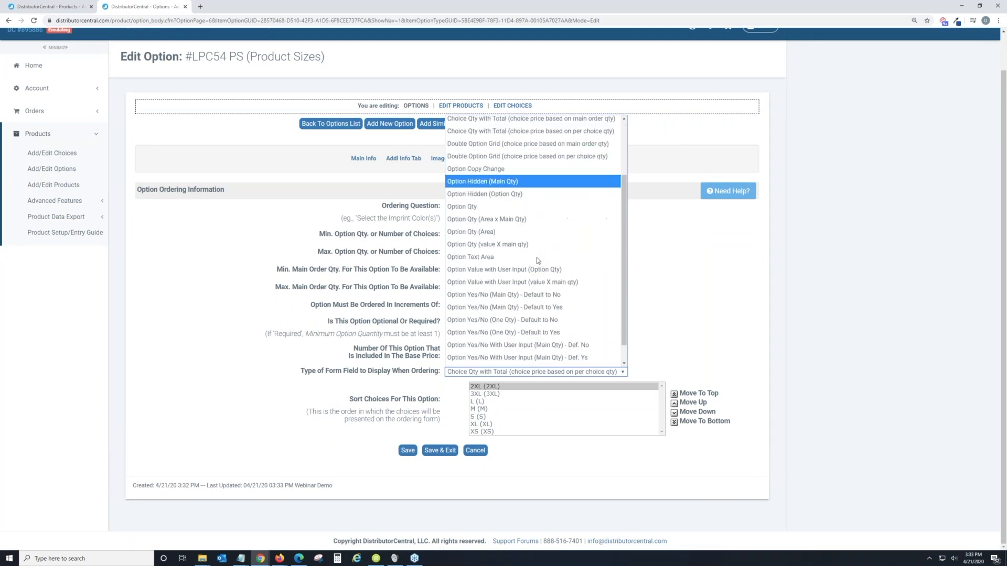
scroll(531, 250, up, 2)
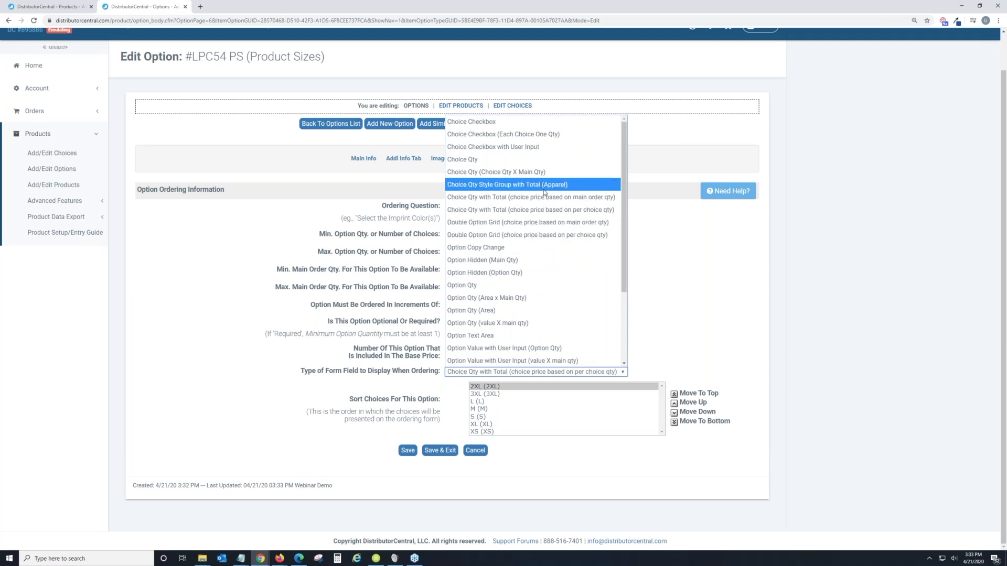
click(544, 190)
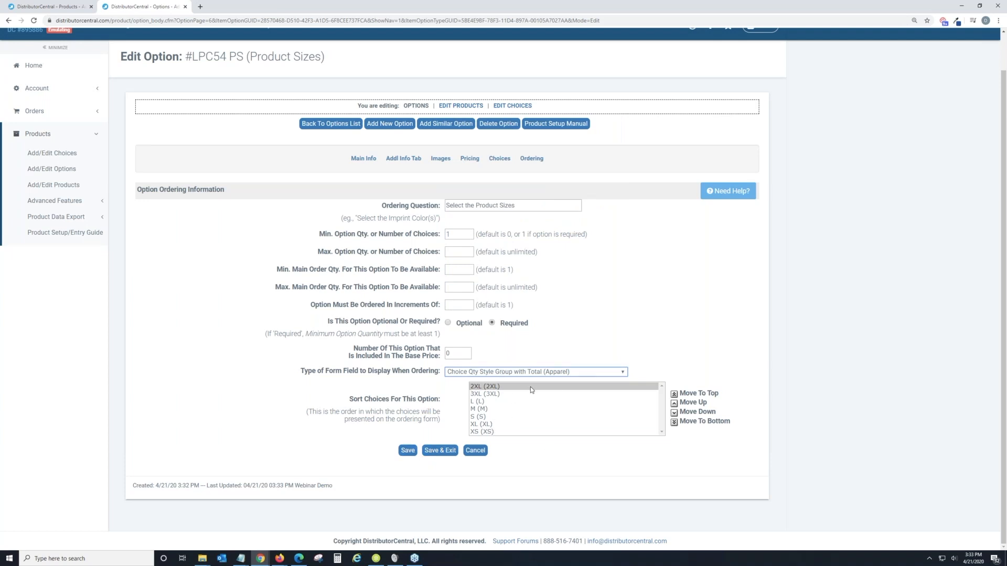
Place XS, S and M, in that order, at the start of the option's choice sort order
click(510, 431)
click(674, 394)
click(492, 424)
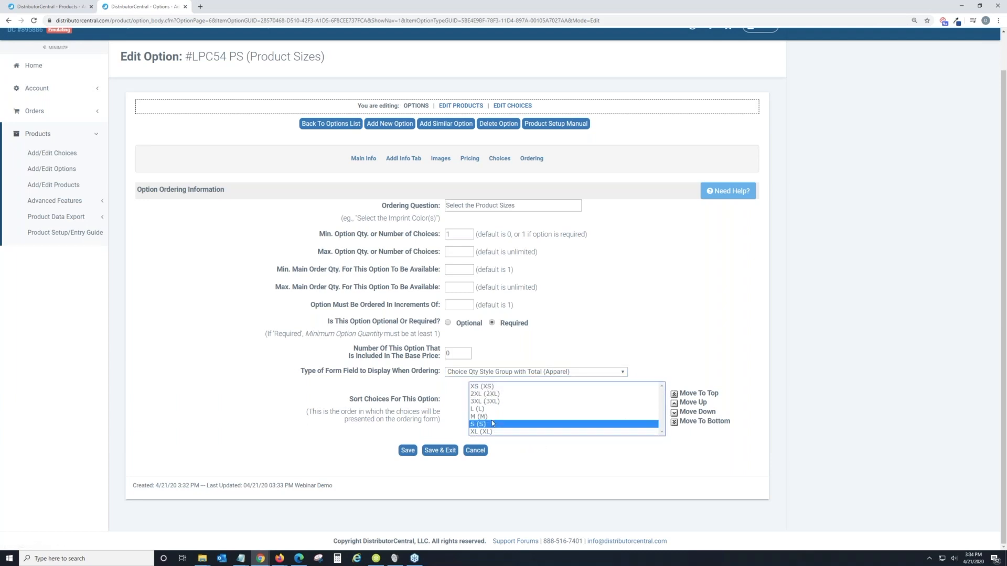
click(675, 404)
click(675, 404)
click(674, 404)
click(674, 404)
click(487, 424)
click(675, 405)
click(675, 405)
click(674, 405)
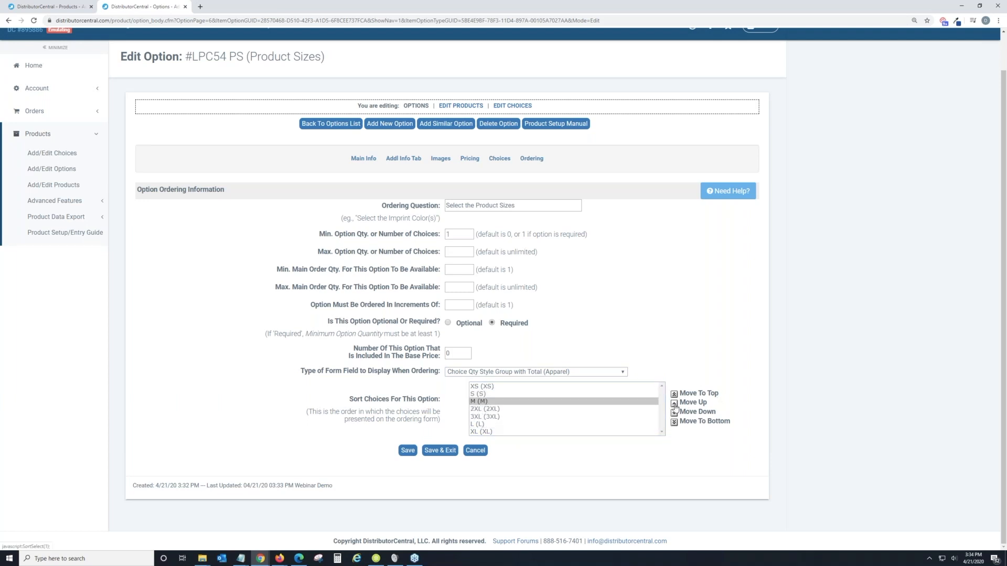
Place L and XL between M and 2XL in the choice sort order and save the ordering information
click(488, 425)
click(674, 404)
click(673, 404)
click(674, 404)
click(674, 413)
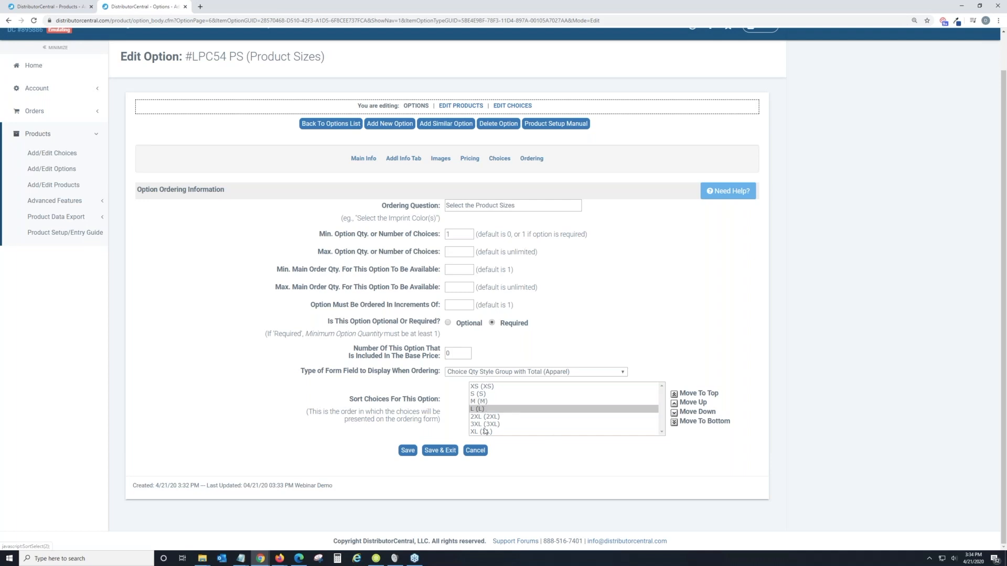
click(488, 432)
click(674, 406)
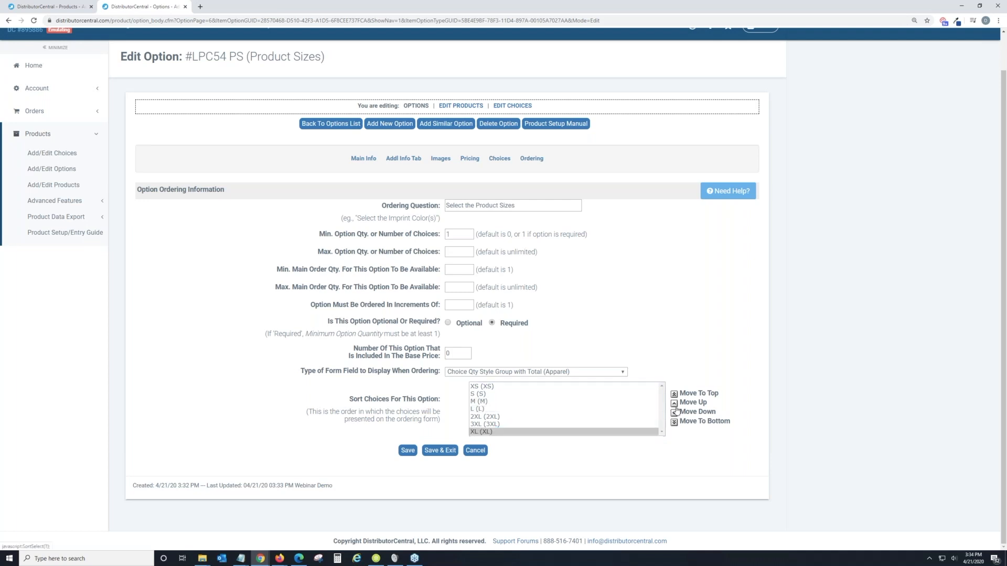
click(674, 404)
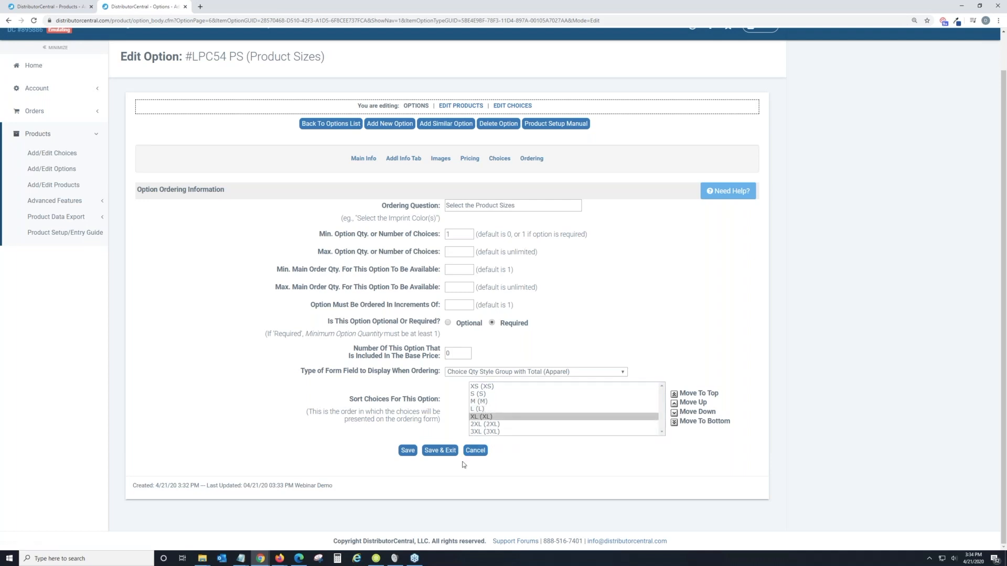
click(407, 451)
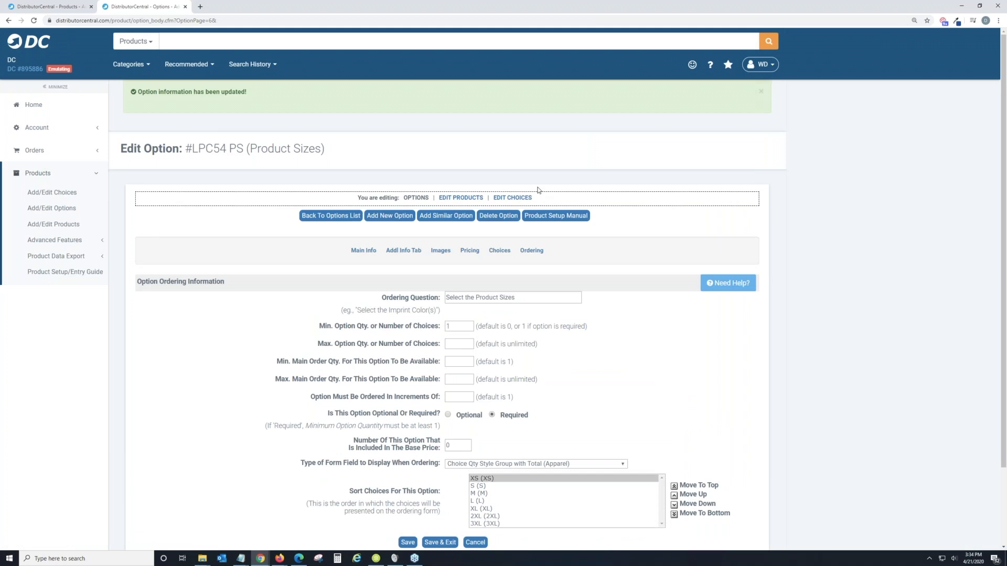
Assign the LPC54 PS - Product Sizes option to the black LPC54 Ladies Core Cotton Tee and save the product
click(470, 198)
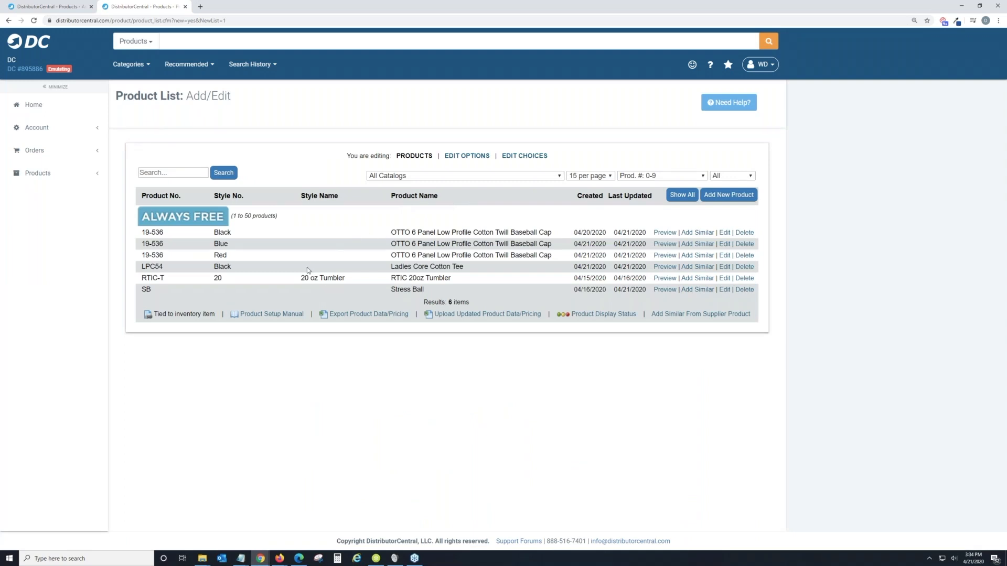
click(724, 269)
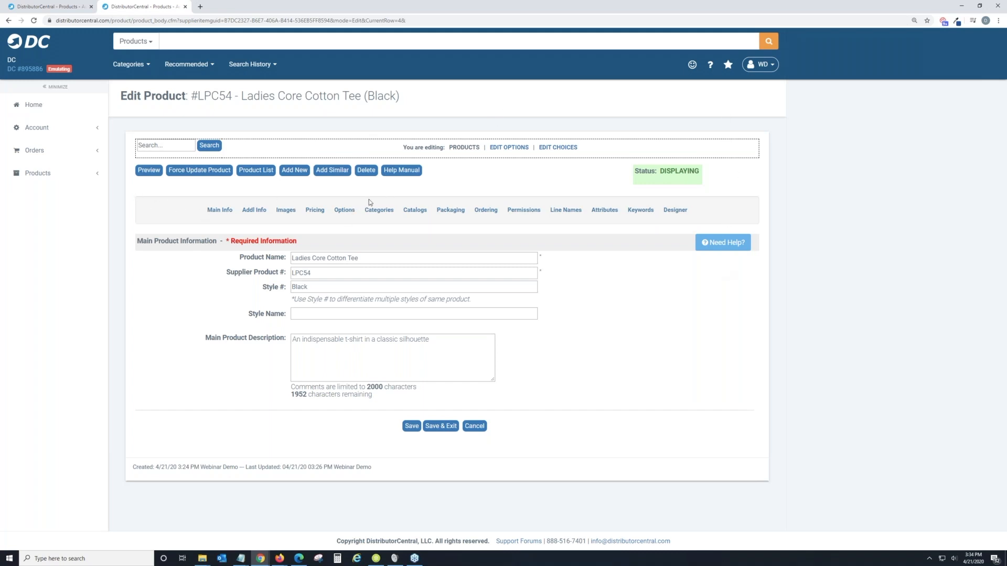
click(349, 216)
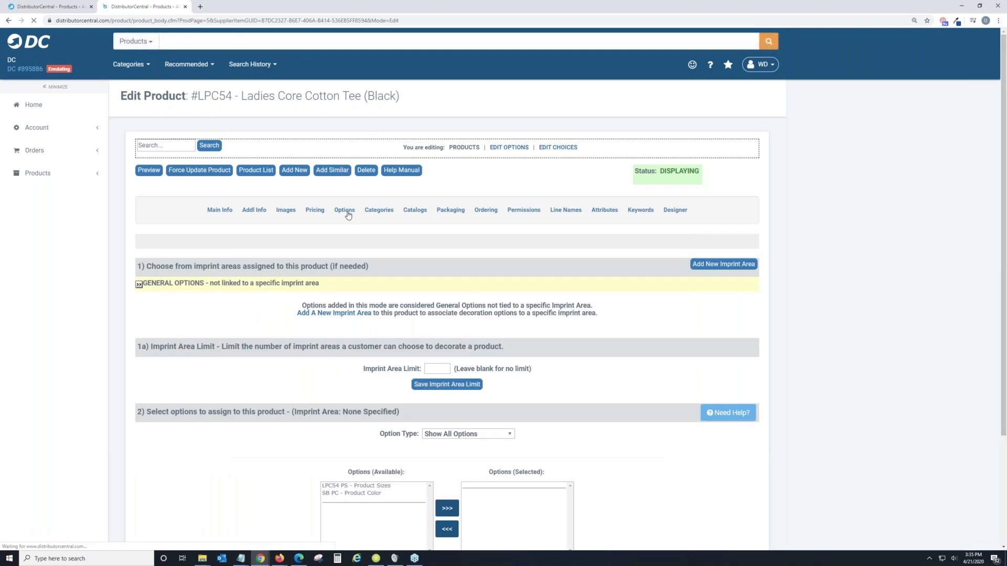
scroll(422, 246, down, 3)
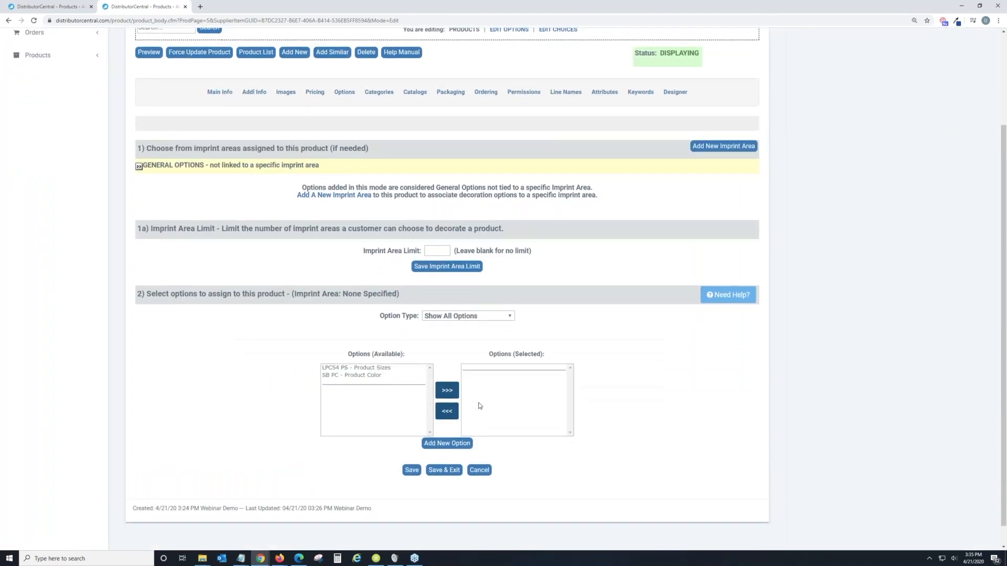
click(348, 369)
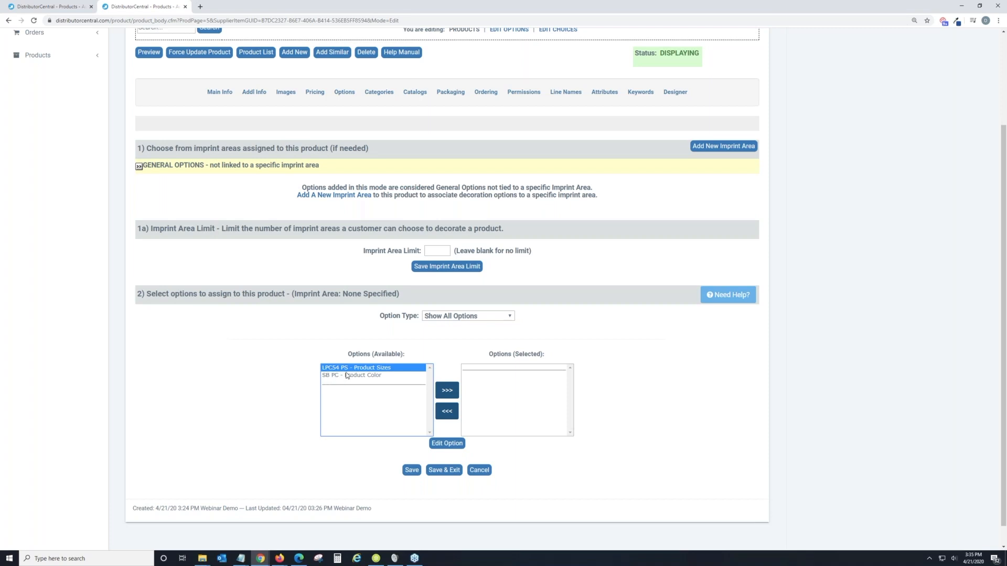
click(447, 390)
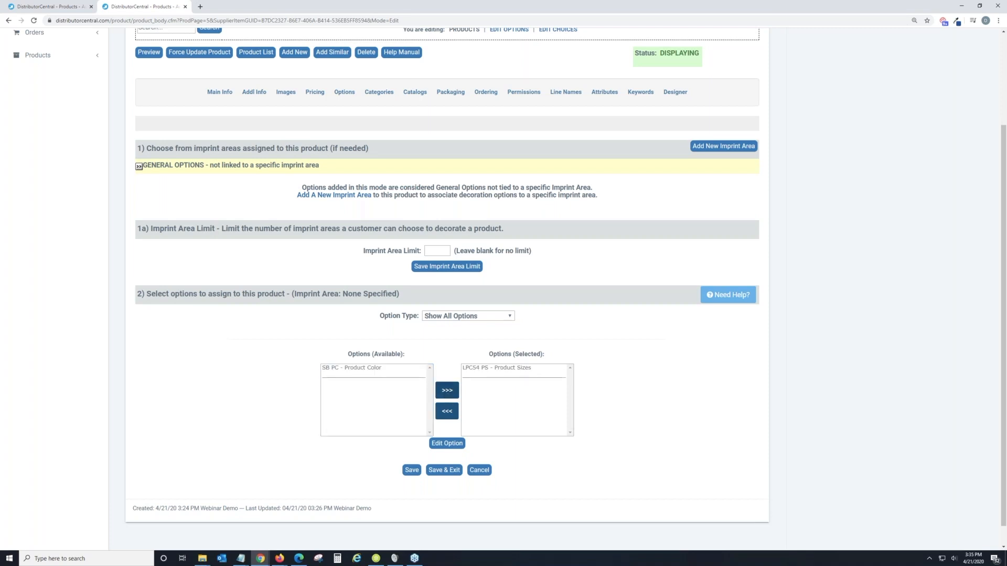
click(414, 471)
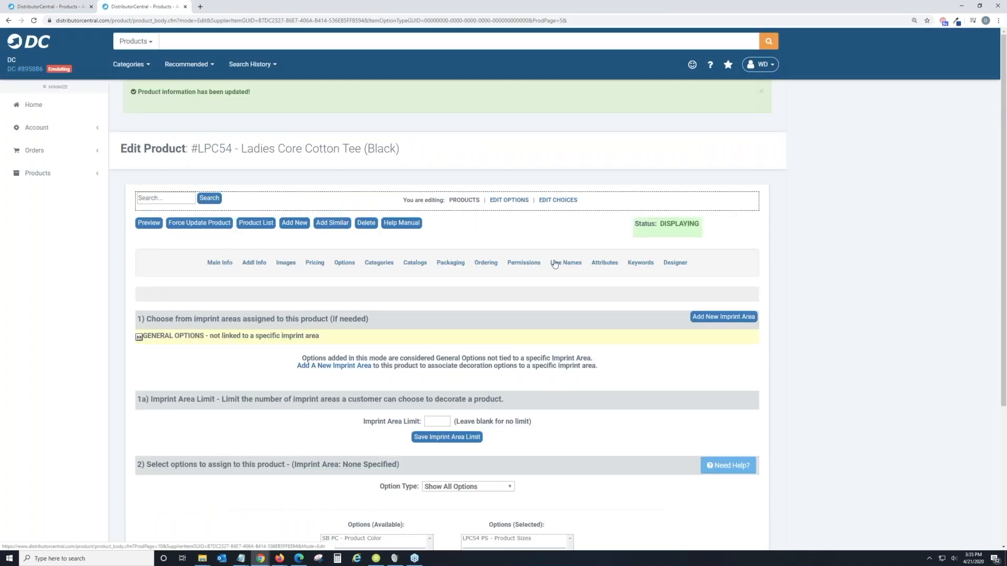
Set the tee's order cart type to Apparel (use with apparel option type) and save the ordering information
click(492, 263)
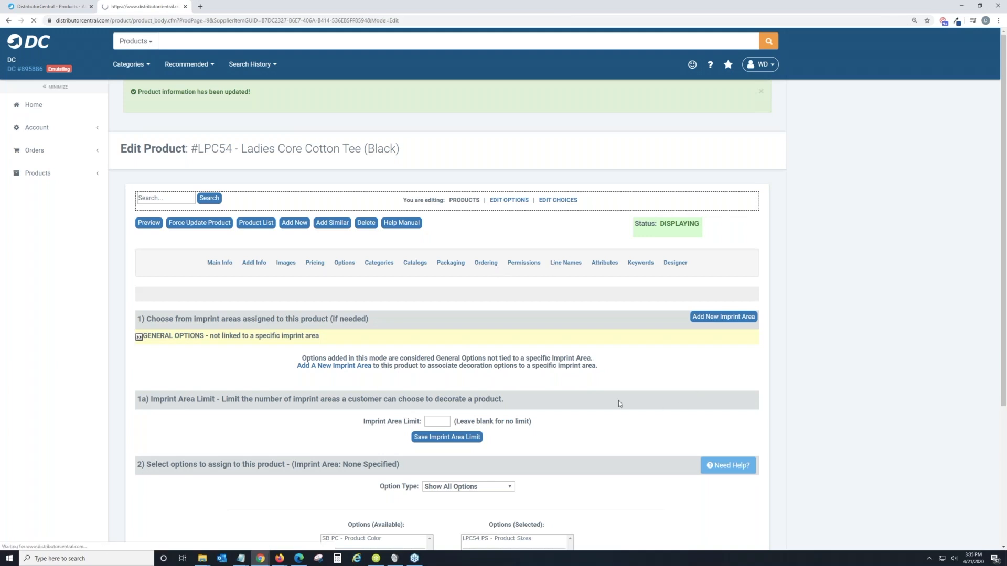
click(404, 329)
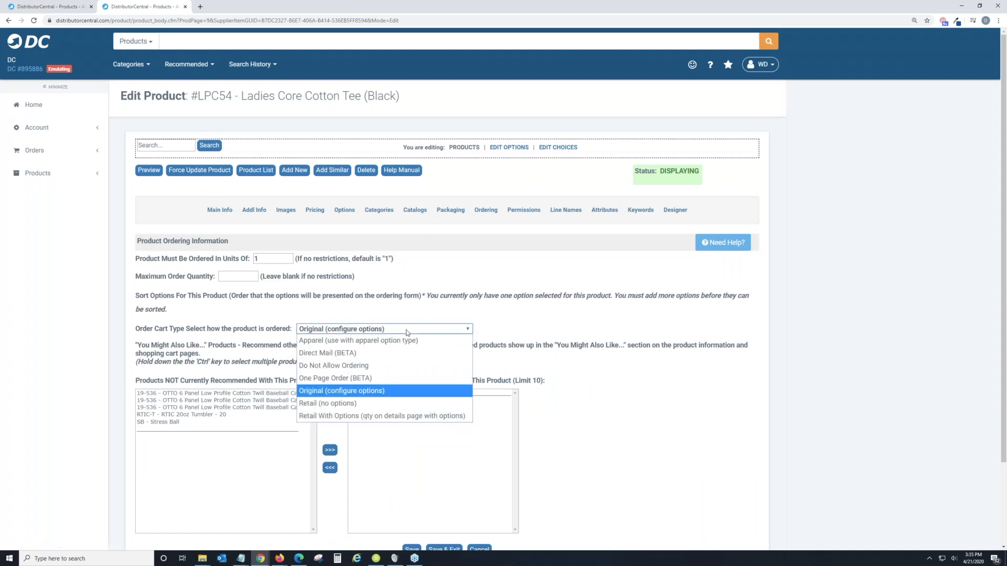
click(403, 342)
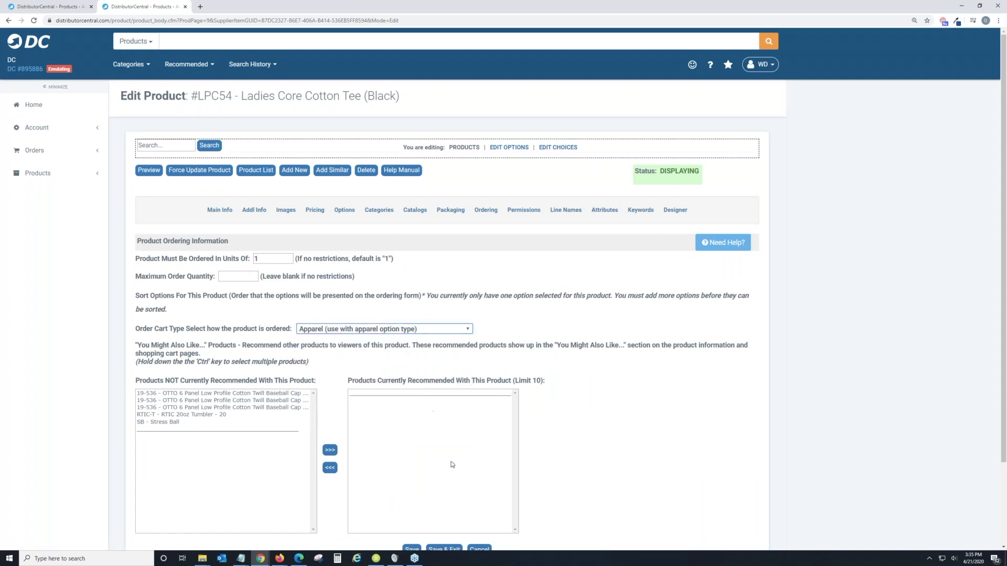
scroll(452, 455, down, 2)
click(416, 512)
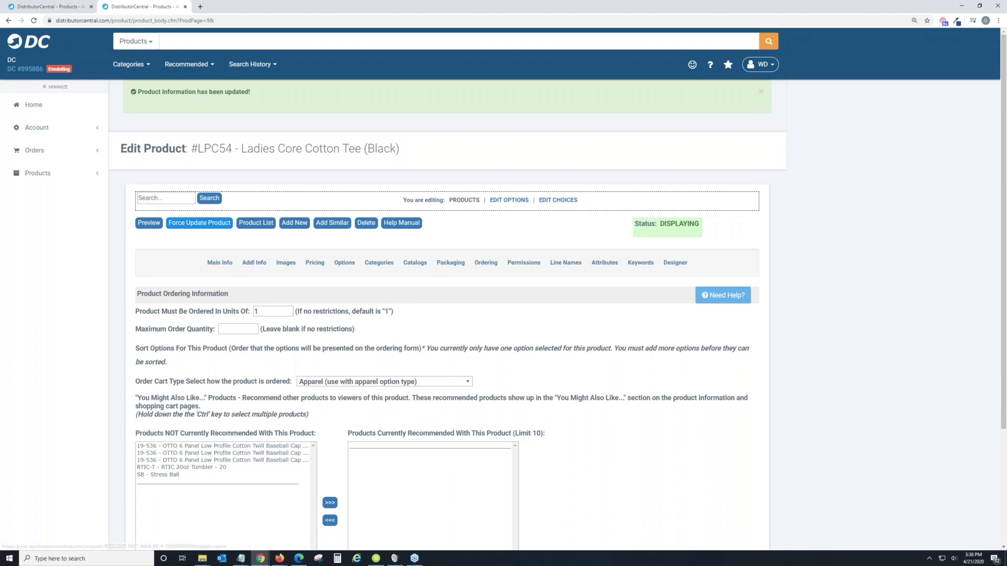
Create a similar product from the black Ladies Core Cotton Tee with style number Red and save it
click(213, 267)
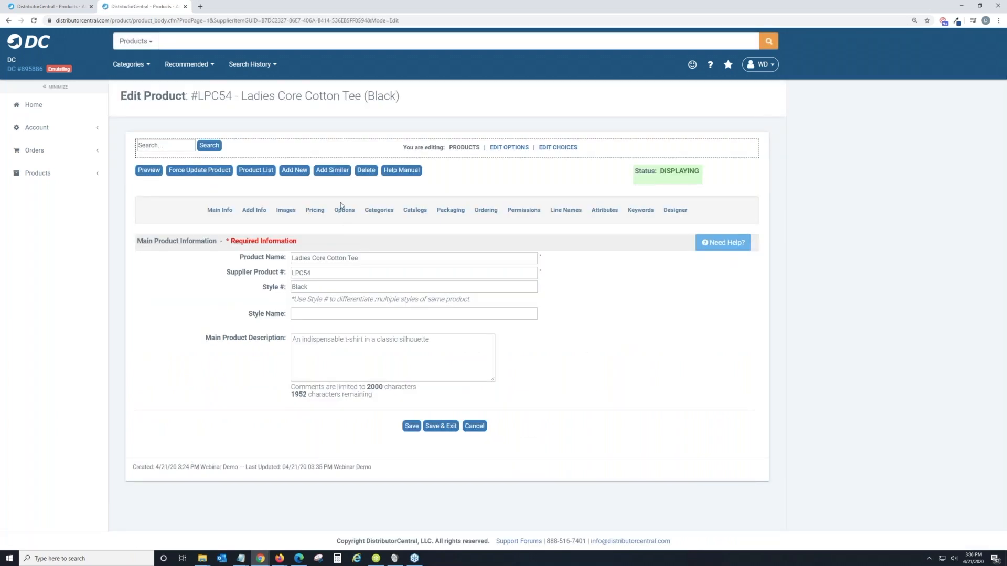
click(333, 175)
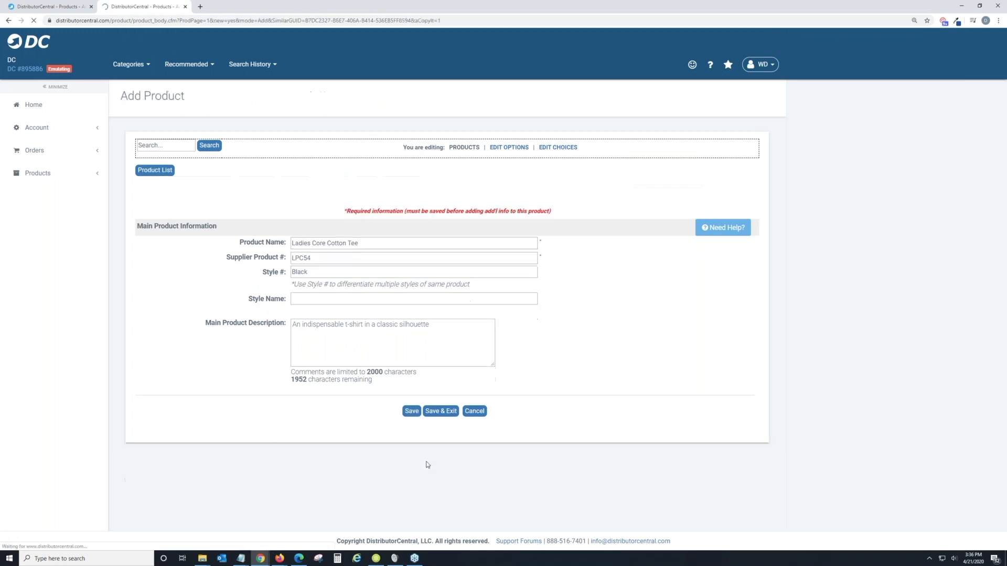
double_click(314, 271)
text(B)
key(BackSpace)
text(Red)
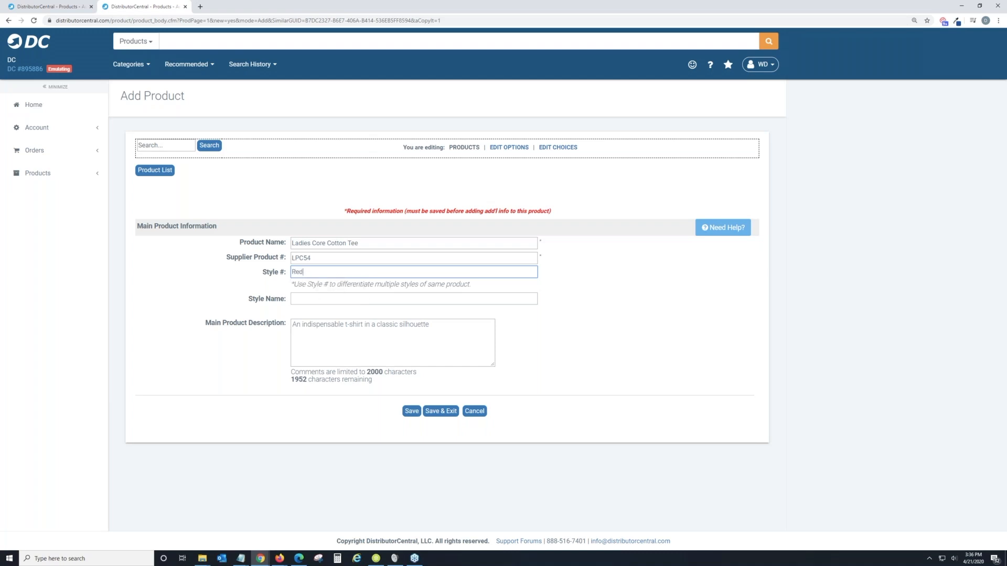
click(411, 412)
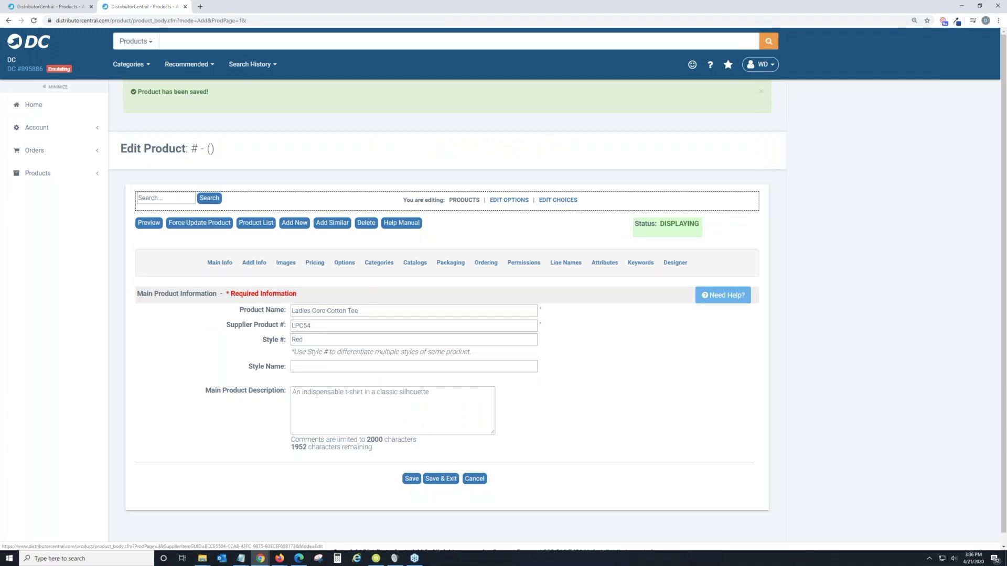
Upload the LPC54-Red image as the red tee's main image
click(286, 264)
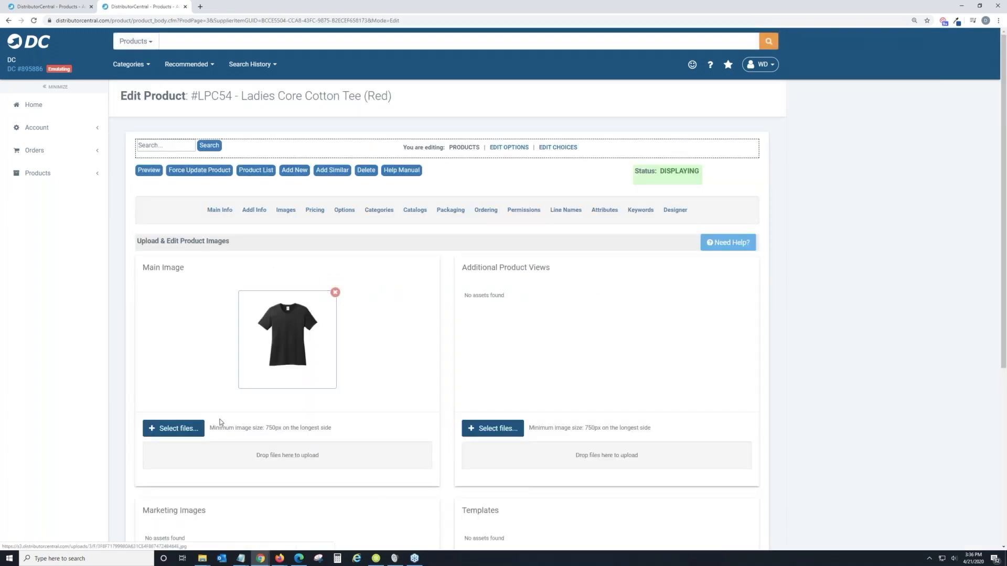
click(197, 428)
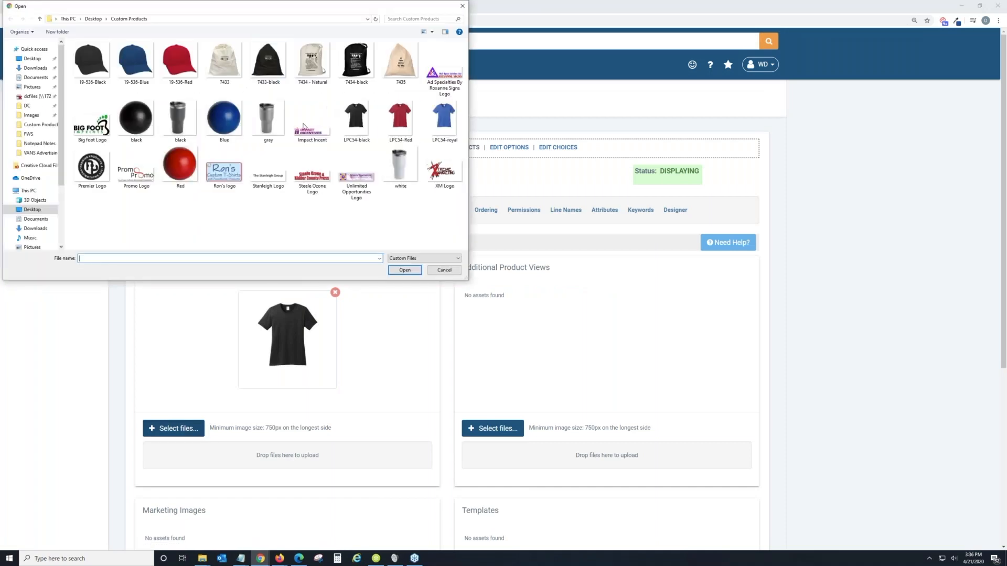
click(400, 118)
click(407, 272)
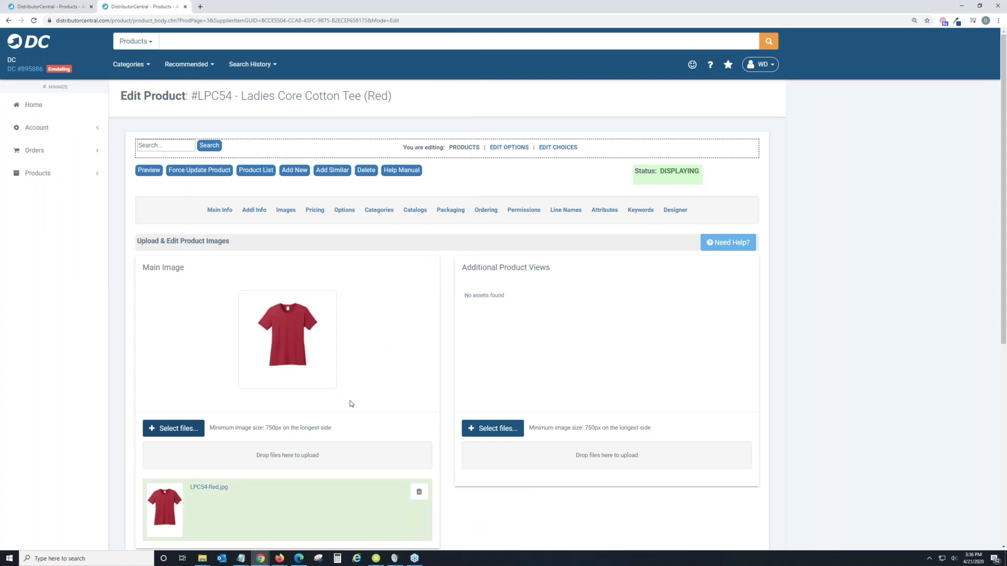
Create a similar product from the red Ladies Core Cotton Tee with style number Blue and save it
click(326, 173)
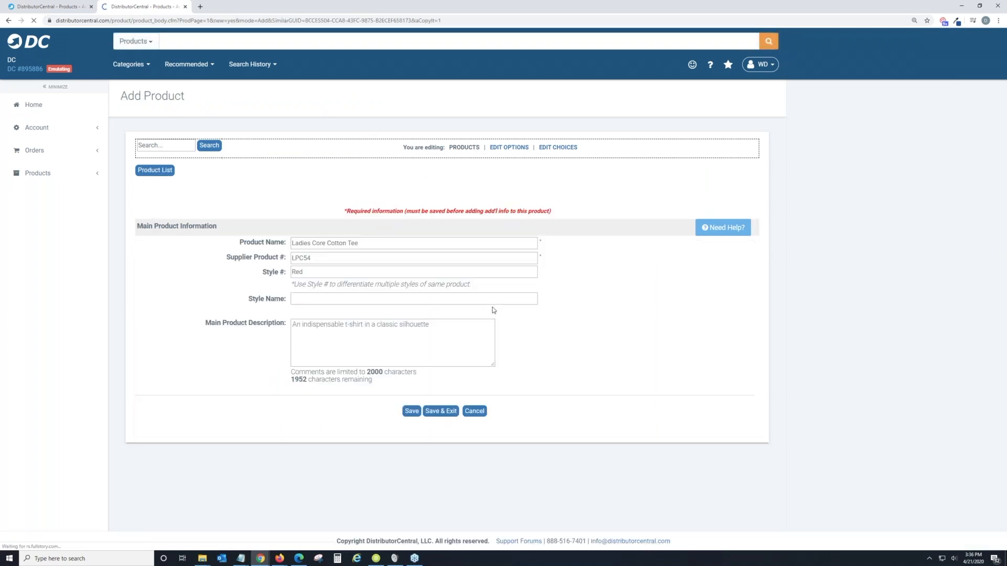
click(340, 268)
key(BackSpace)
key(BackSpace)
key(BackSpace)
text(Blue)
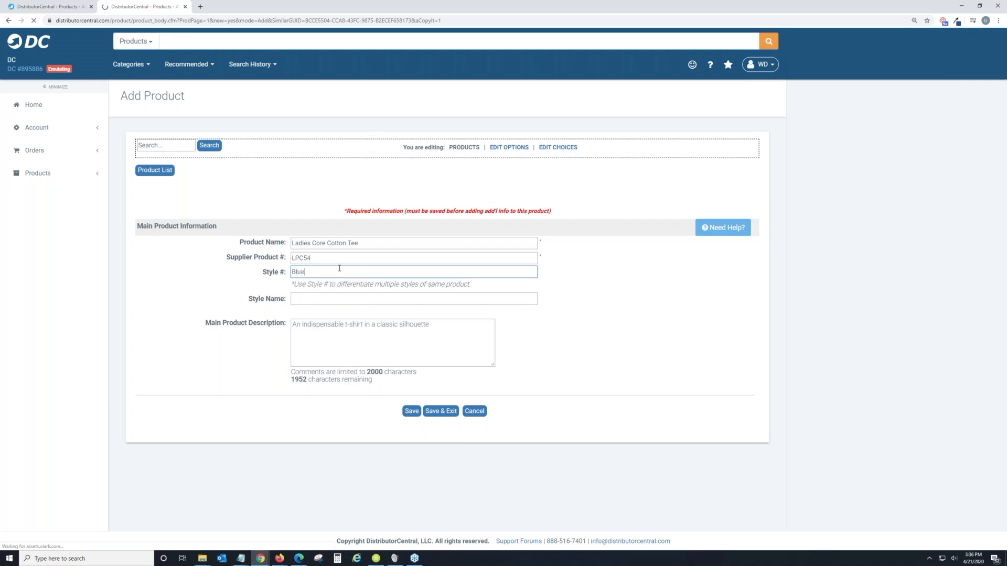
click(411, 411)
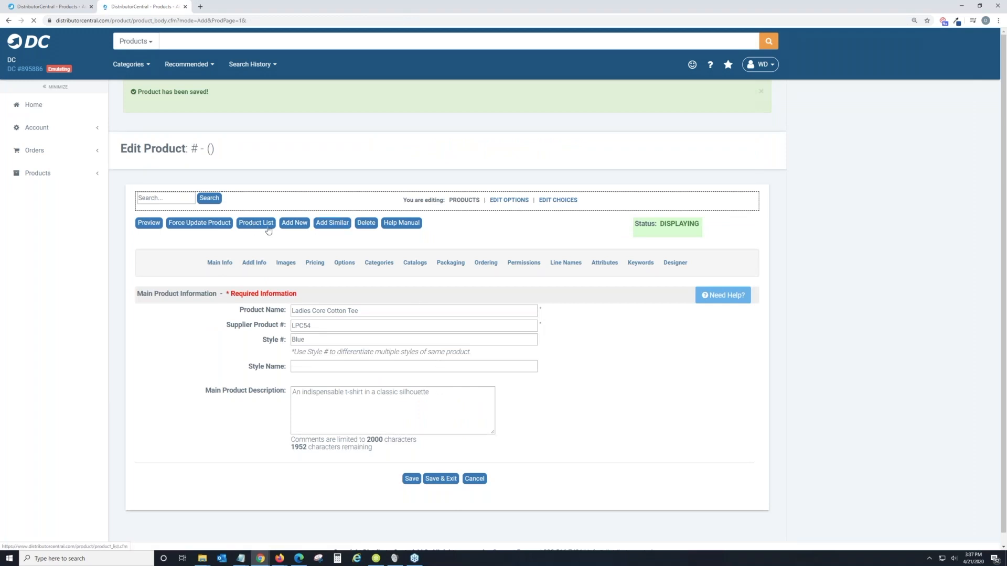
Upload the LPC54-royal image as the blue tee's main image
click(291, 267)
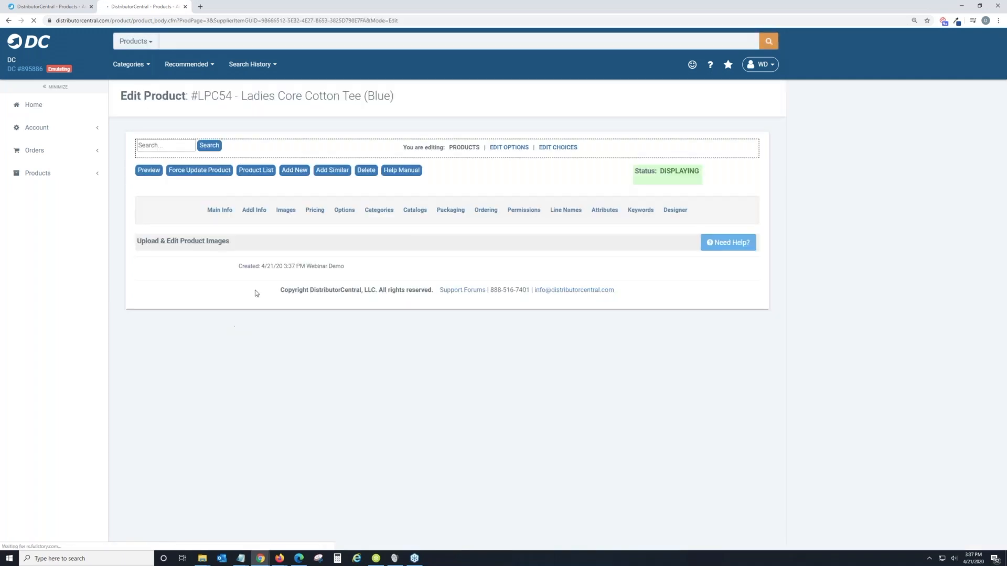
click(173, 428)
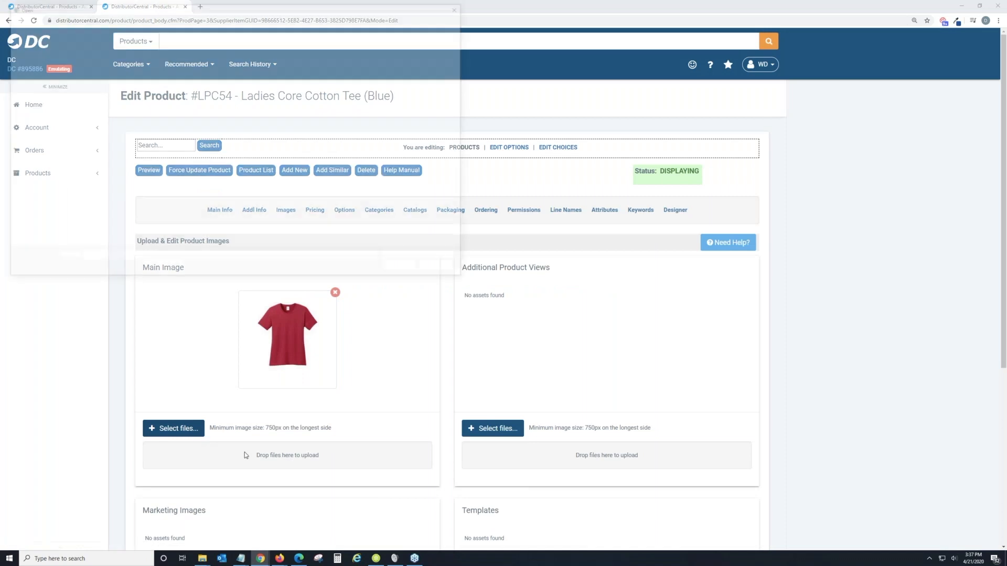
click(435, 126)
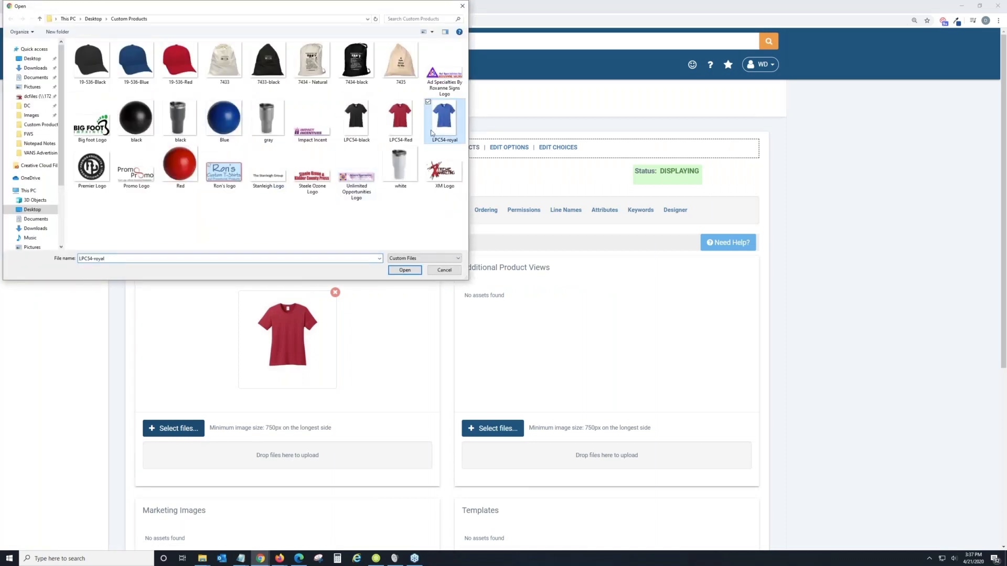
click(405, 270)
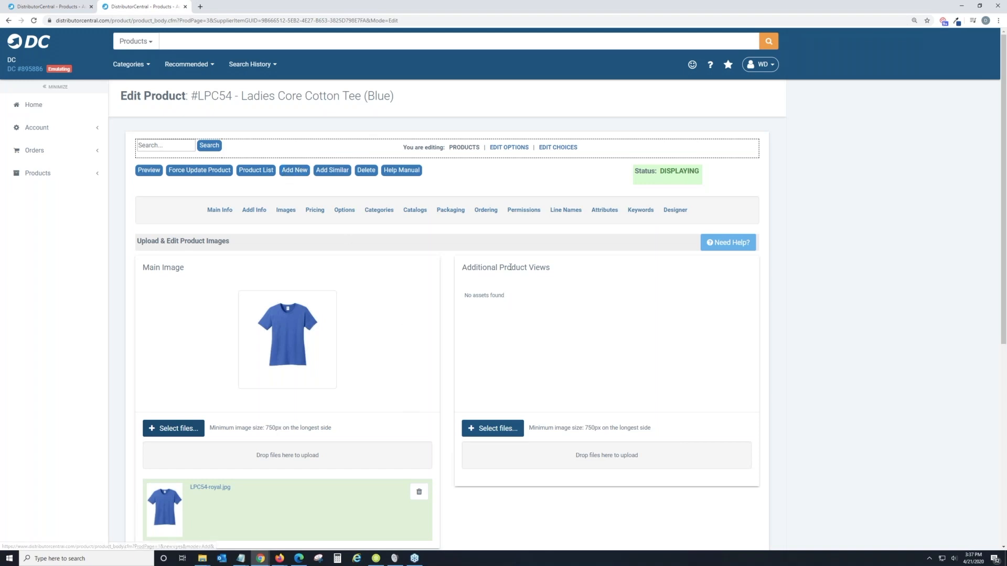
Return to the product list and switch to the DC Webinar Demo account
click(253, 172)
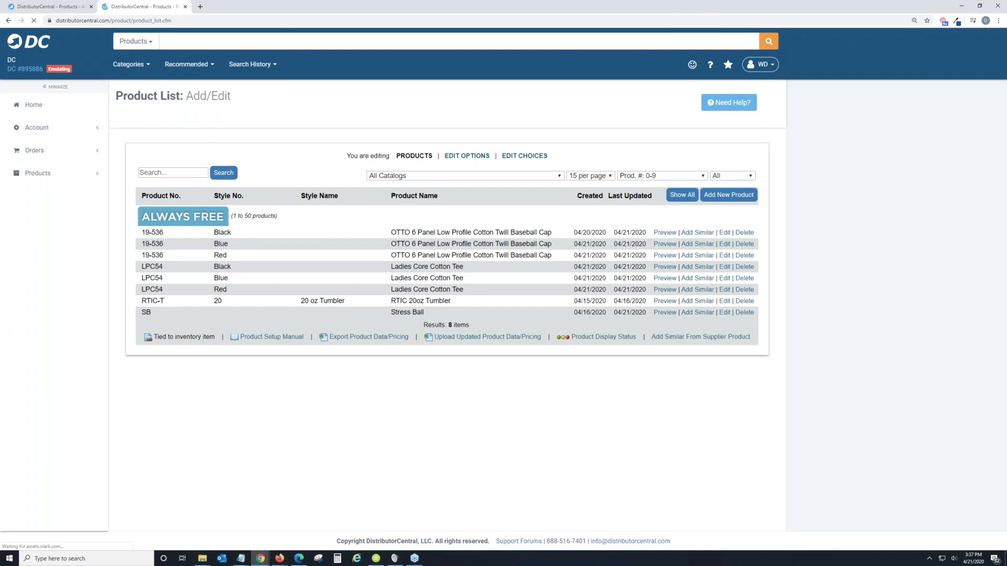
click(763, 71)
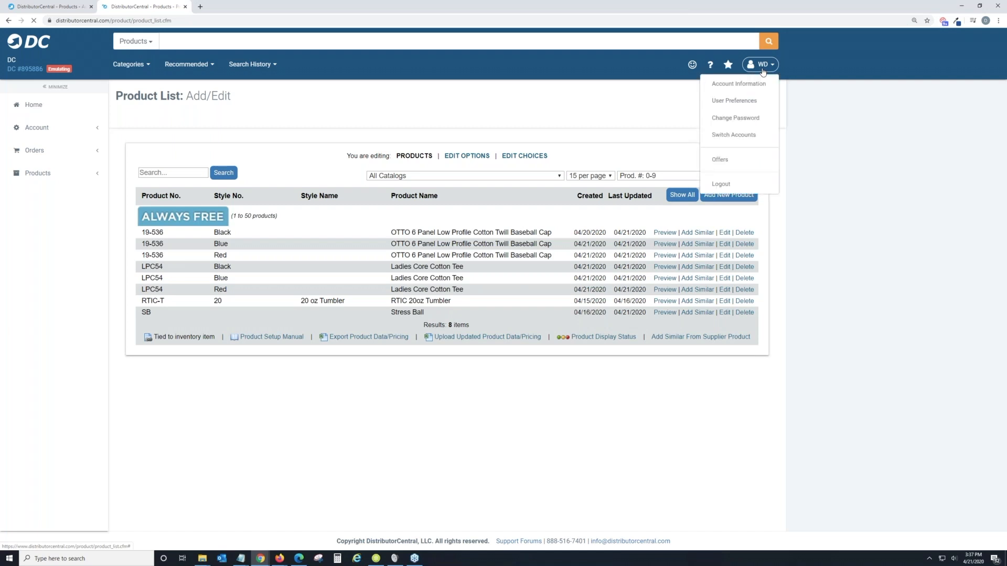
click(734, 134)
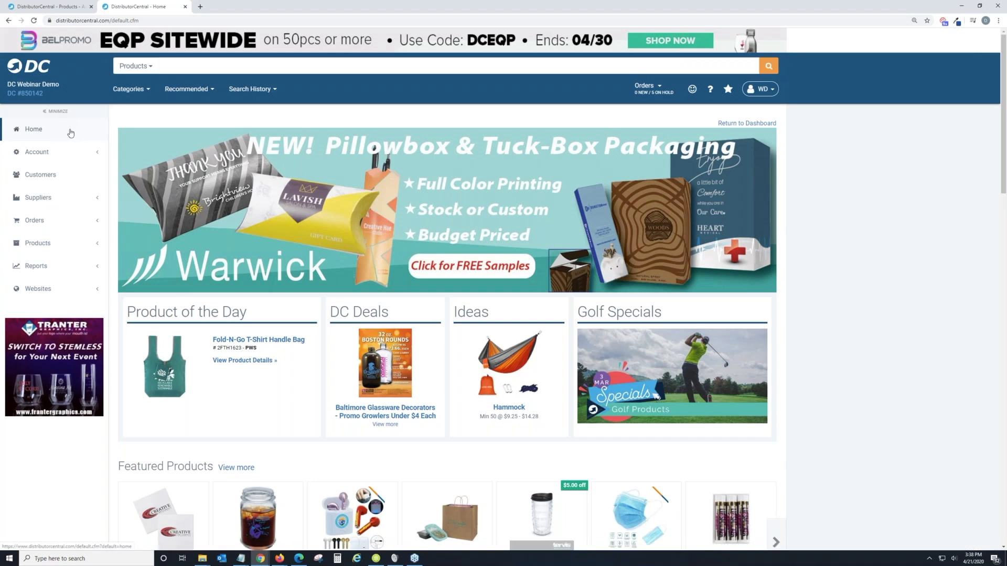
Open the DC Store website from the Hosting Manager in the website editor and close the Hosting Manager page
click(38, 290)
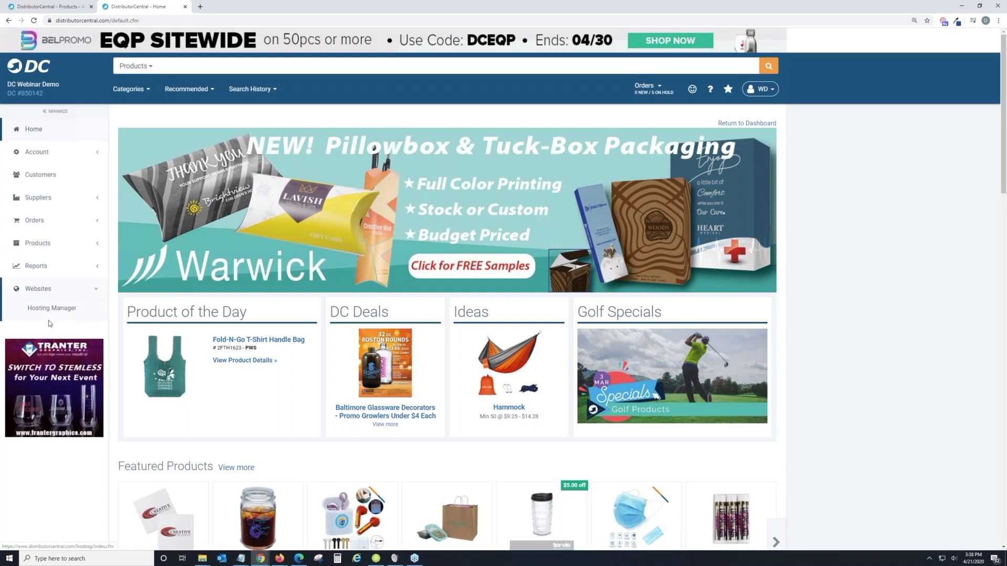
click(49, 309)
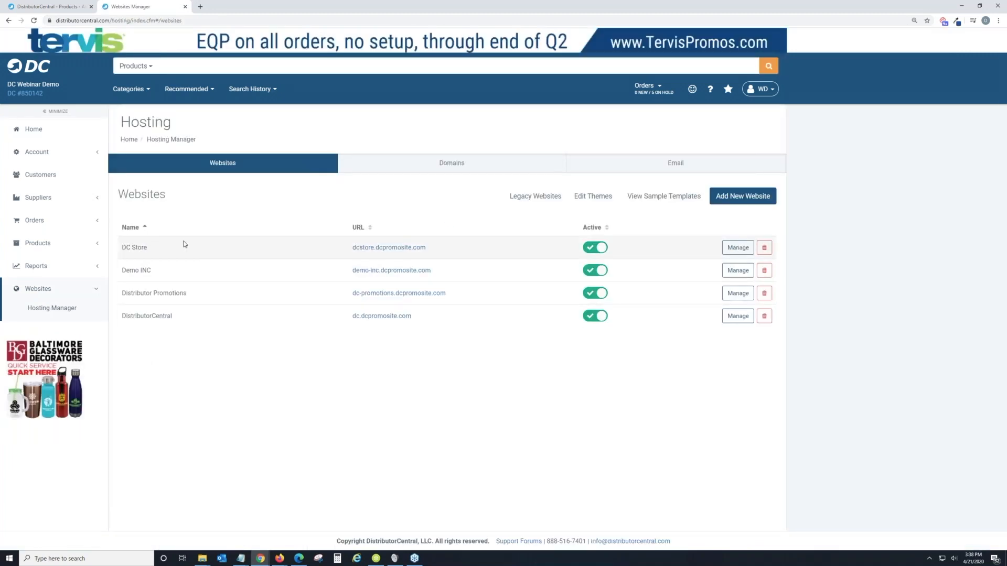
click(745, 254)
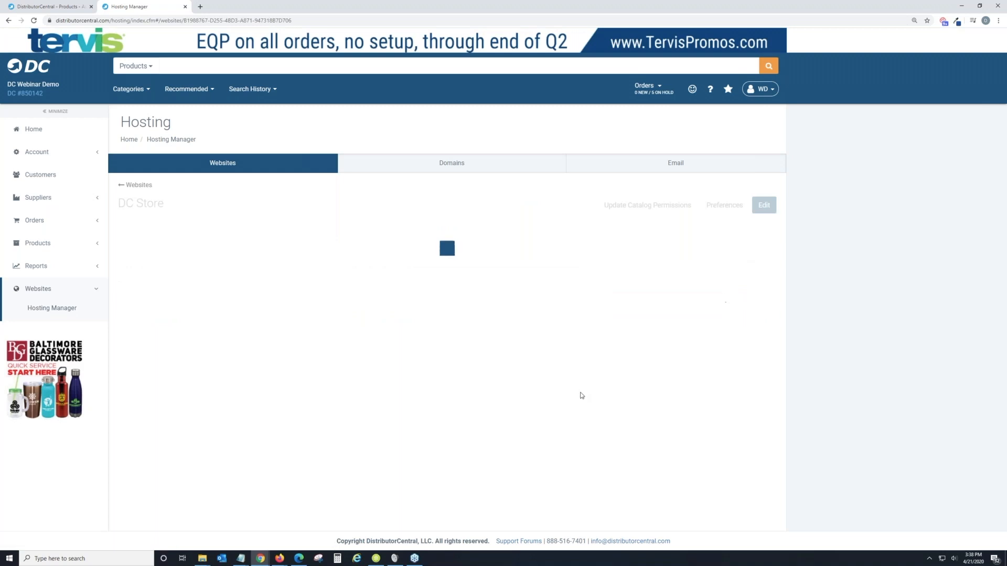
click(763, 205)
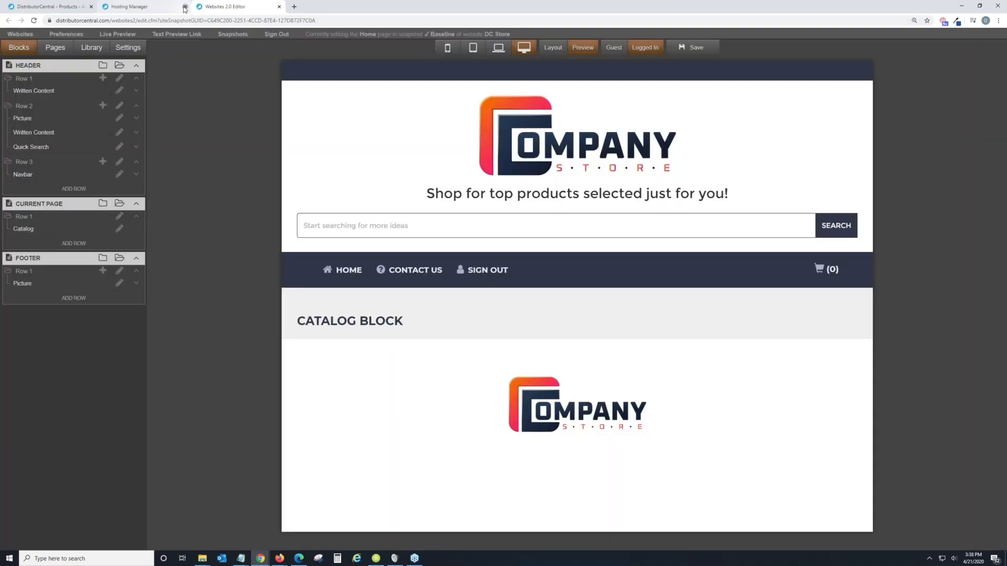
click(185, 7)
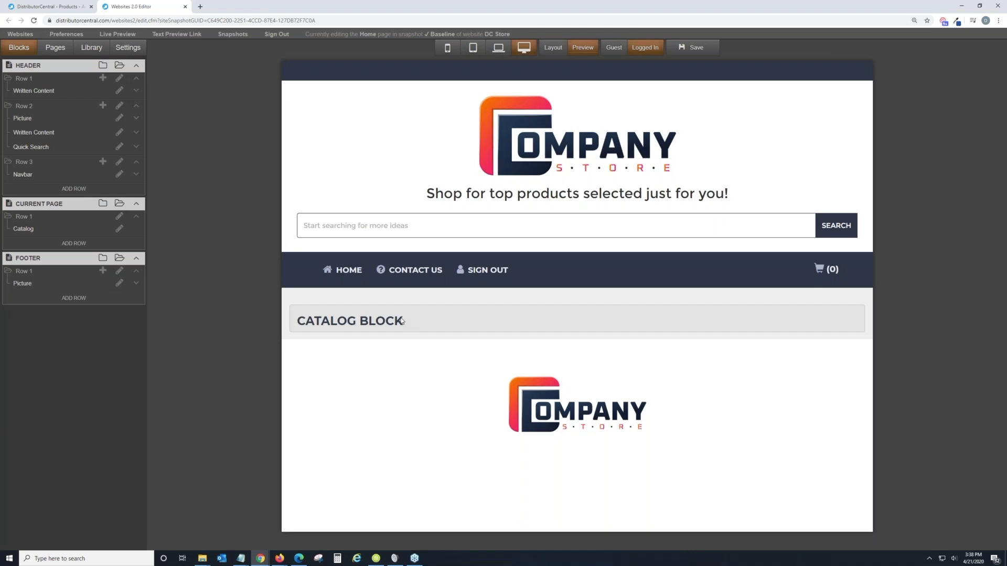
click(89, 54)
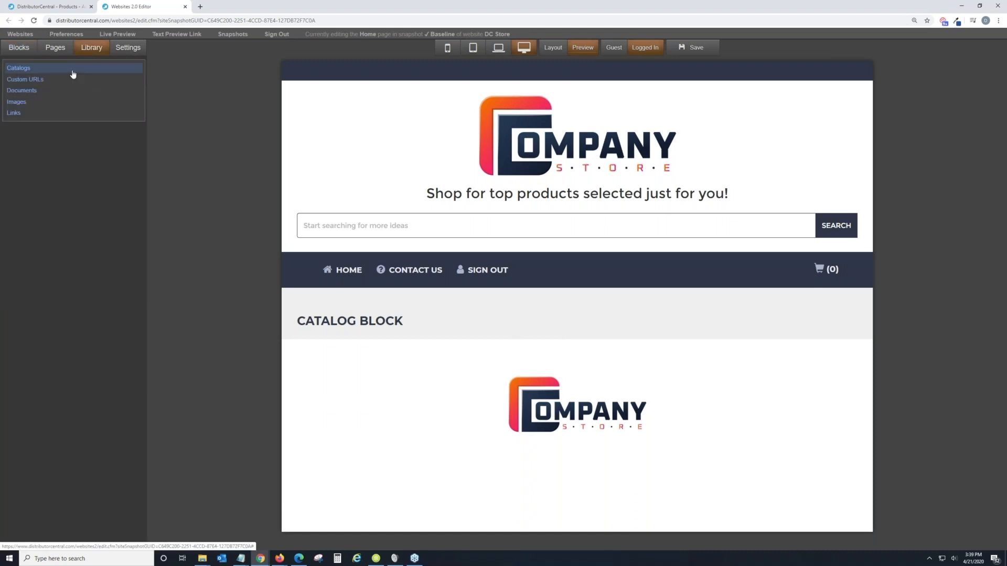
click(73, 74)
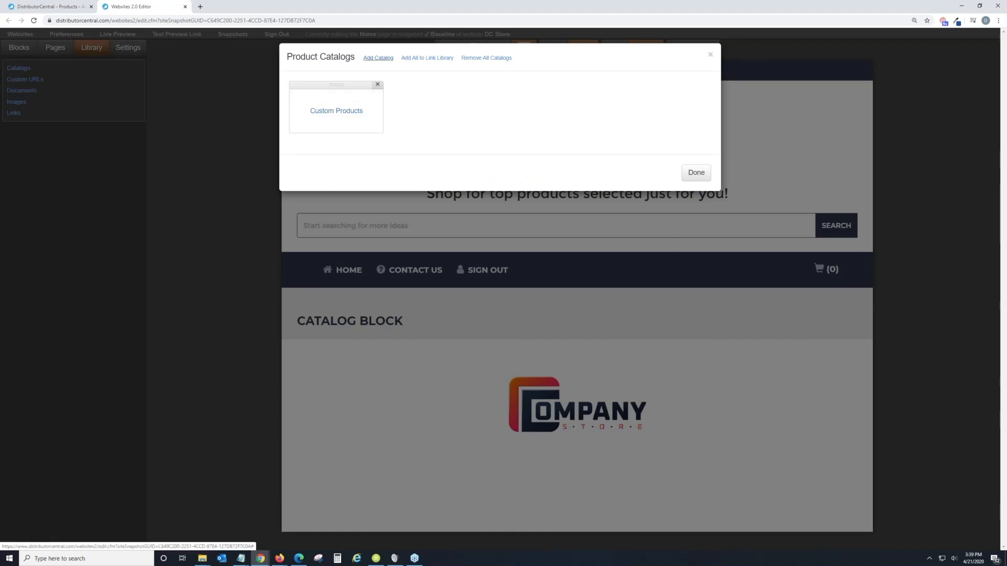
click(378, 57)
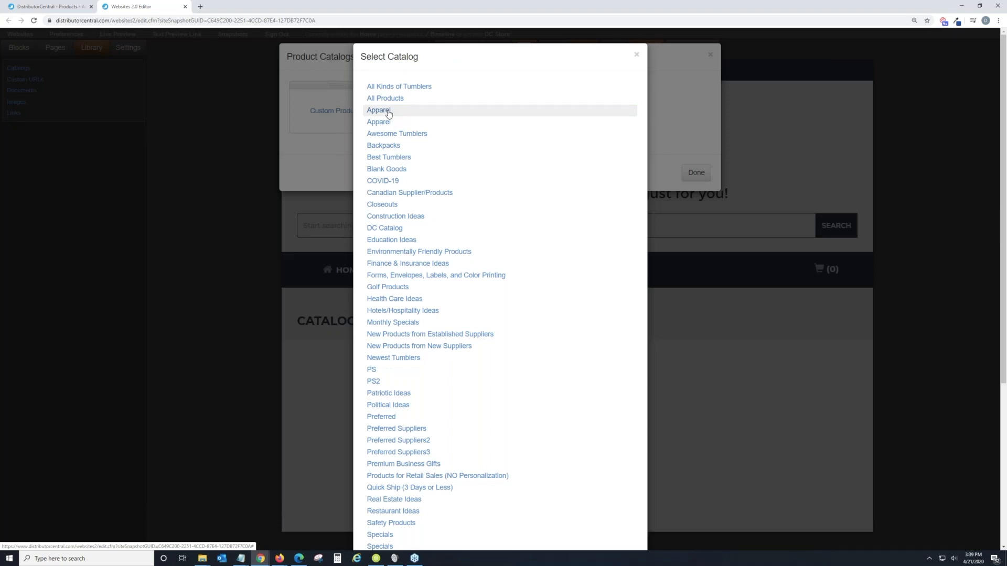
Return to the DistributorCentral page and log in to the DC fulfillment account from the child accounts list
click(50, 6)
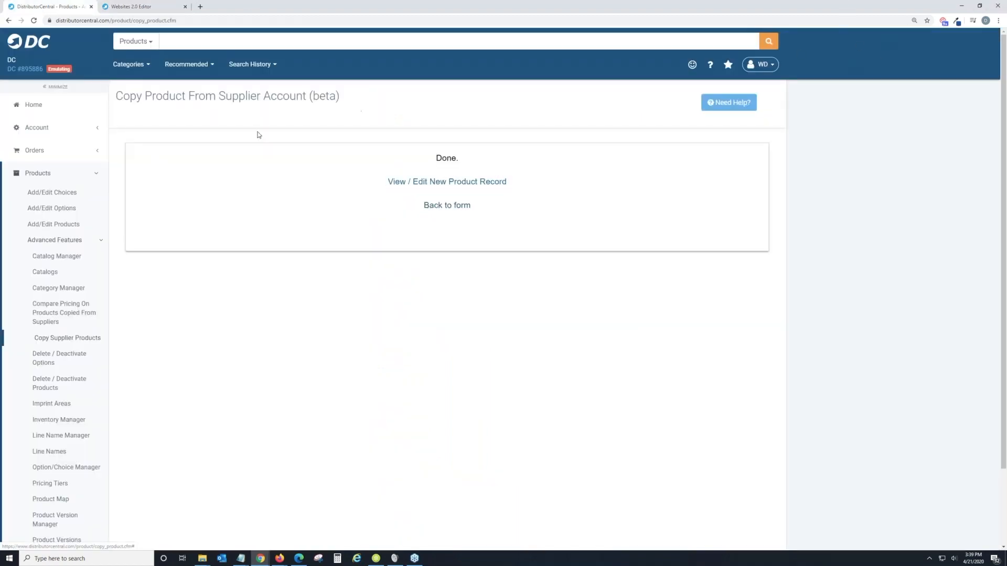
click(60, 117)
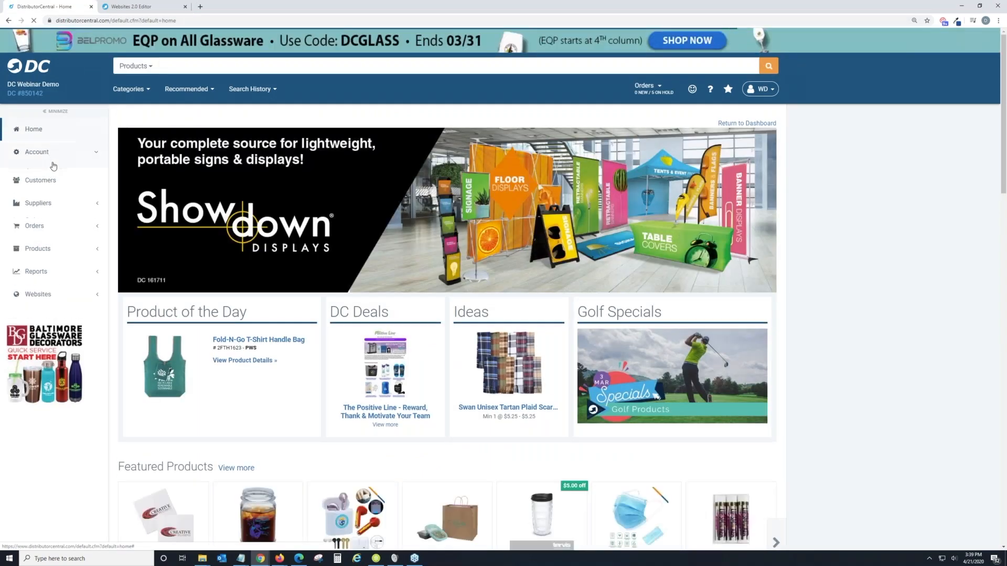
click(46, 153)
click(50, 188)
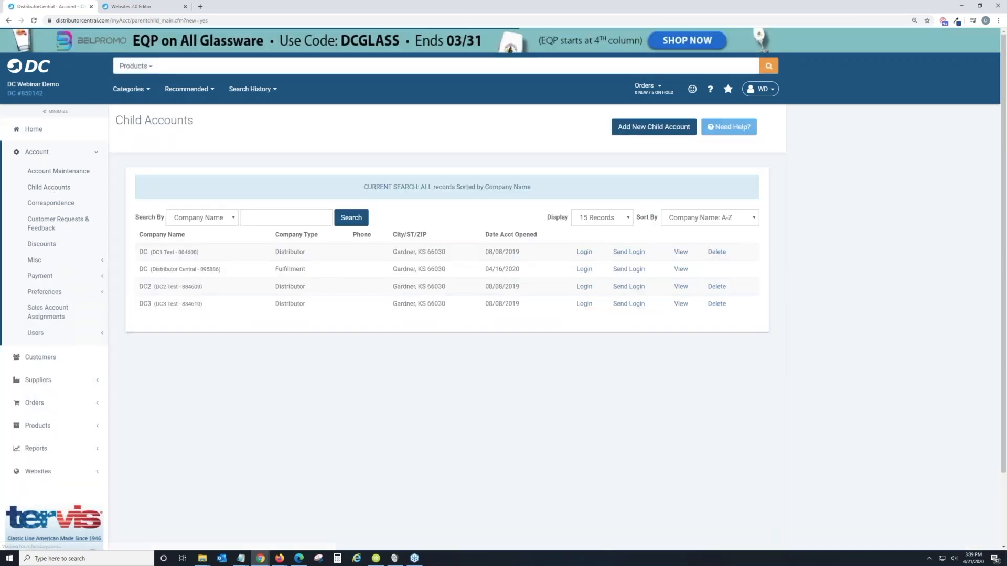
click(585, 270)
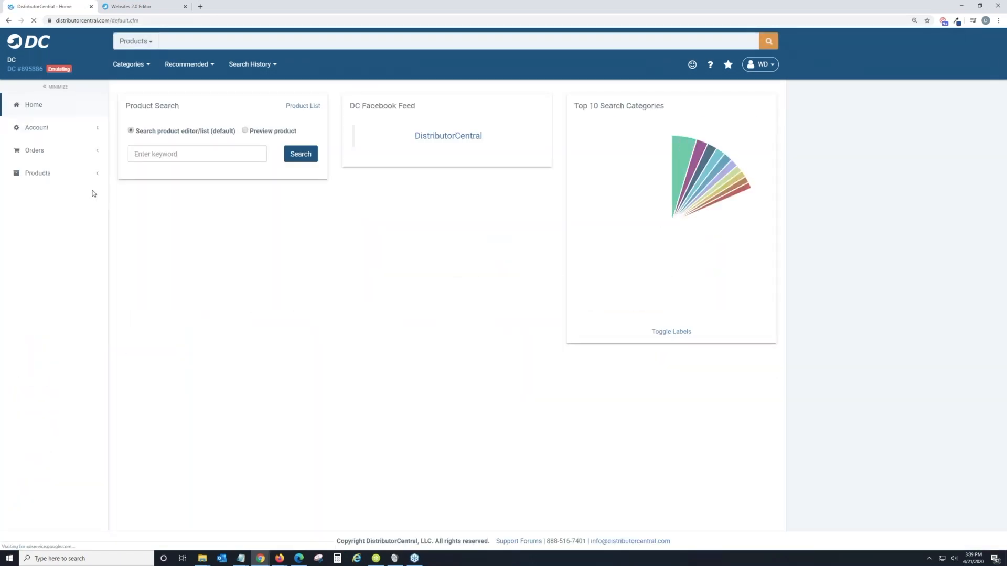
Rename the Apparel product catalog to Custom Apparel and save it
click(51, 176)
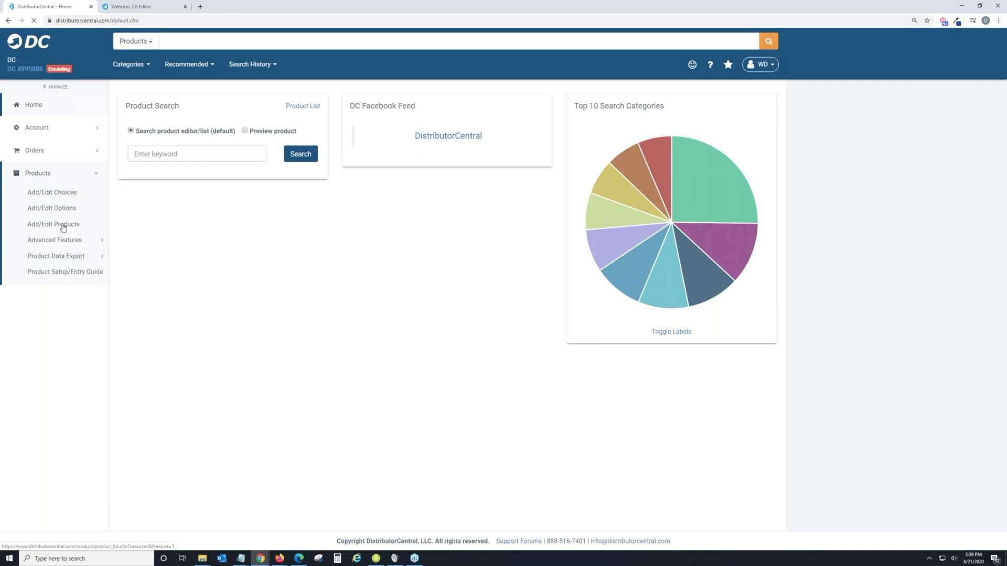
click(68, 240)
click(74, 273)
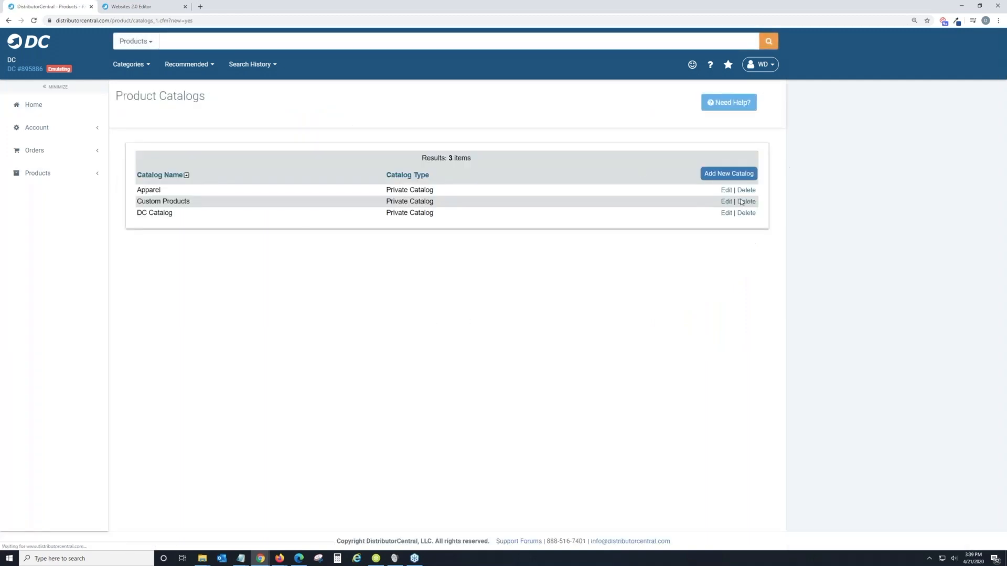
click(729, 191)
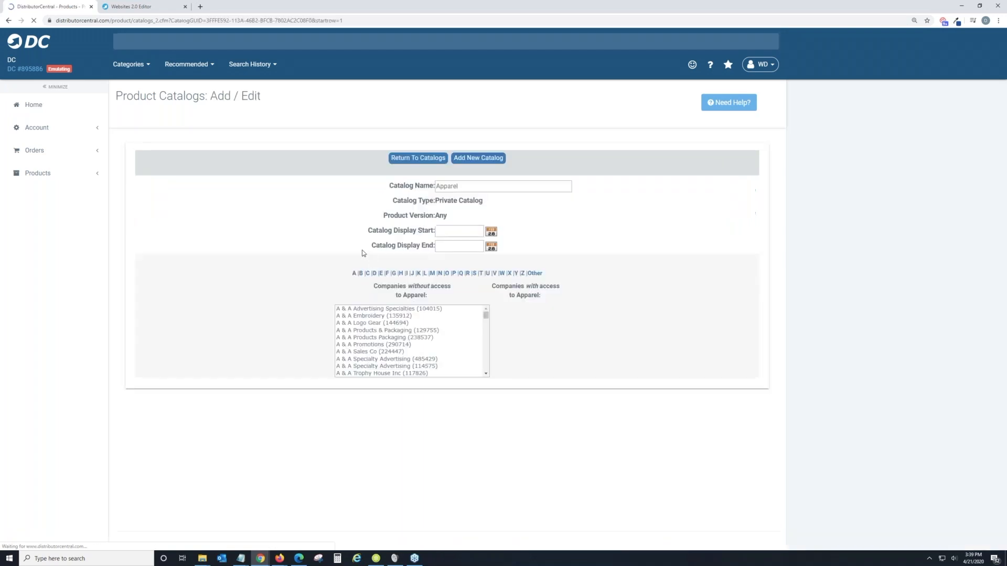
click(438, 188)
text(Custom)
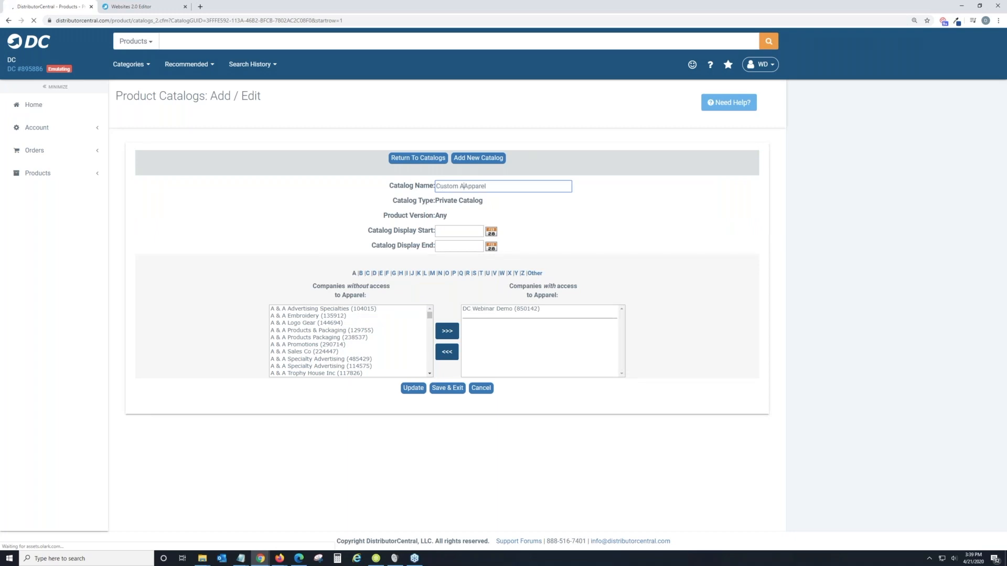
click(414, 388)
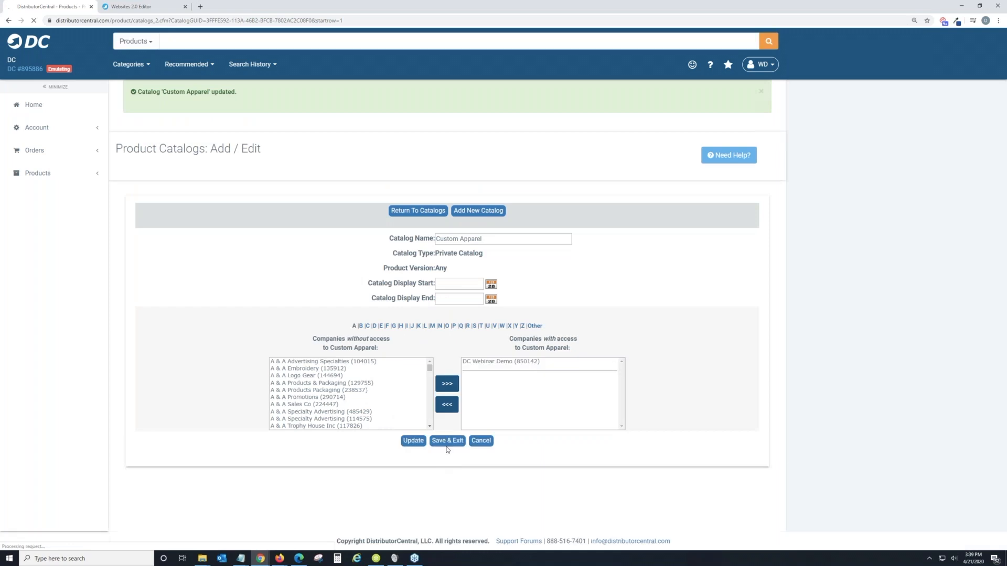
click(448, 440)
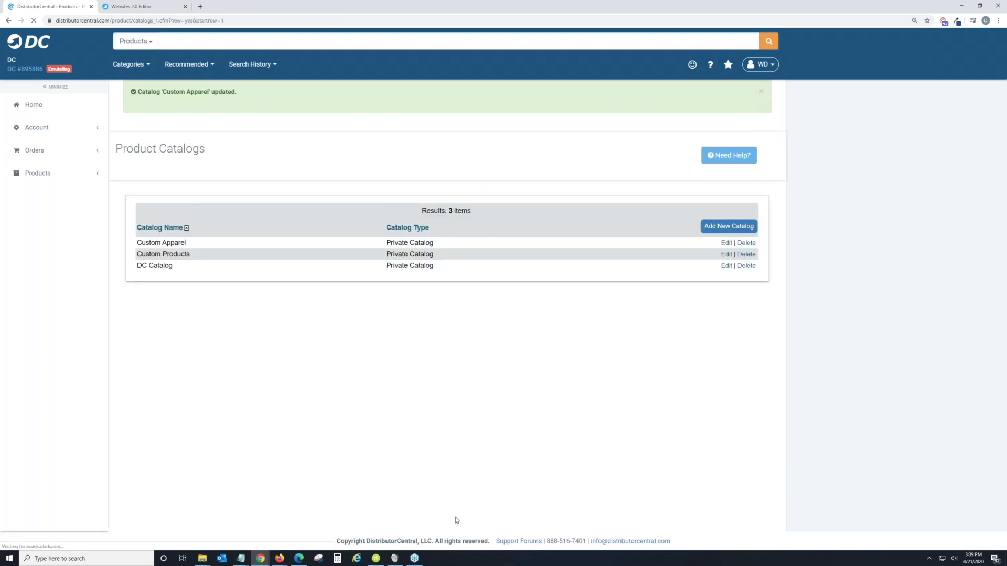
Switch back to the DC Webinar Demo account and close the open website editor page
click(765, 64)
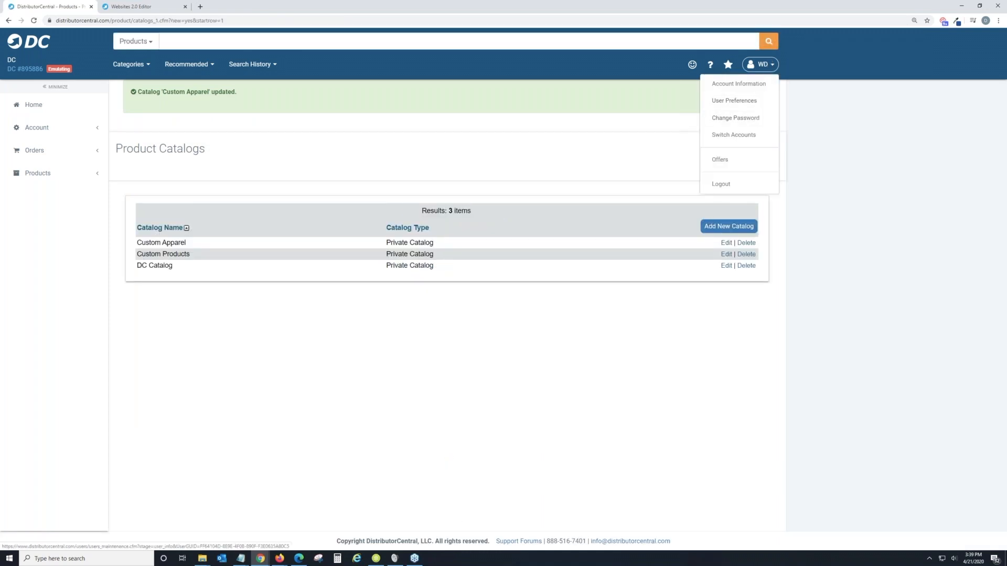
click(755, 137)
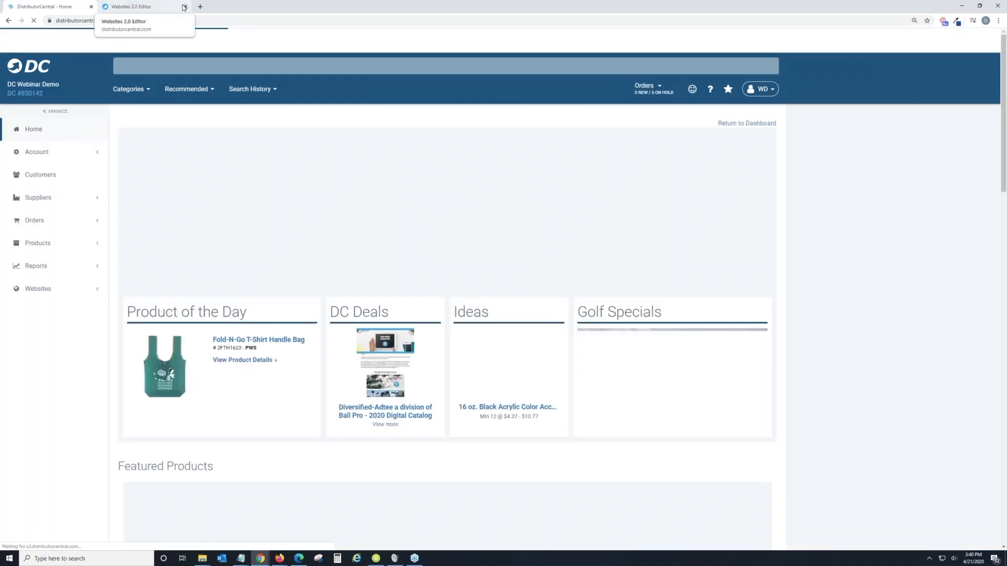
click(185, 7)
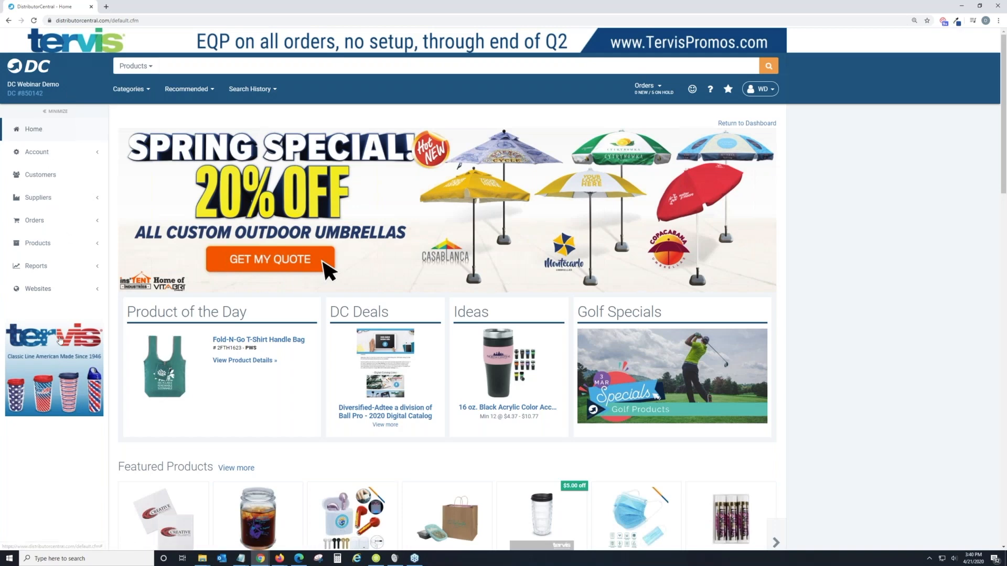
Update the DC Store website's catalog permissions in the Hosting Manager and open the site in the website editor
click(57, 293)
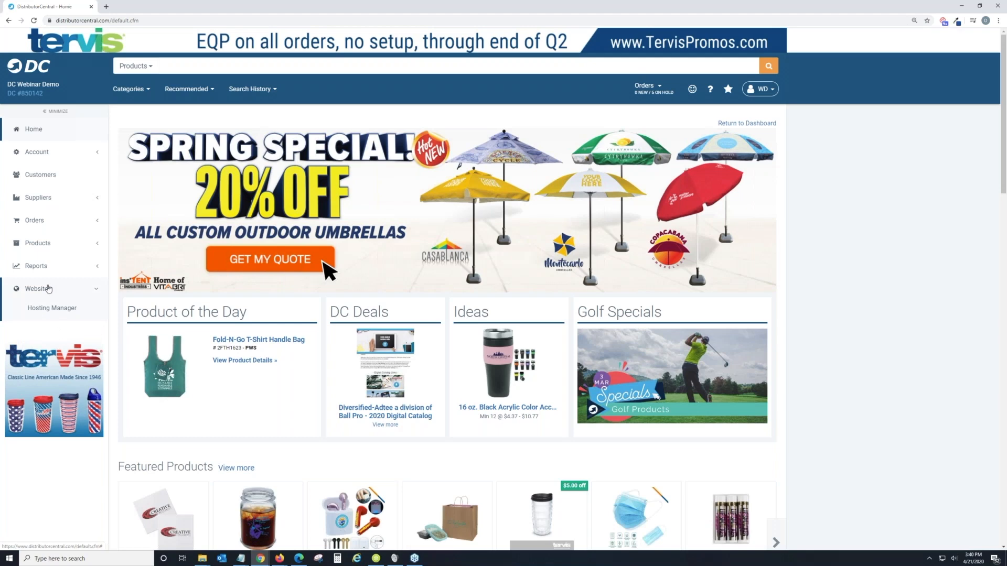
click(52, 309)
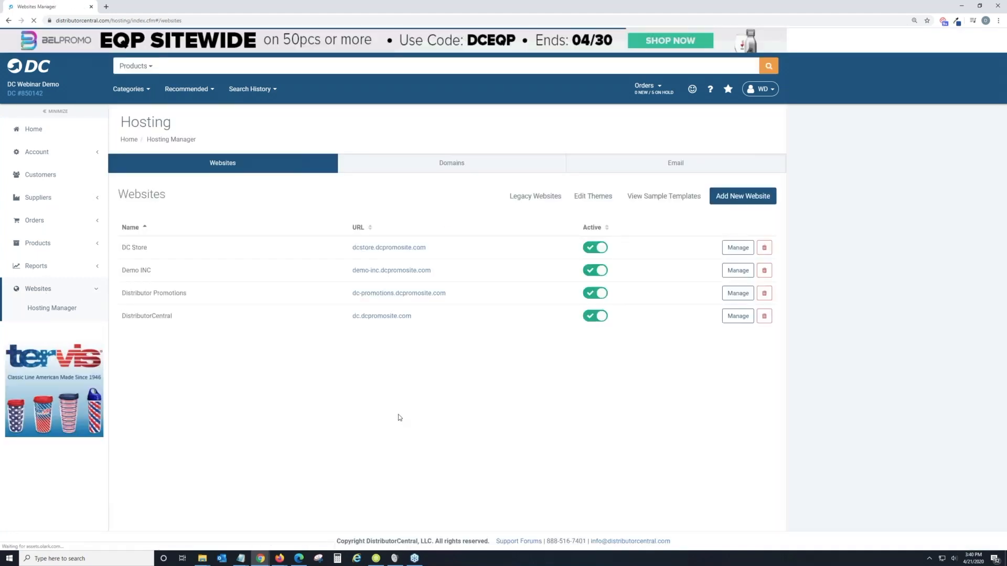
click(734, 252)
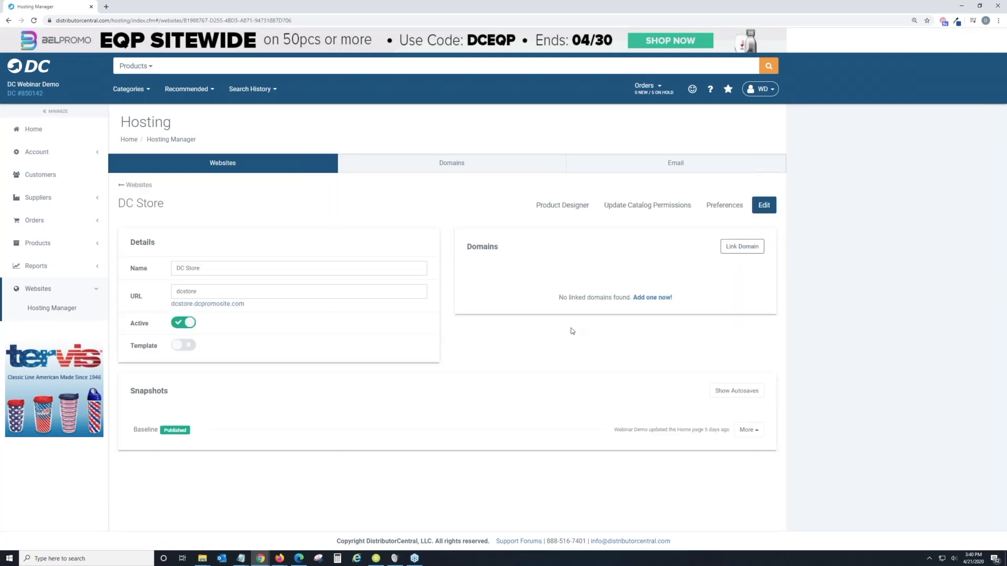
click(623, 206)
click(764, 212)
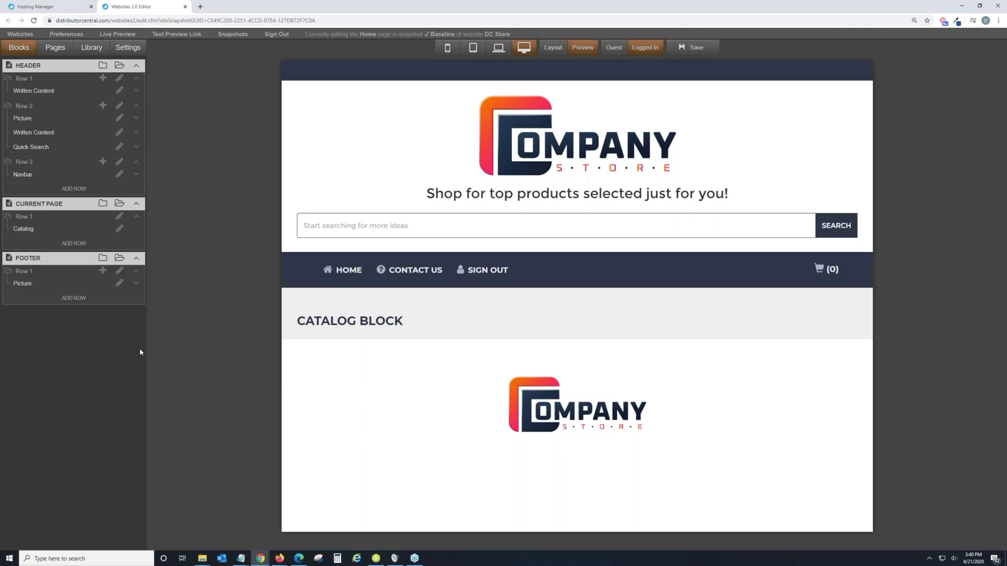
Add the Custom Apparel catalog to the DC Store website's product catalogs and finish the catalog setup
click(90, 50)
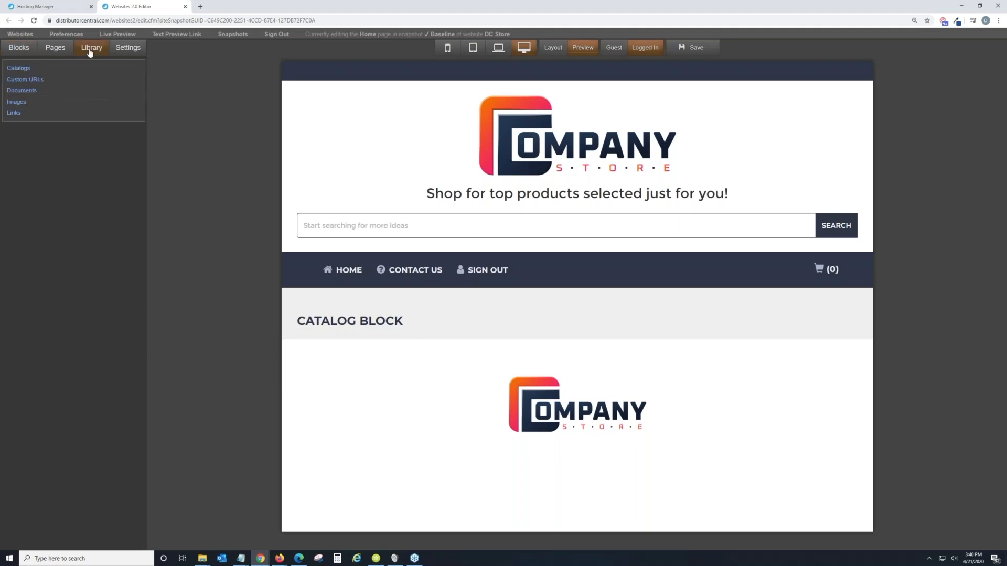
click(80, 69)
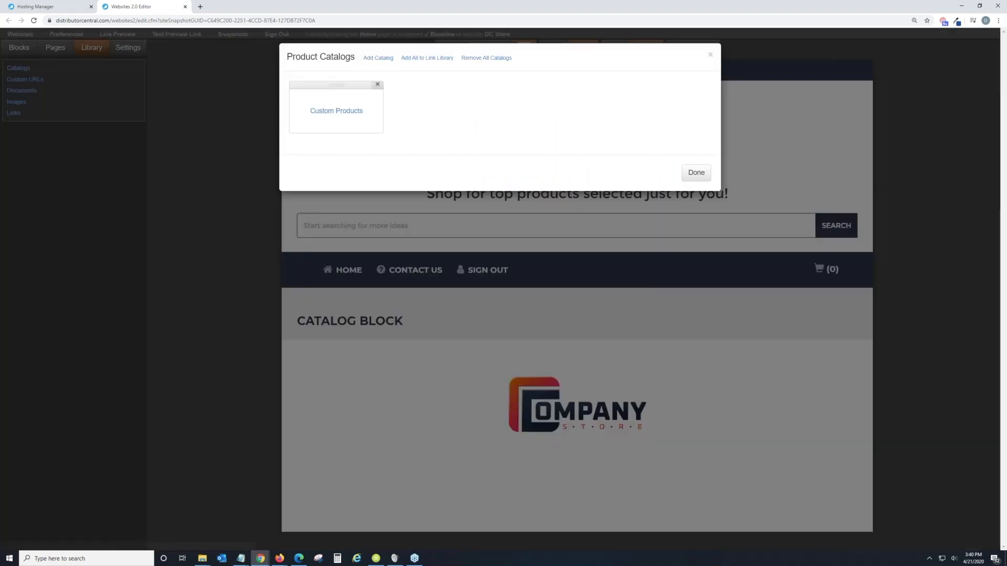
click(373, 59)
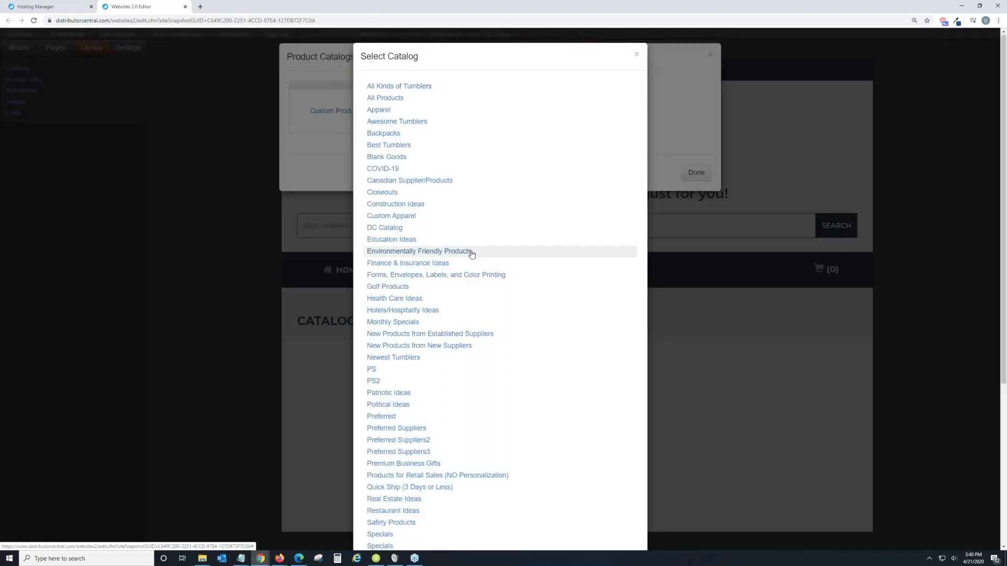
scroll(472, 252, down, 5)
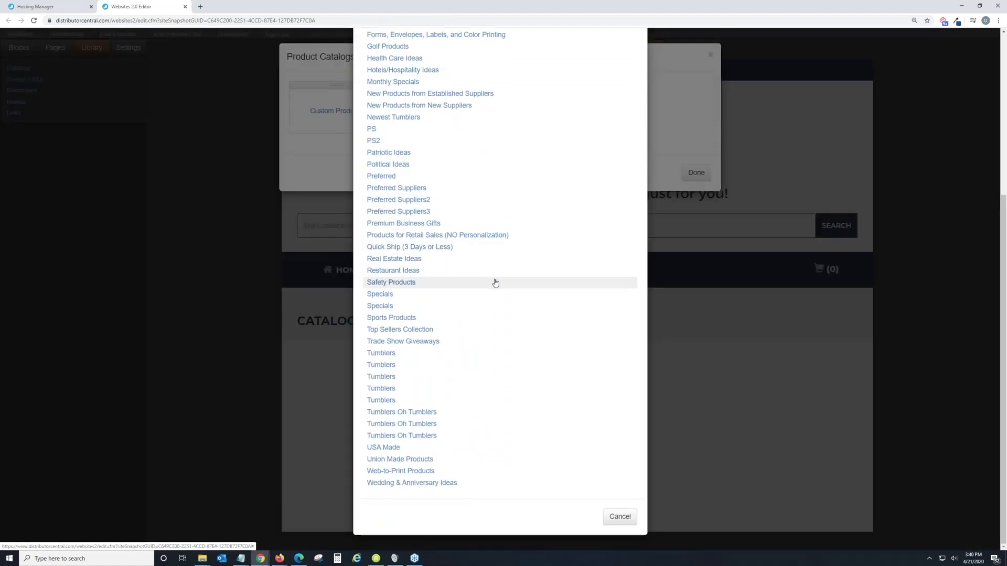
scroll(494, 284, up, 1)
scroll(495, 283, up, 5)
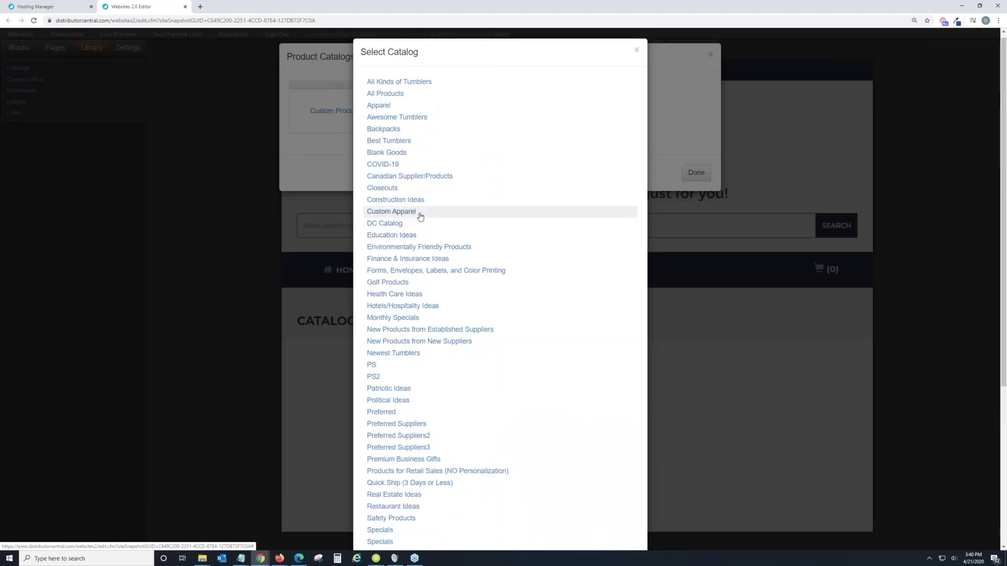
click(392, 211)
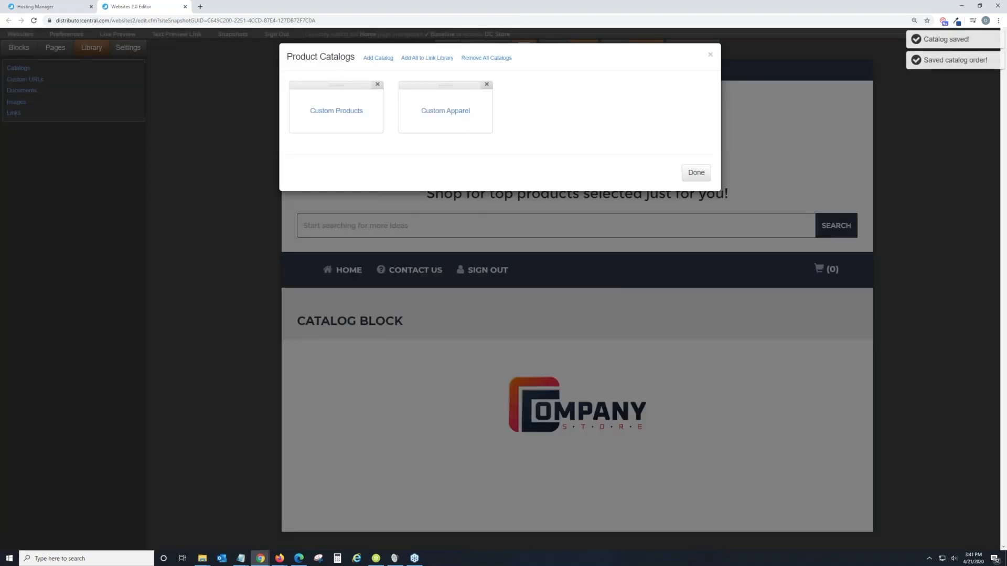
click(386, 57)
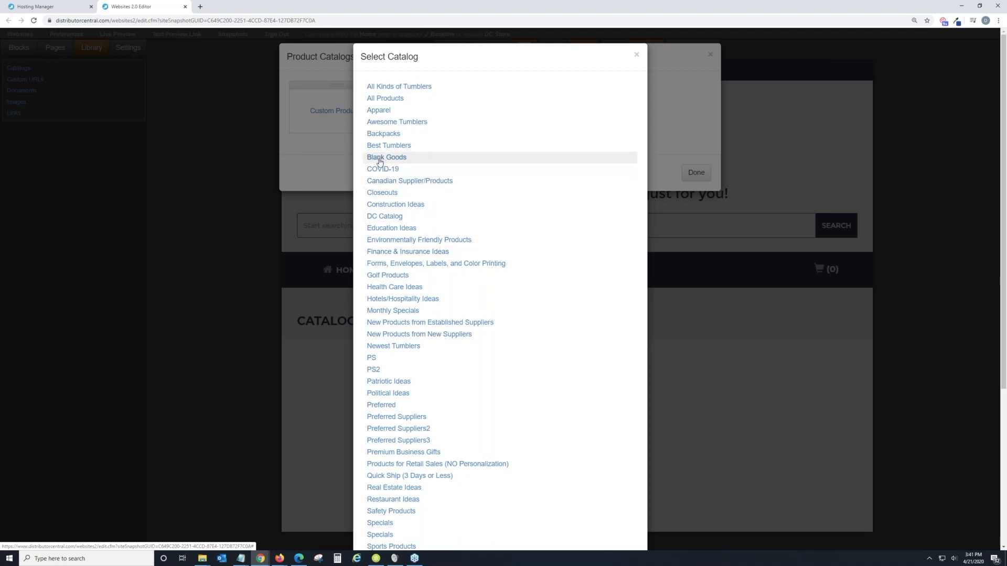
click(323, 156)
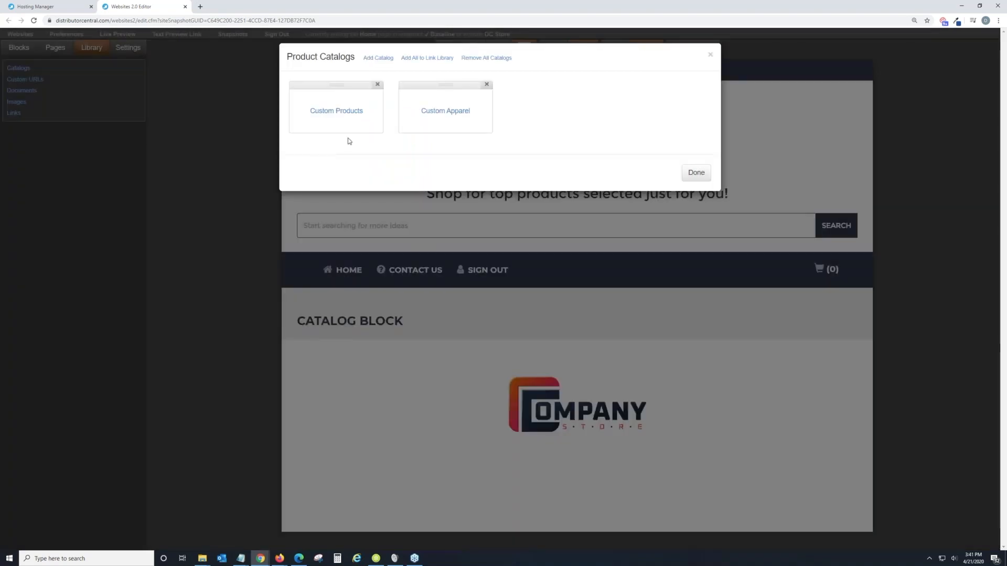
click(691, 175)
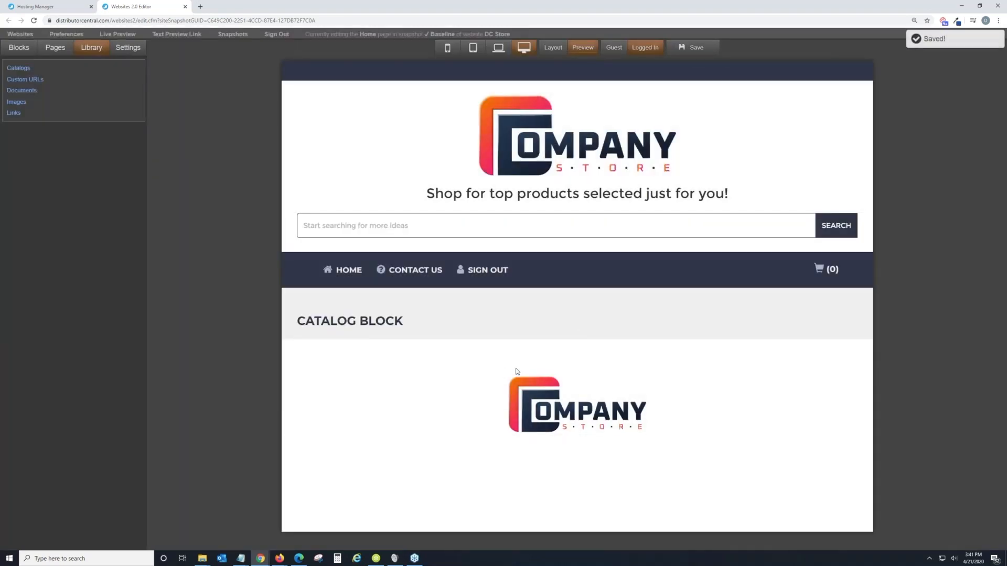
Open the live DC Store website from the Hosting Manager and look over the products on its home page
click(69, 6)
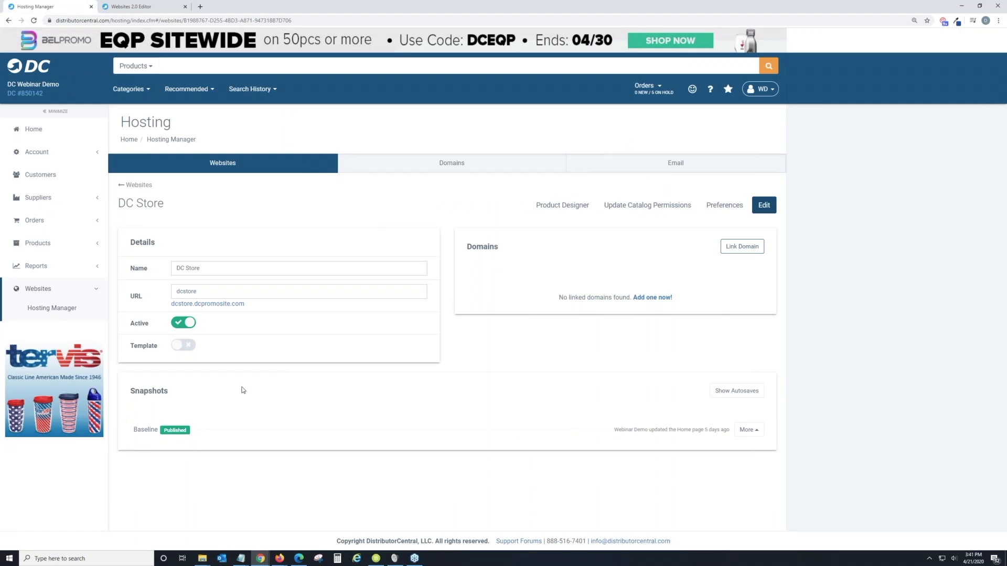
click(219, 305)
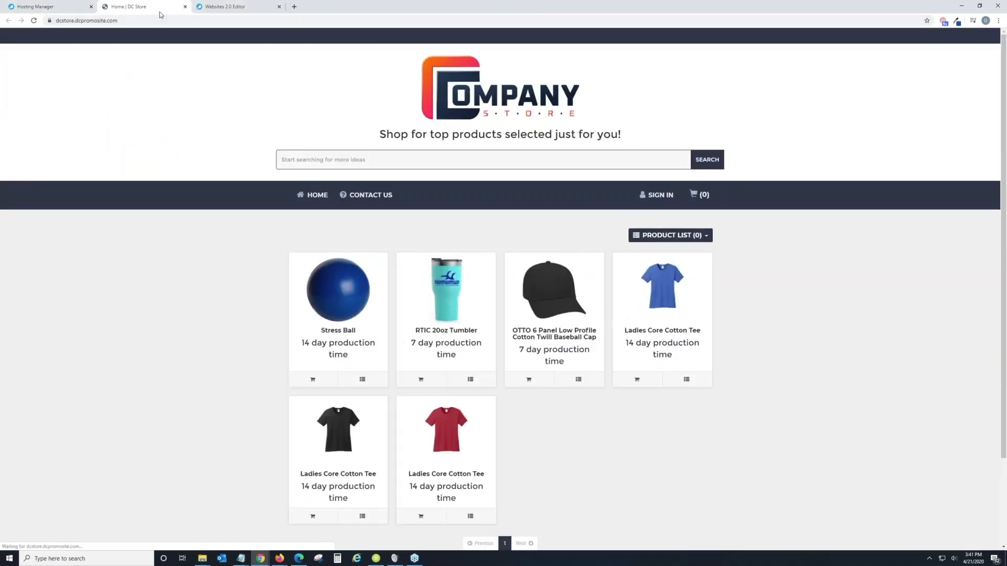
click(215, 7)
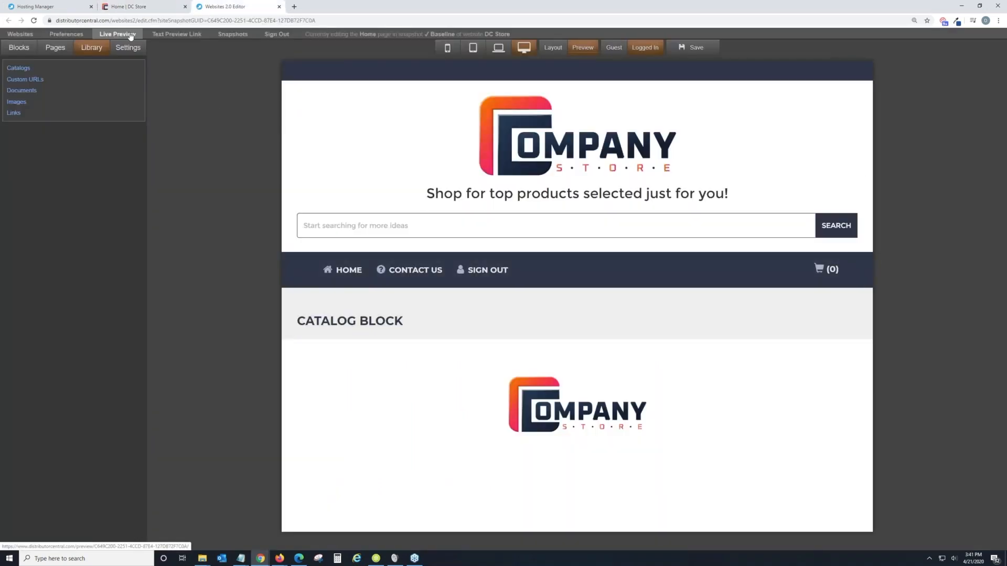
click(141, 7)
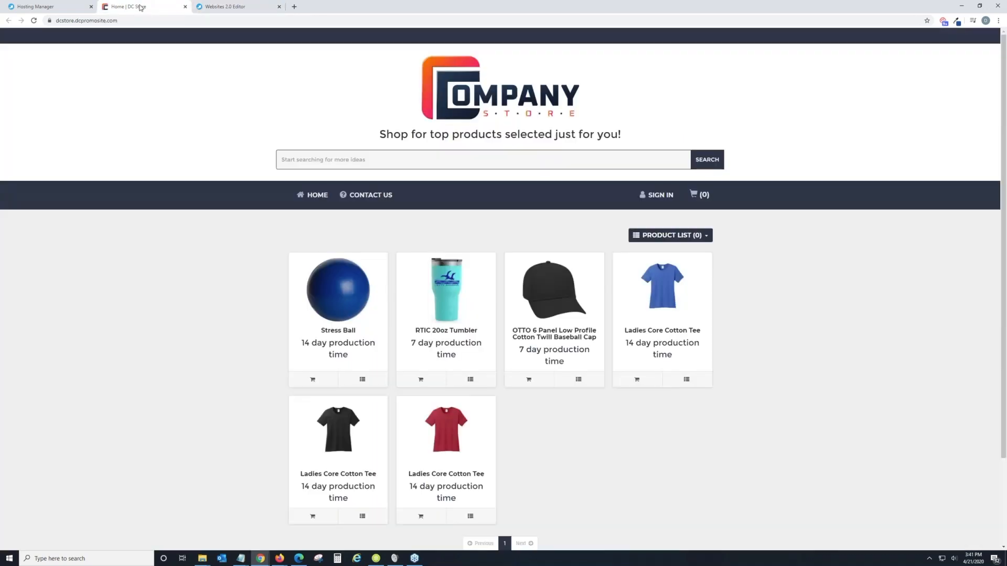
scroll(533, 202, down, 1)
scroll(533, 257, up, 1)
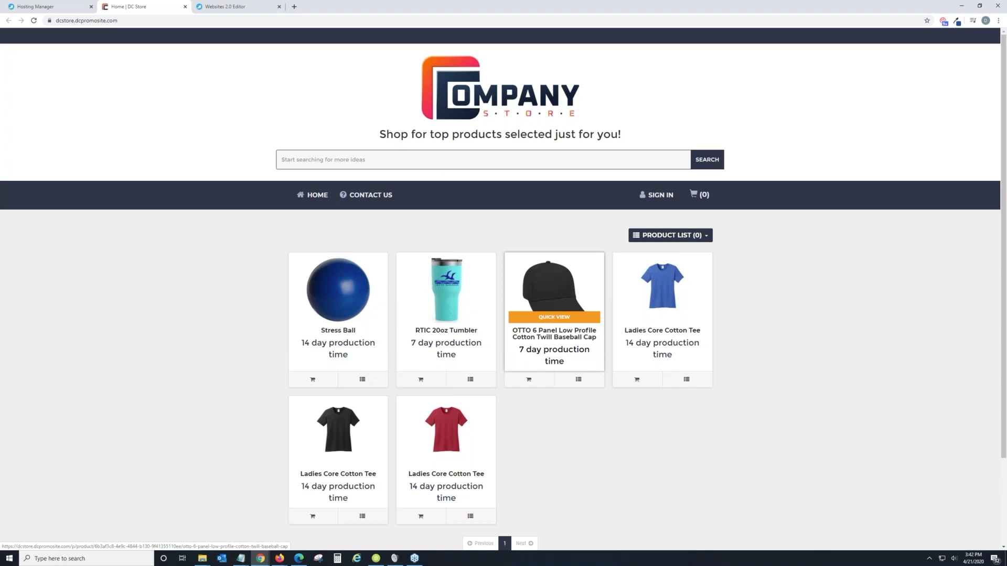
scroll(552, 258, down, 1)
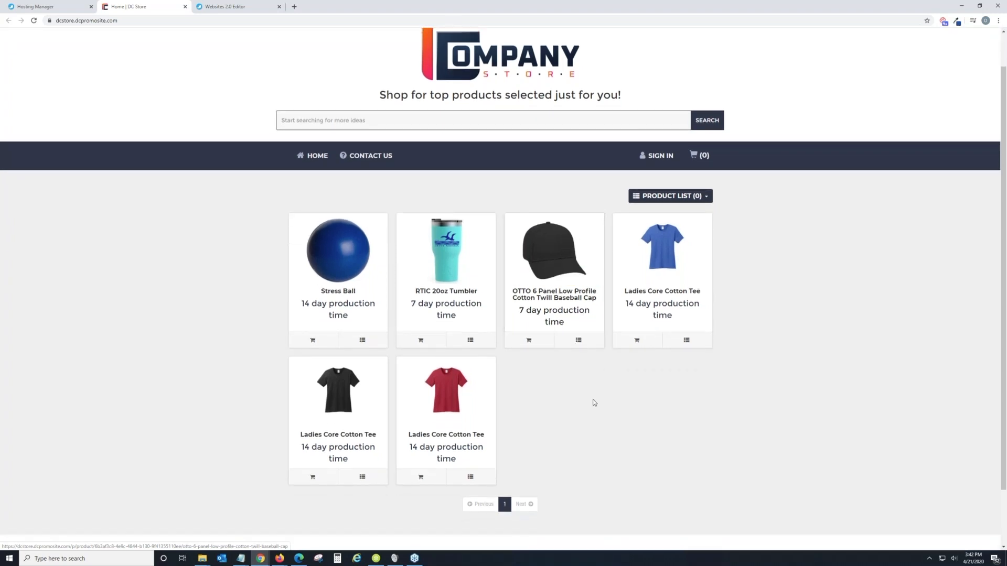
Check the Blue and Red styles on the OTTO 6 Panel Low Profile Cotton Twill Baseball Cap page and return to the store's product listing
click(562, 258)
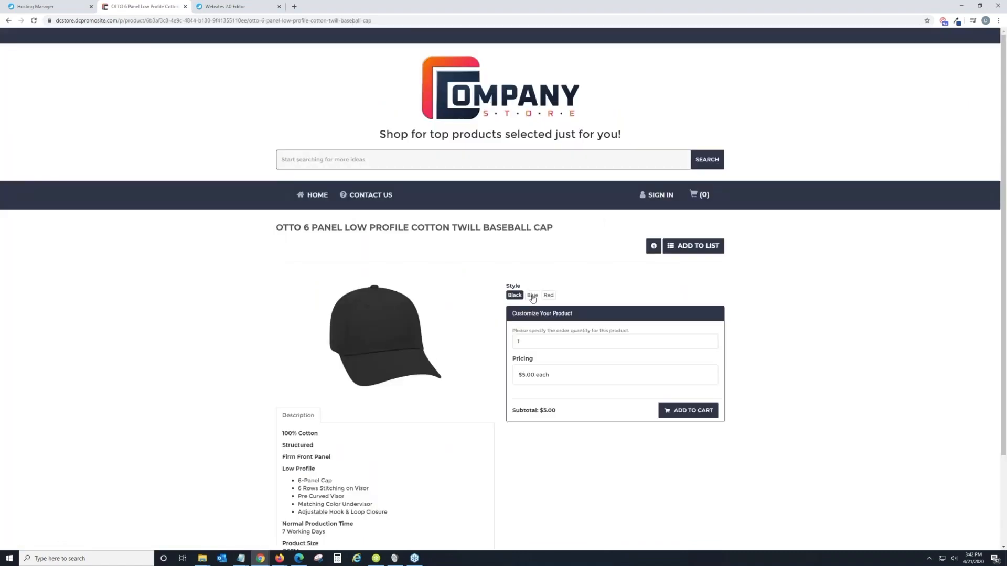
click(548, 295)
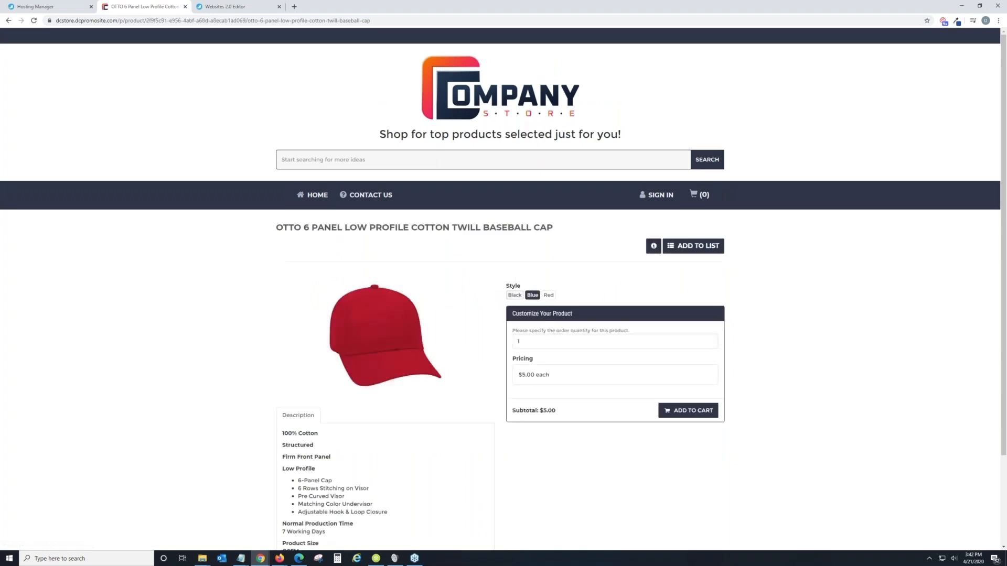
click(547, 298)
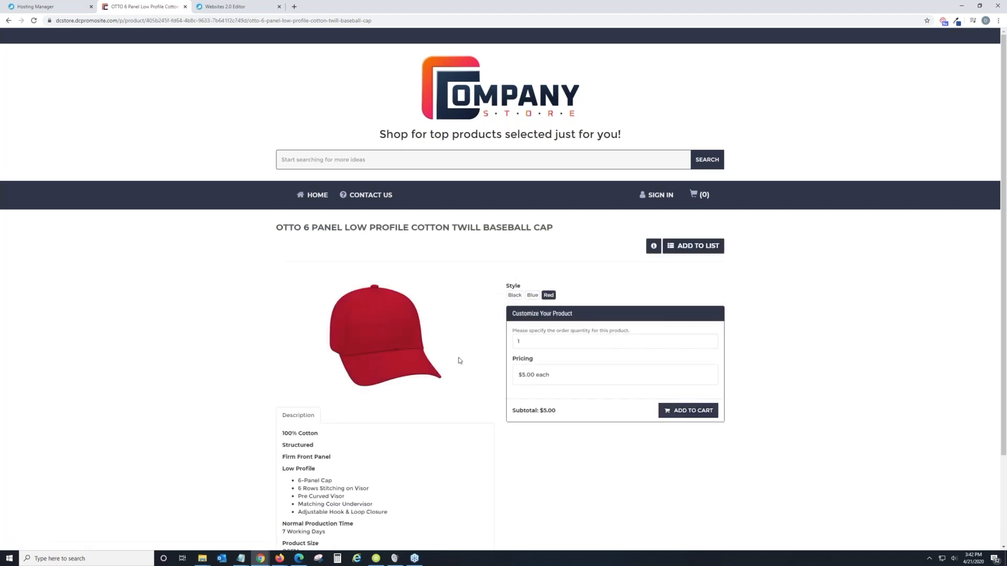
scroll(546, 441, down, 2)
scroll(547, 440, up, 2)
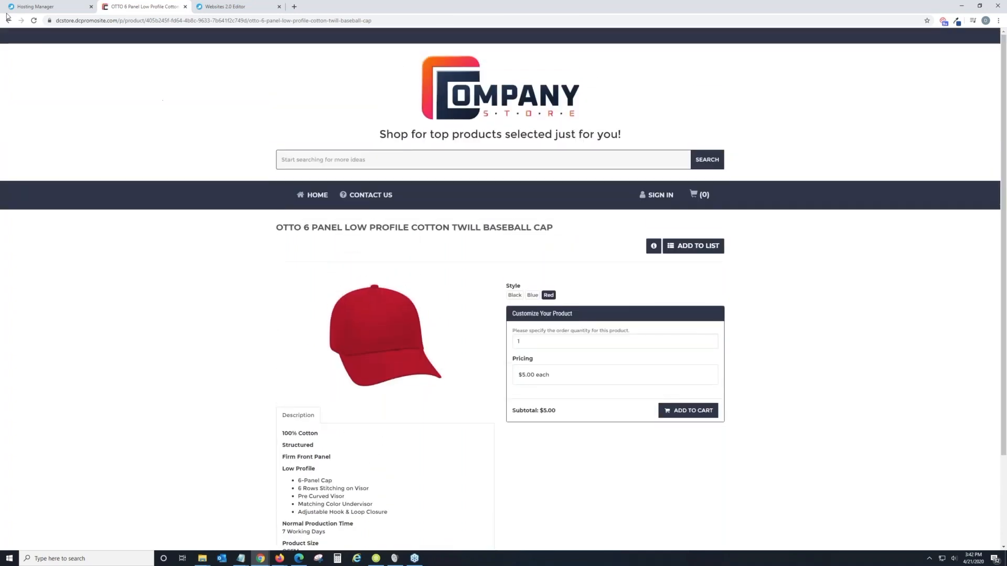
click(9, 20)
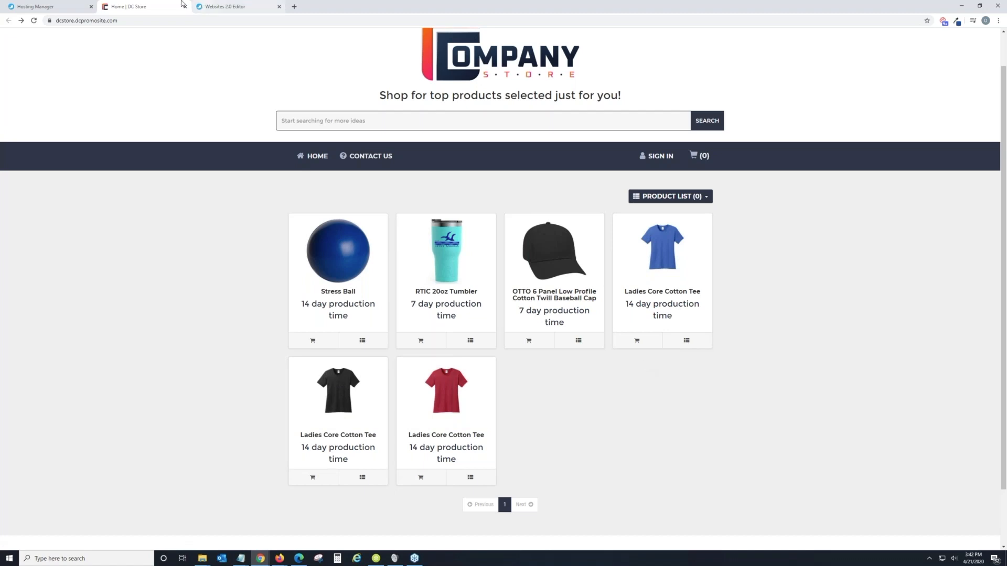
Close the website editor page and go from the Hosting Manager to the DC Webinar Demo account's home page
click(73, 4)
click(280, 6)
click(55, 131)
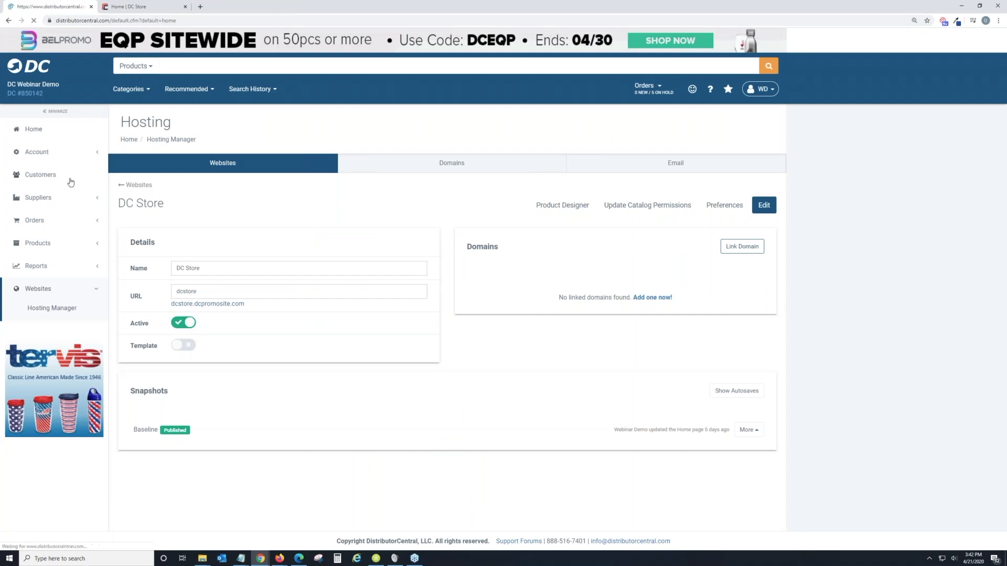